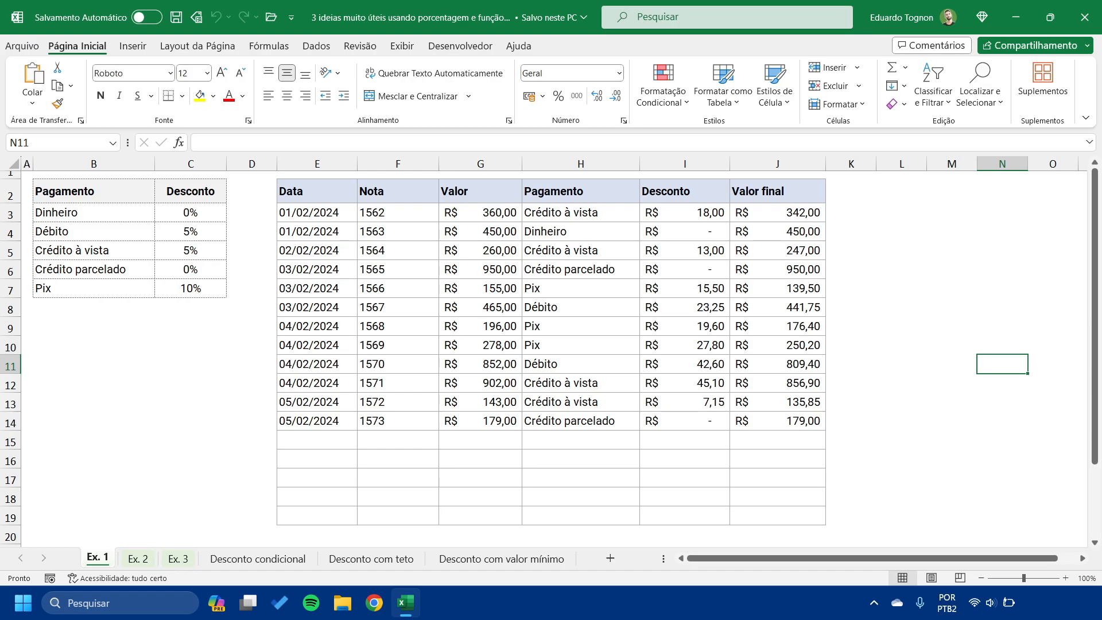
Review the completed discount examples on the Ex. 1, Ex. 2 and Ex. 3 sheets, including the maximum discount and minimum value conditions.
{"action": "key", "text": "ctrl+Page_Down"}
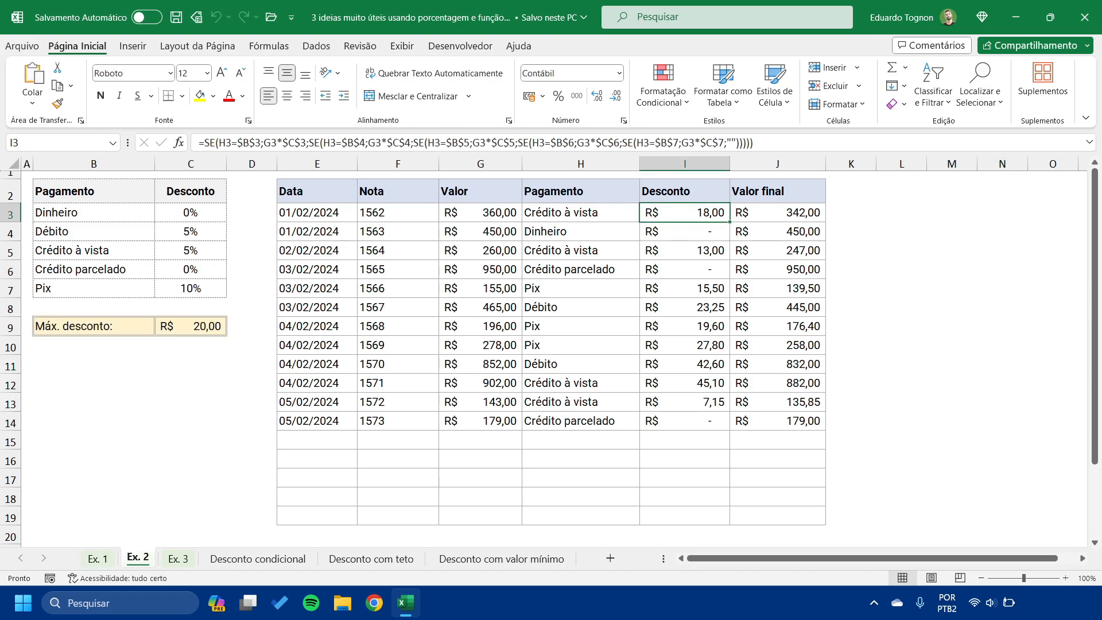
{"action": "left_click", "coordinate": [1002, 251]}
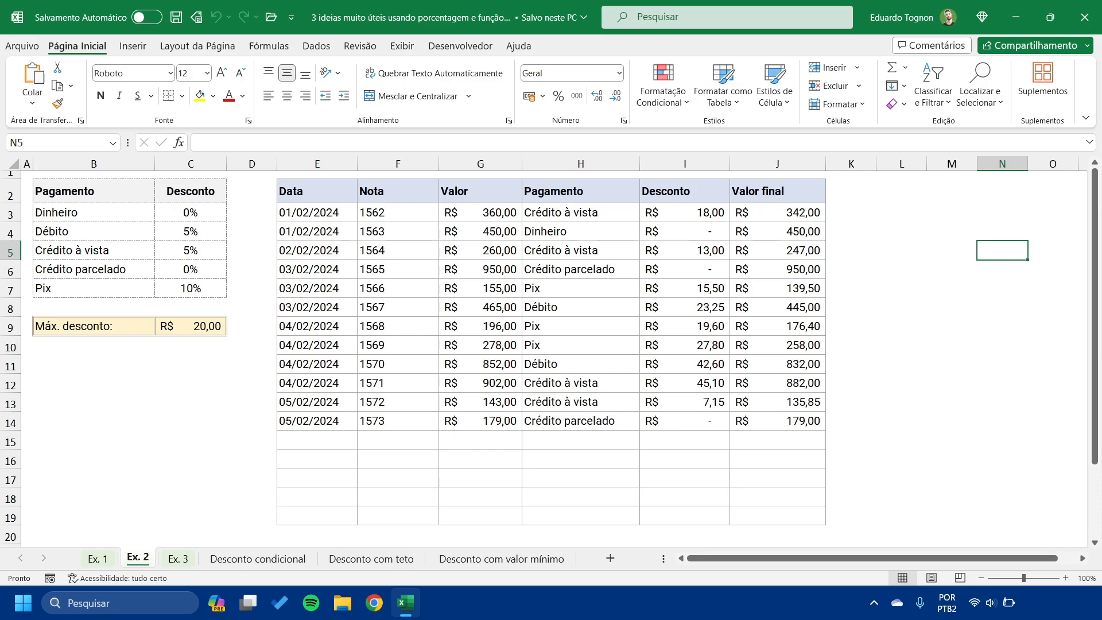
{"action": "key", "text": "ctrl+Page_Down"}
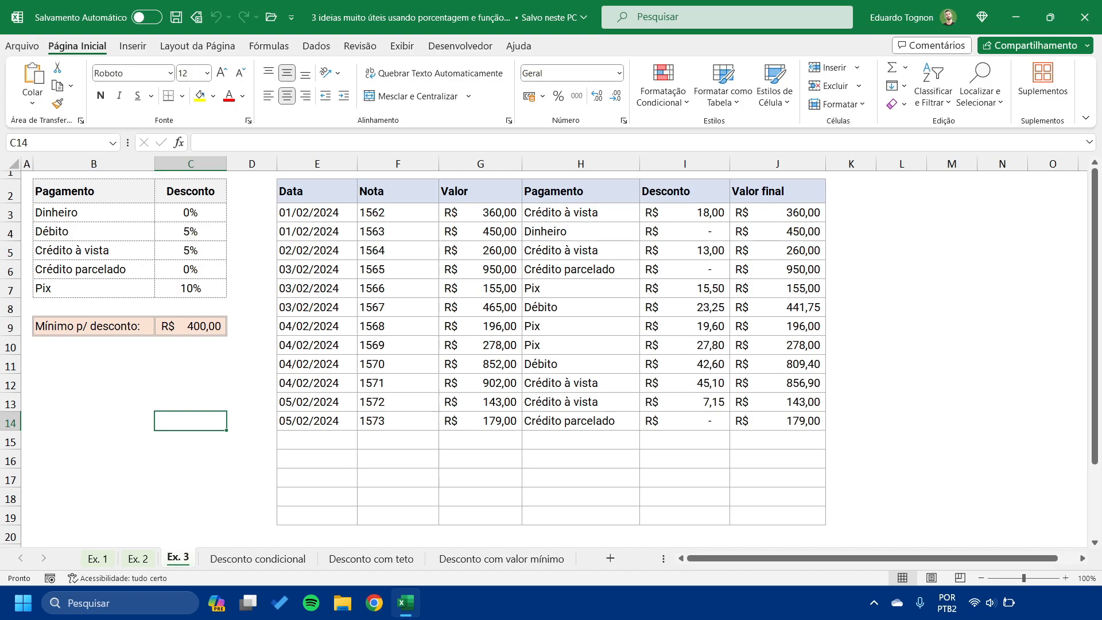
{"action": "left_click", "coordinate": [191, 326]}
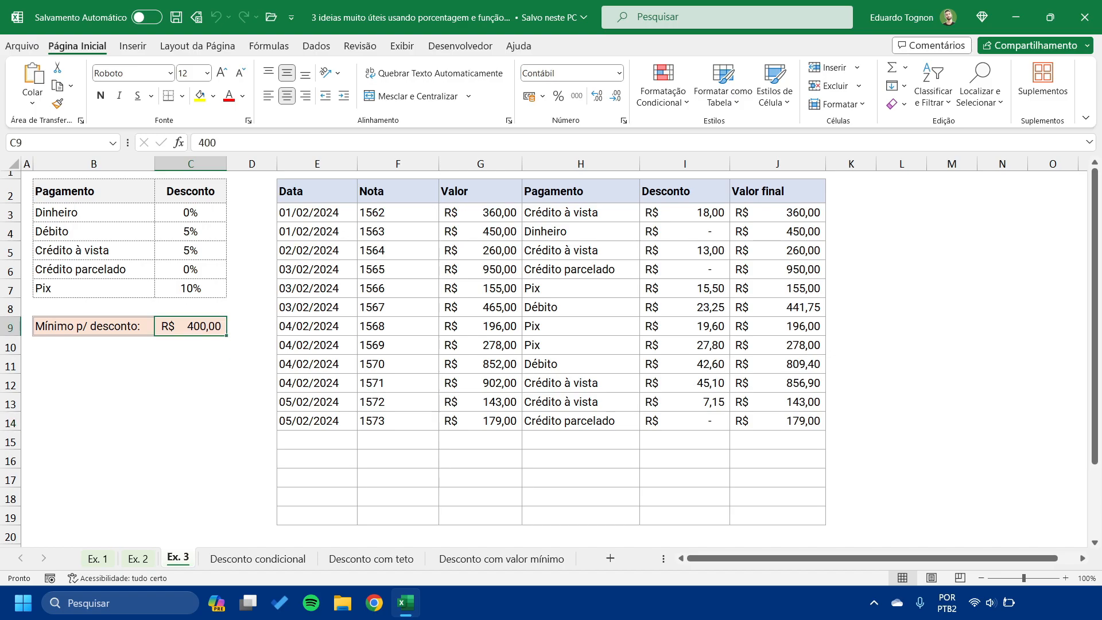
{"action": "left_click", "coordinate": [191, 364]}
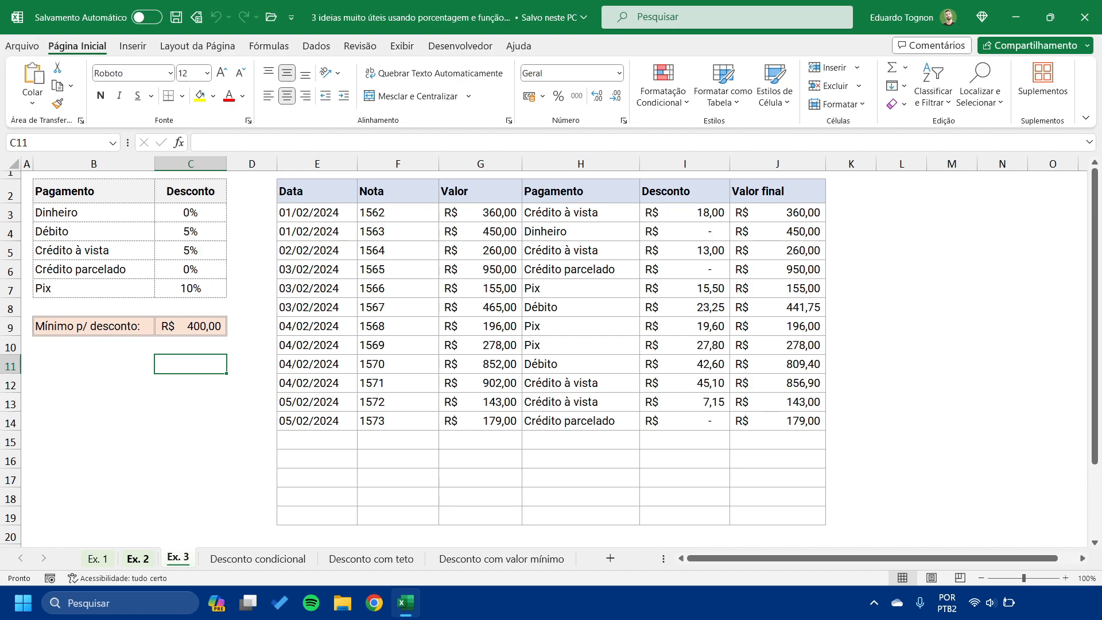
{"action": "left_click", "coordinate": [97, 557]}
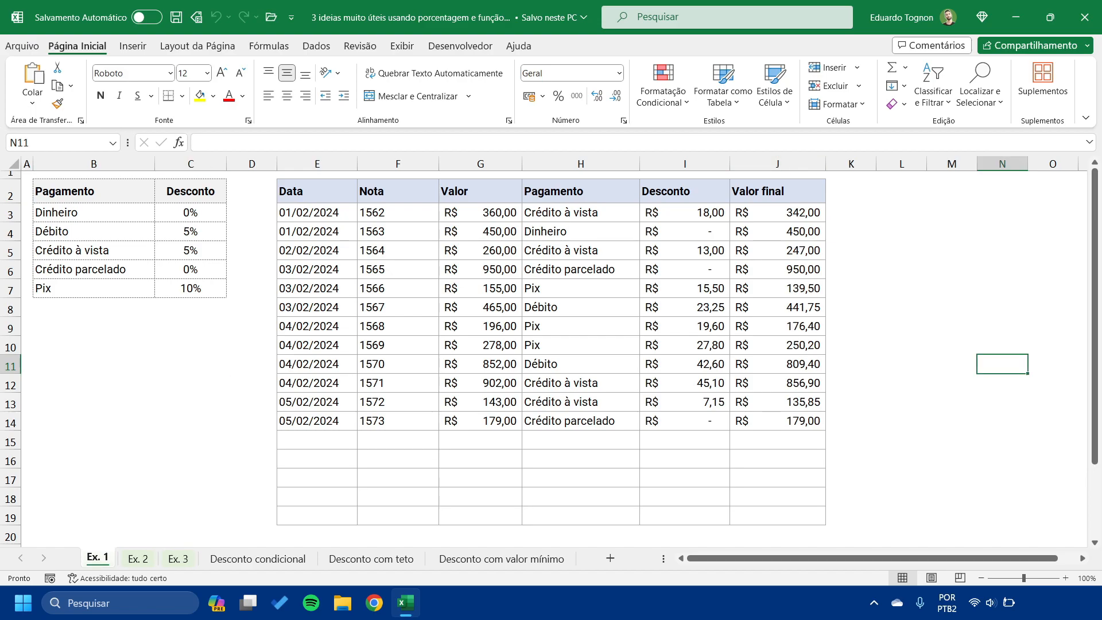
{"action": "left_click", "coordinate": [137, 557]}
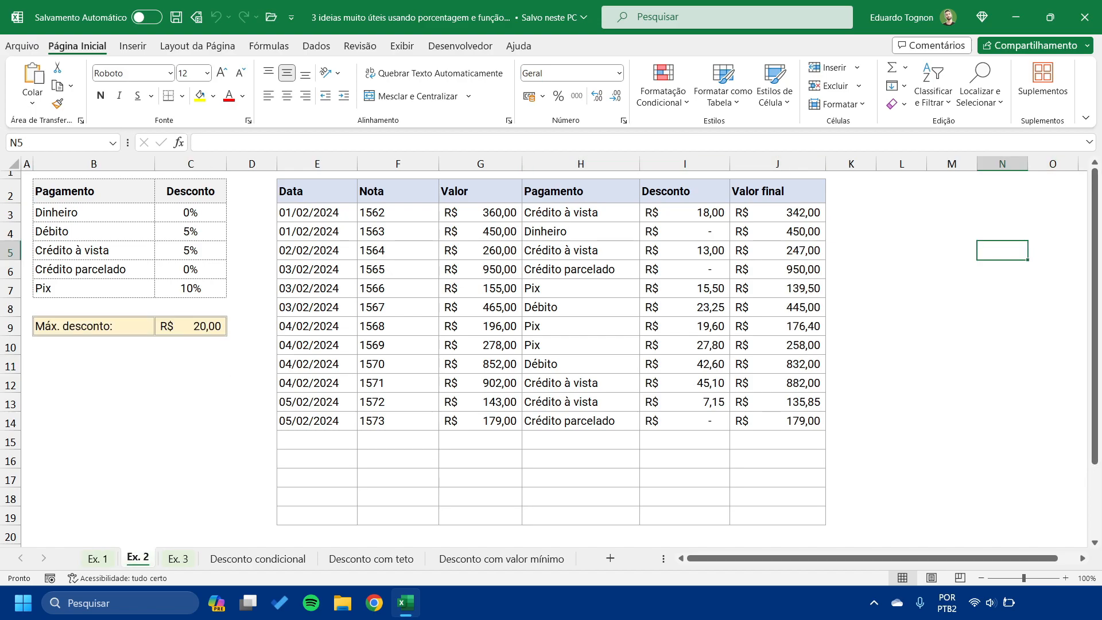
{"action": "left_click", "coordinate": [178, 558]}
{"action": "left_click", "coordinate": [138, 557]}
{"action": "left_click", "coordinate": [178, 557]}
{"action": "left_click", "coordinate": [138, 558]}
Look through the Desconto condicional, Desconto com teto and Desconto com valor mínimo sheets and return to Desconto condicional.
{"action": "left_click", "coordinate": [258, 558]}
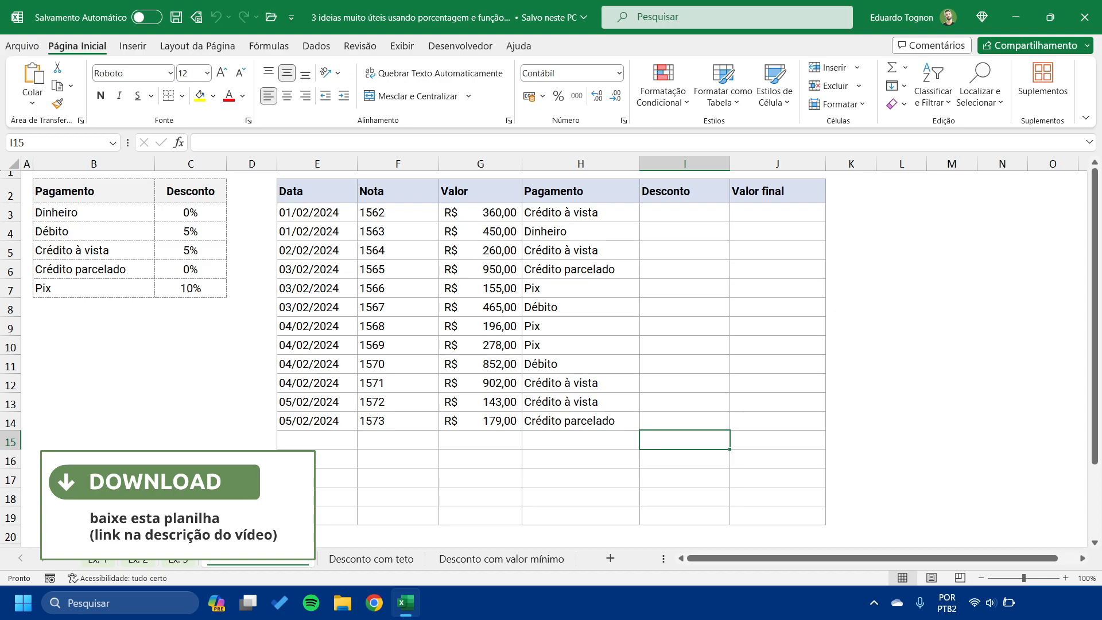
{"action": "left_click", "coordinate": [371, 558]}
{"action": "left_click", "coordinate": [501, 559]}
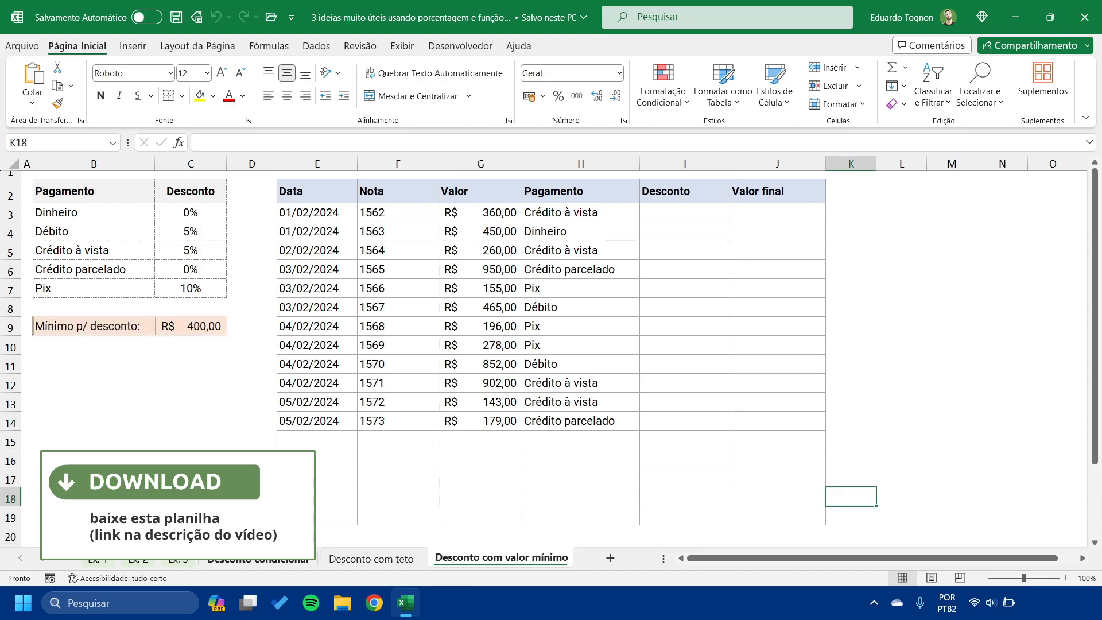
{"action": "left_click", "coordinate": [258, 559]}
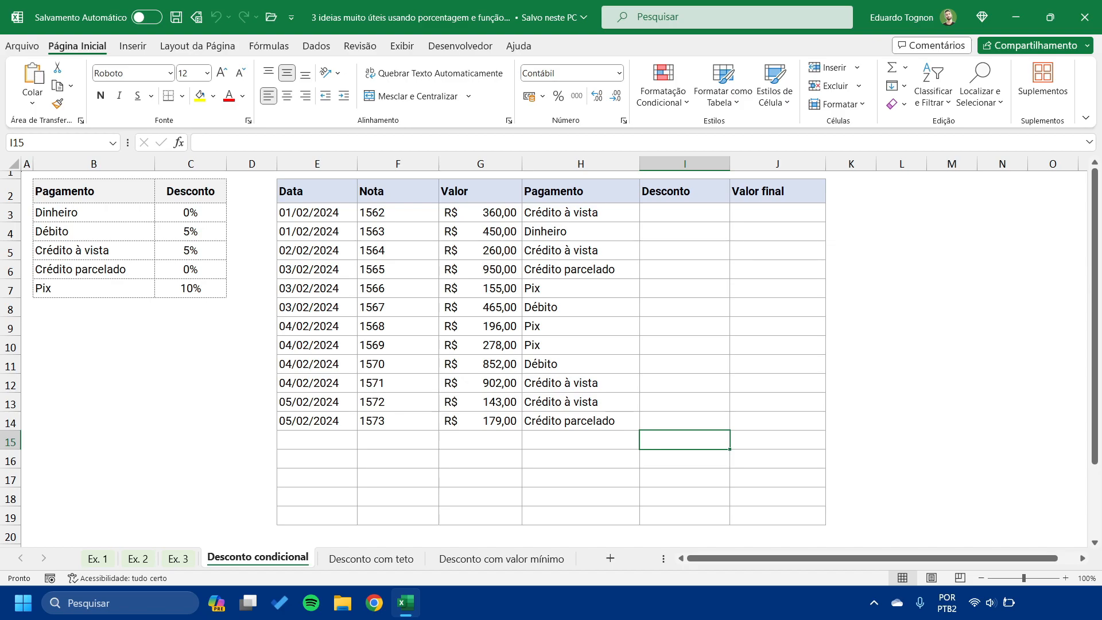
Examine the empty Desconto and Valor final columns of the sales table.
{"action": "left_click", "coordinate": [684, 213]}
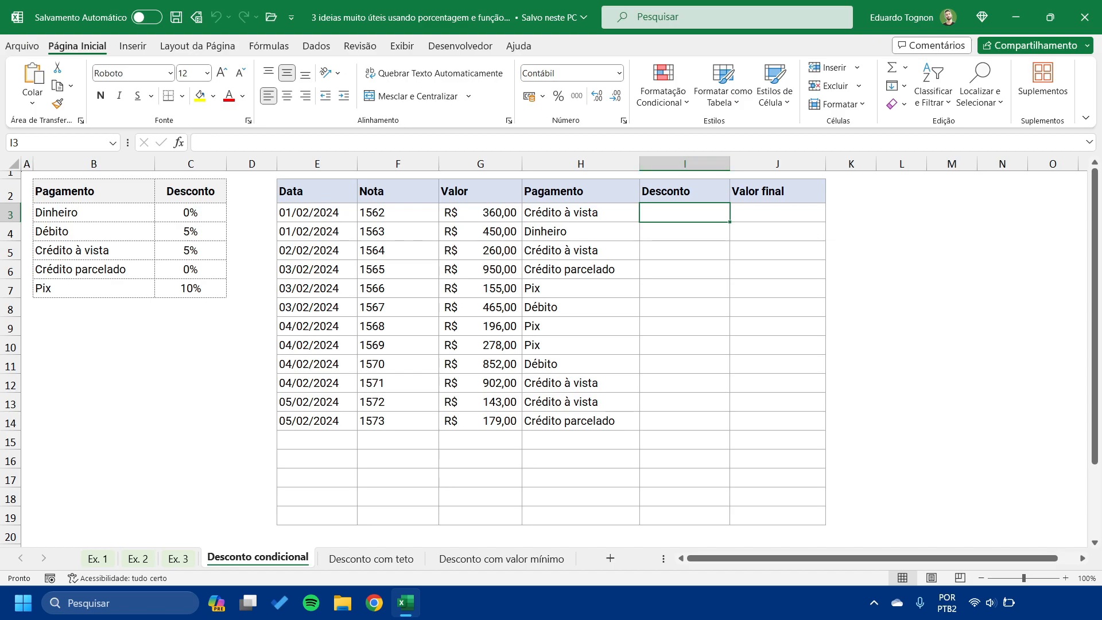
{"action": "left_click", "coordinate": [778, 164]}
{"action": "left_click", "coordinate": [777, 251]}
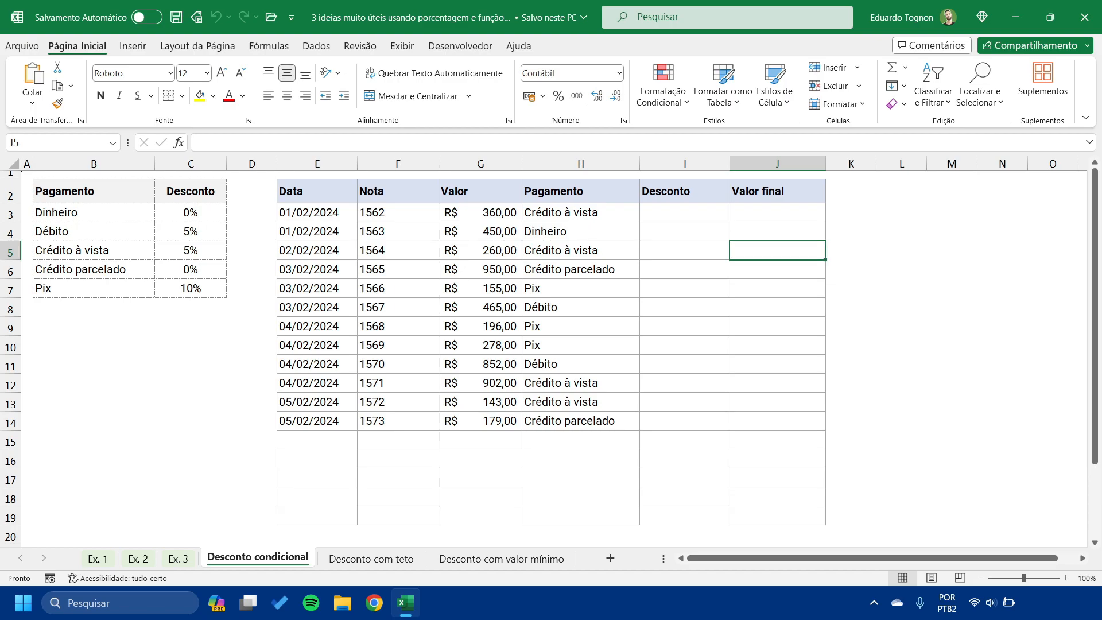
{"action": "left_click", "coordinate": [684, 213]}
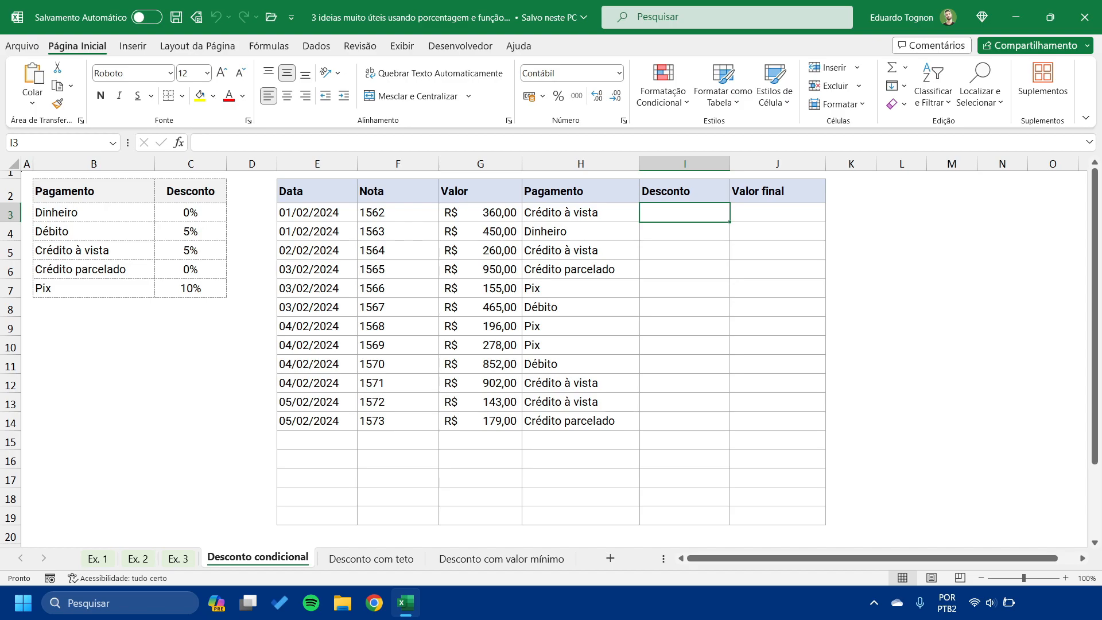
{"action": "left_click", "coordinate": [777, 164]}
{"action": "left_click", "coordinate": [685, 212]}
Inspect the payment method list in cell H3 and compare it with the methods in B3:B7, leaving the entry as is.
{"action": "left_click", "coordinate": [581, 213]}
{"action": "left_click", "coordinate": [645, 215]}
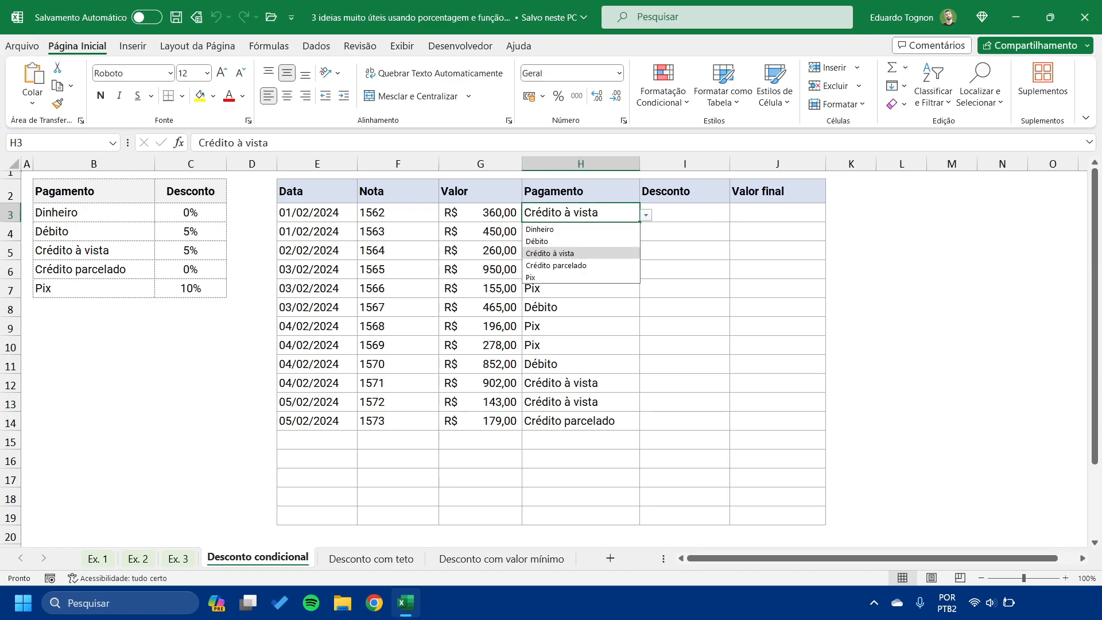
{"action": "left_click", "coordinate": [581, 308]}
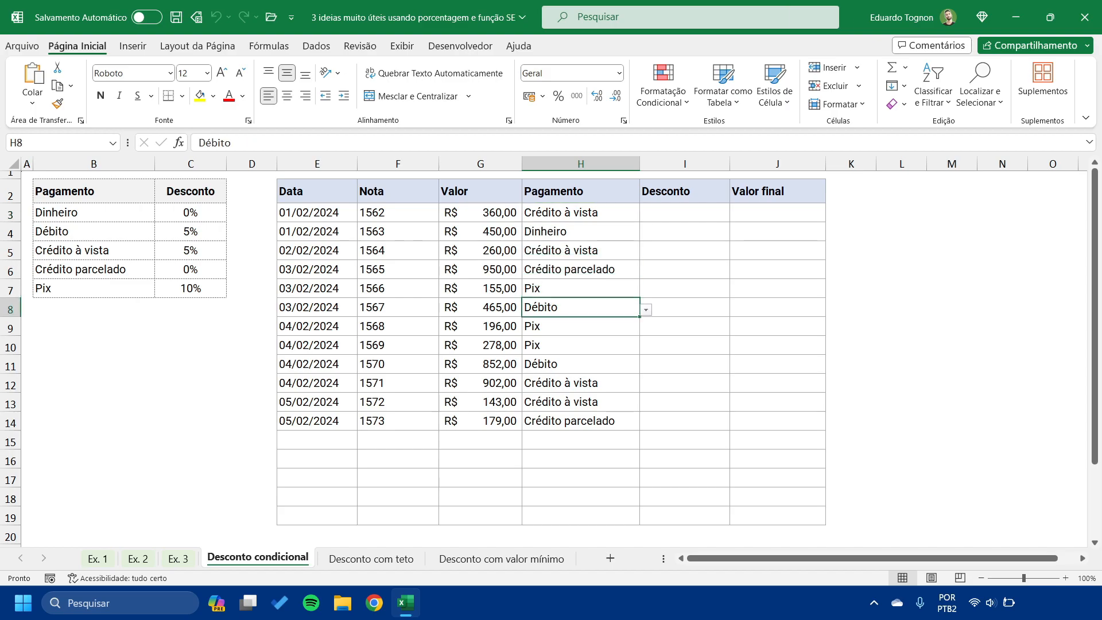
{"action": "left_click_drag", "start_coordinate": [93, 213], "coordinate": [93, 290]}
{"action": "left_click", "coordinate": [94, 326]}
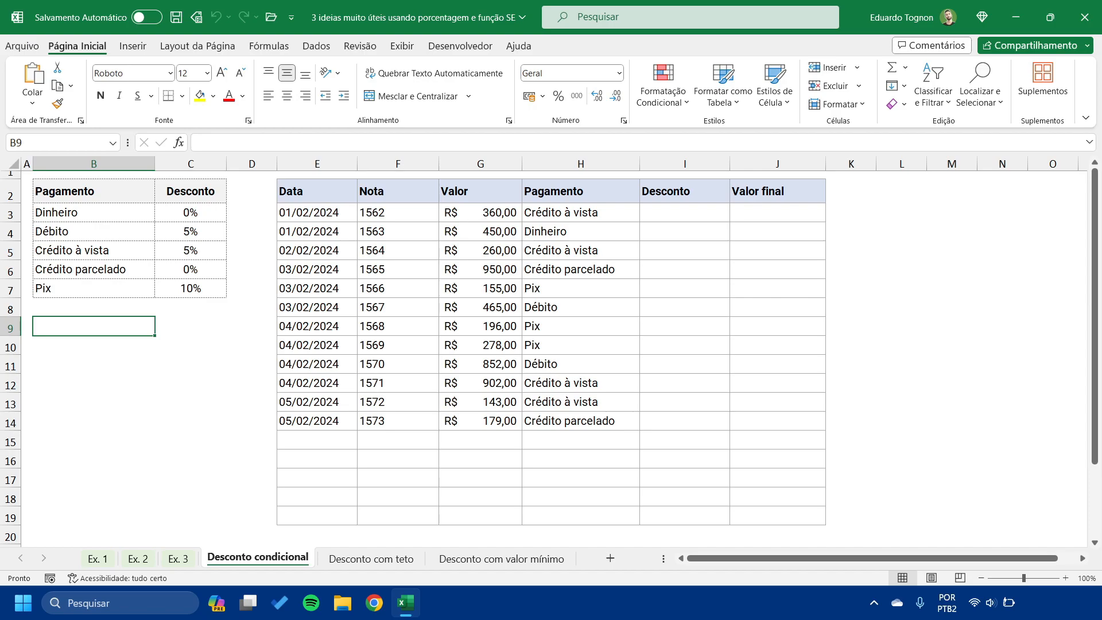
{"action": "left_click", "coordinate": [581, 212]}
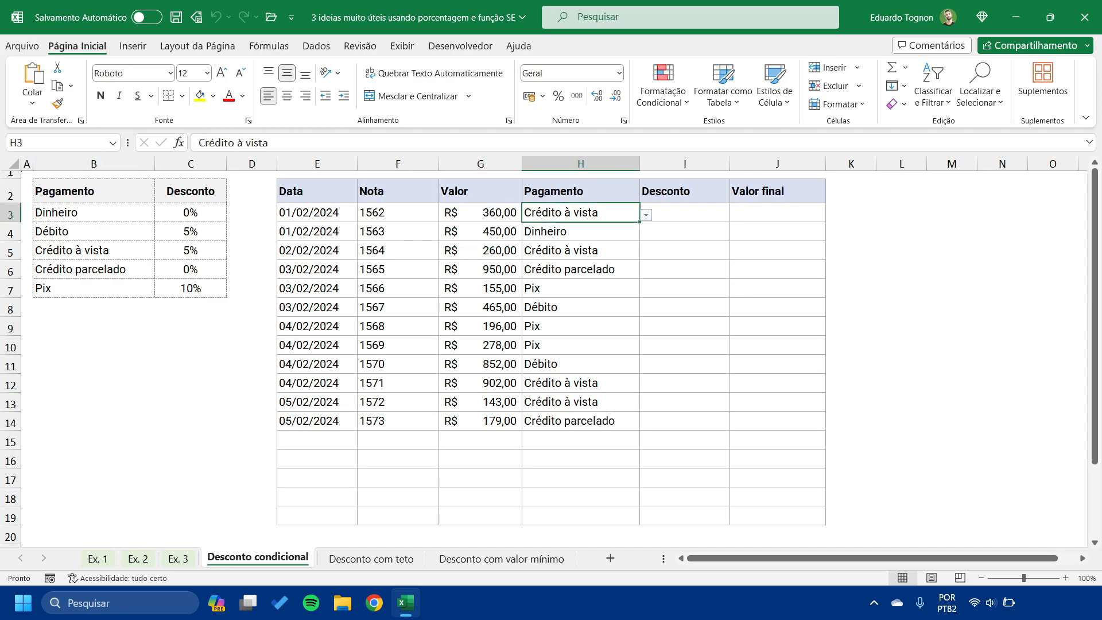
{"action": "key", "text": "alt+Down"}
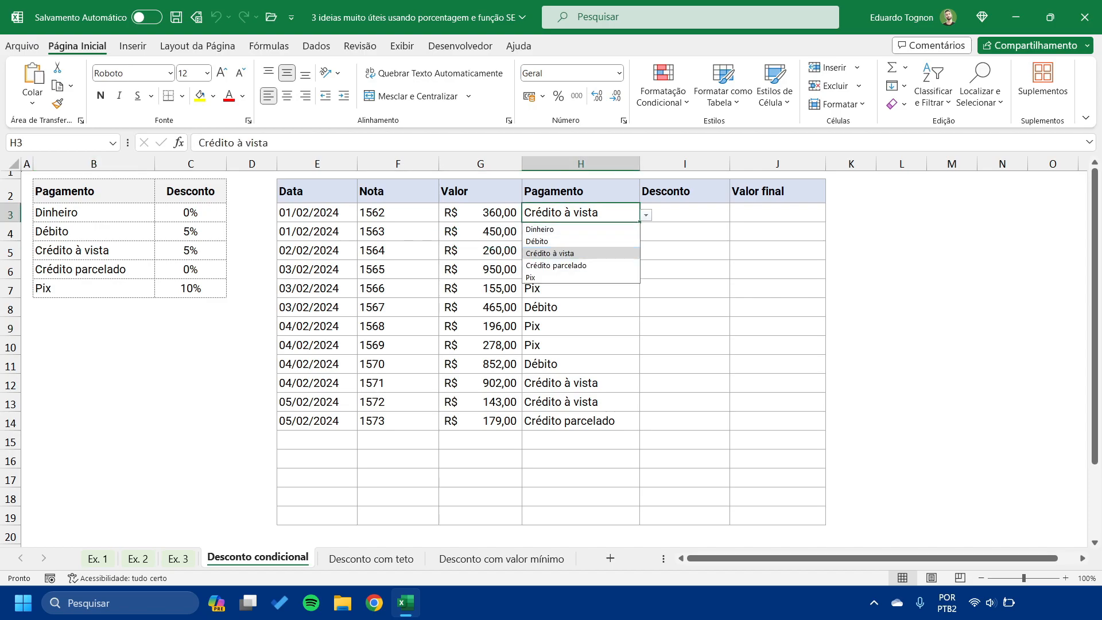
{"action": "key", "text": "Escape"}
Go through the first payment entries of the Pagamento column and select the first Desconto cell, I3.
{"action": "key", "text": "Down"}
{"action": "key", "text": "Down"}
{"action": "key", "text": "Down"}
{"action": "key", "text": "Down"}
{"action": "key", "text": "Down"}
{"action": "key", "text": "Right"}
{"action": "key", "text": "Up"}
{"action": "key", "text": "Up"}
{"action": "key", "text": "Up"}
{"action": "key", "text": "Up"}
{"action": "key", "text": "Up"}
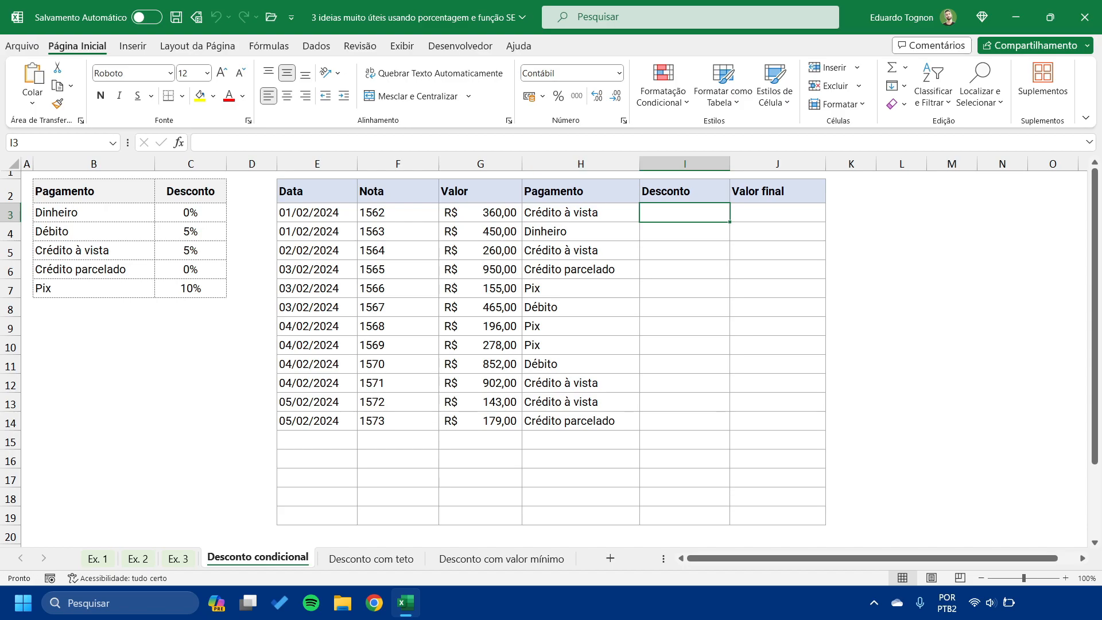
{"action": "type", "text": "="}
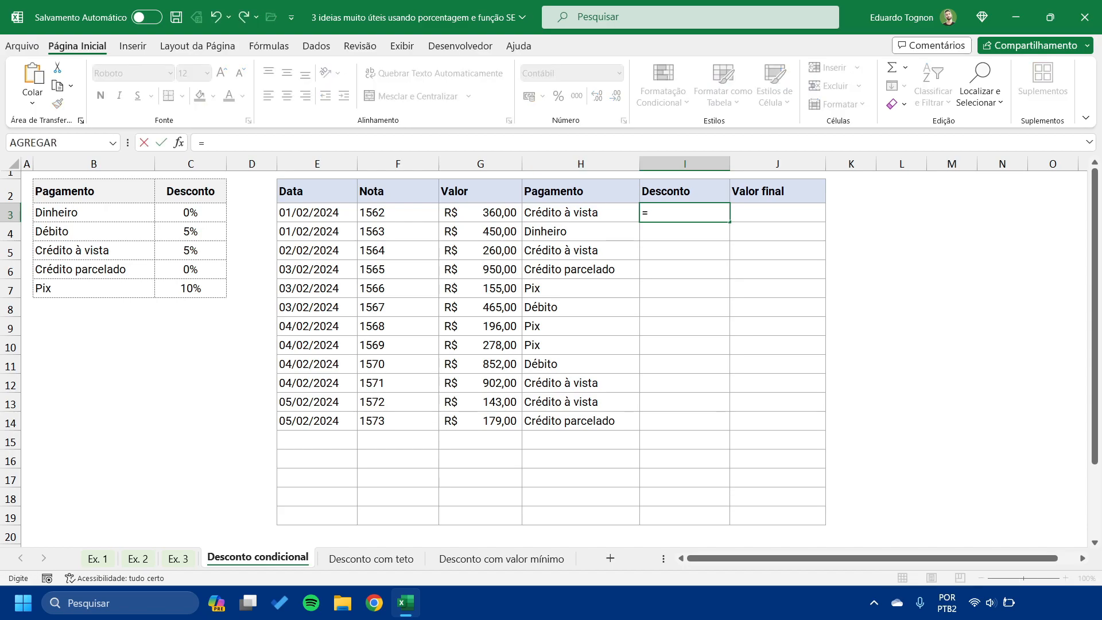
{"action": "type", "text": "SE"}
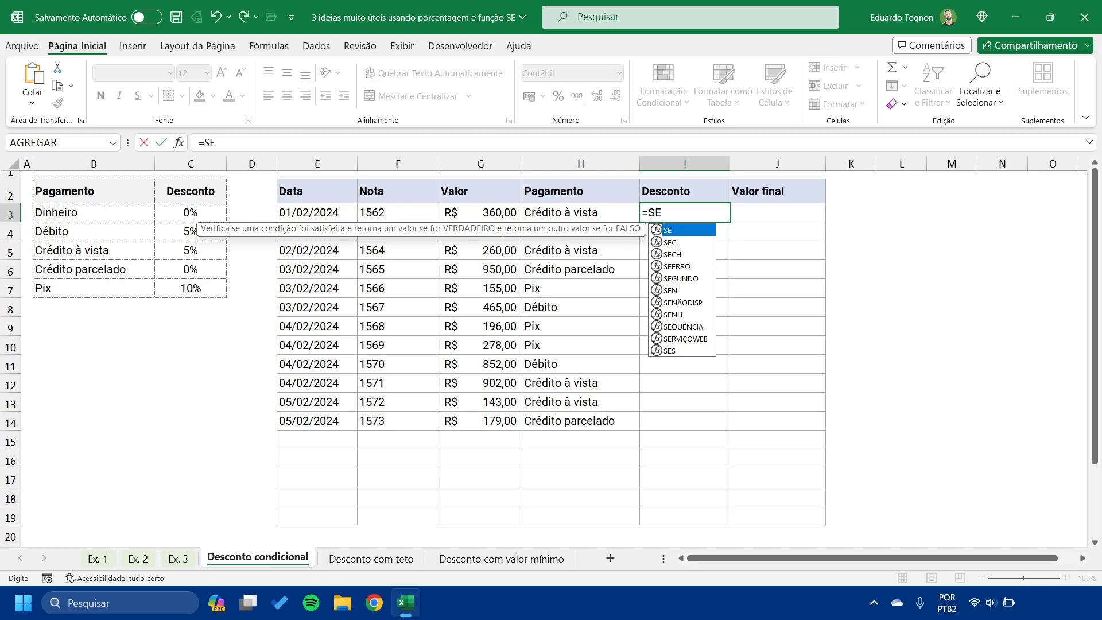
{"action": "key", "text": "Escape"}
{"action": "key", "text": "Escape"}
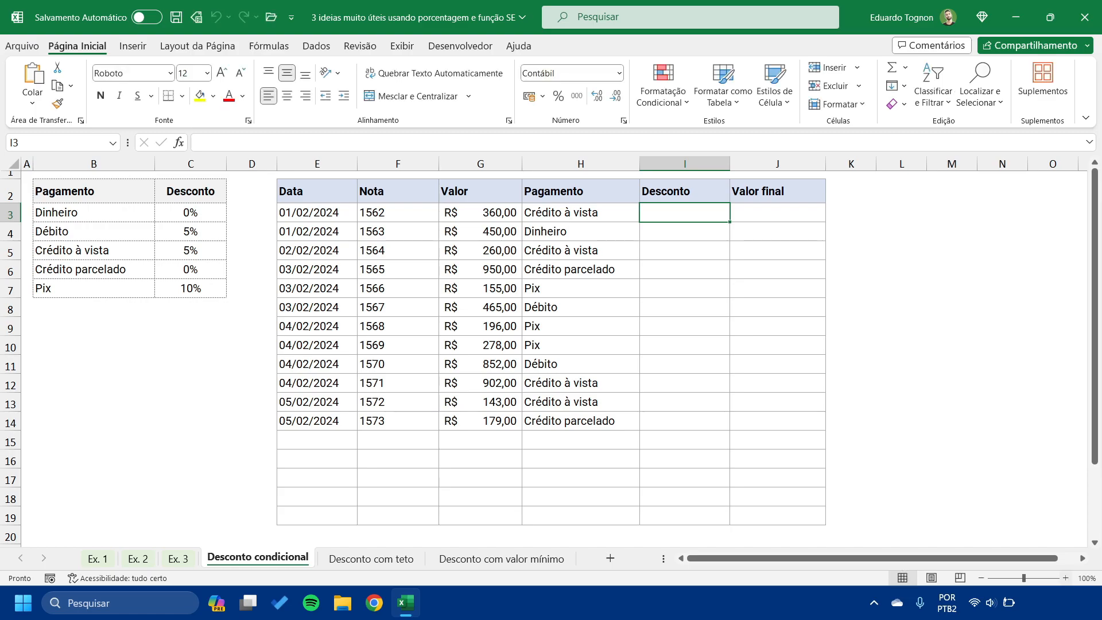
Start an SE formula in I3 that tests H3=B3 and returns G3*C3 if true, up to the value-if-false argument.
{"action": "scroll", "coordinate": [550, 356], "scroll_direction": "up", "scroll_amount": 2}
{"action": "scroll", "coordinate": [550, 356], "scroll_direction": "up", "scroll_amount": 1}
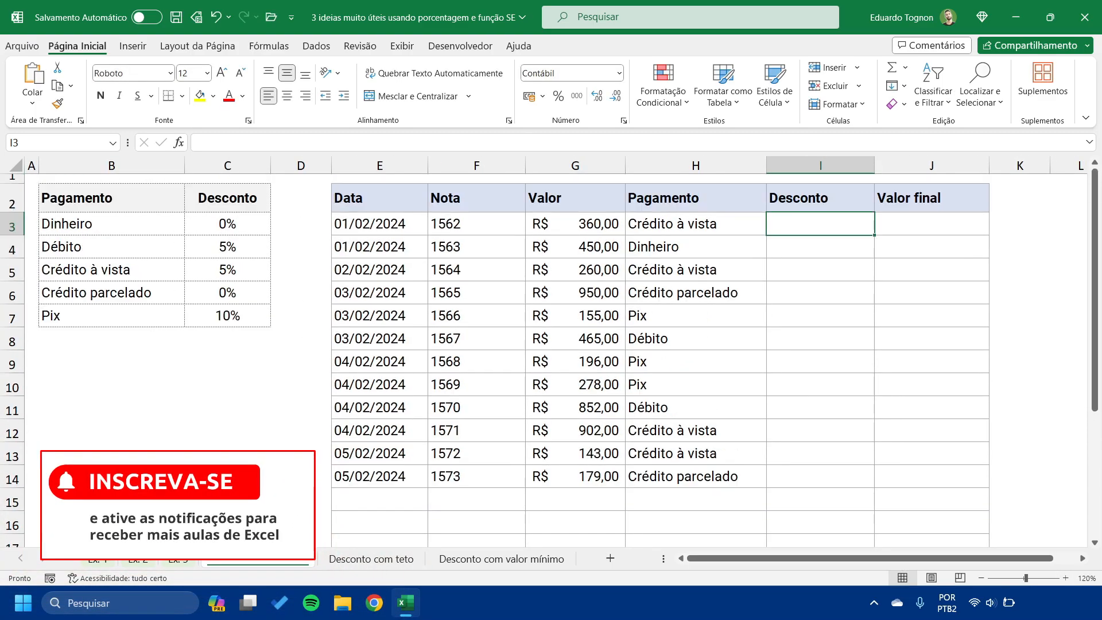
{"action": "type", "text": "=SE"}
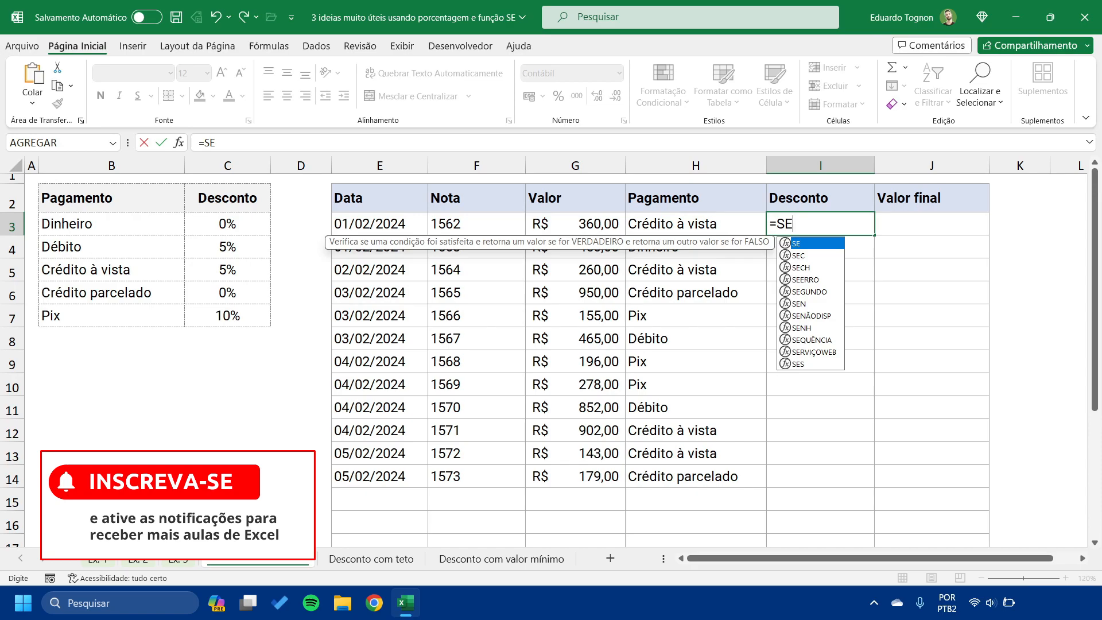
{"action": "type", "text": "("}
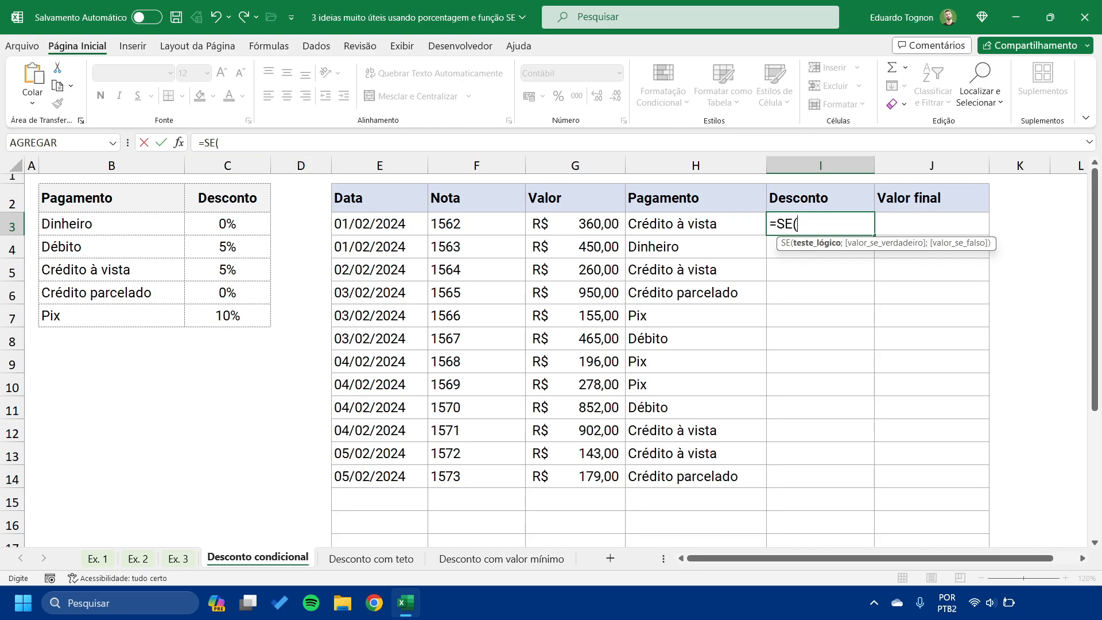
{"action": "key", "text": "Left"}
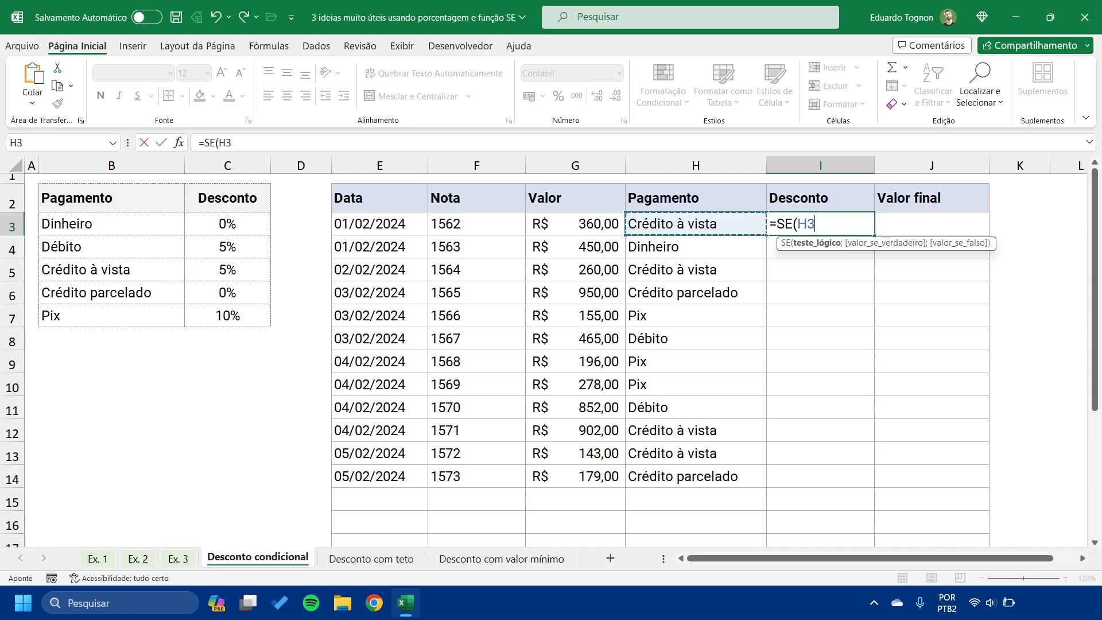
{"action": "type", "text": "="}
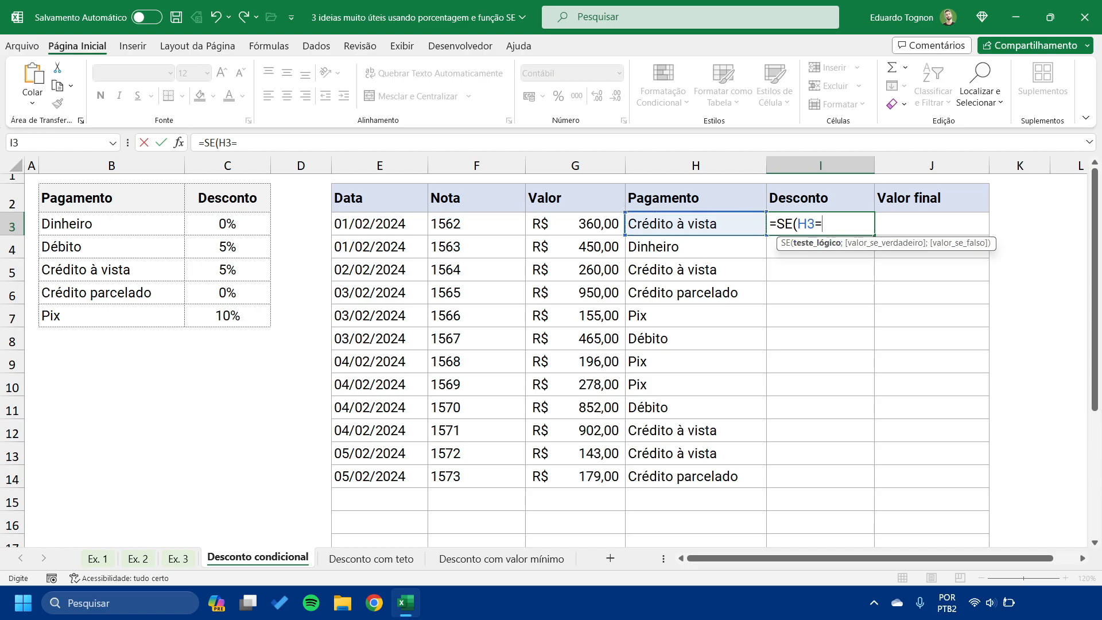
{"action": "left_click", "coordinate": [111, 223]}
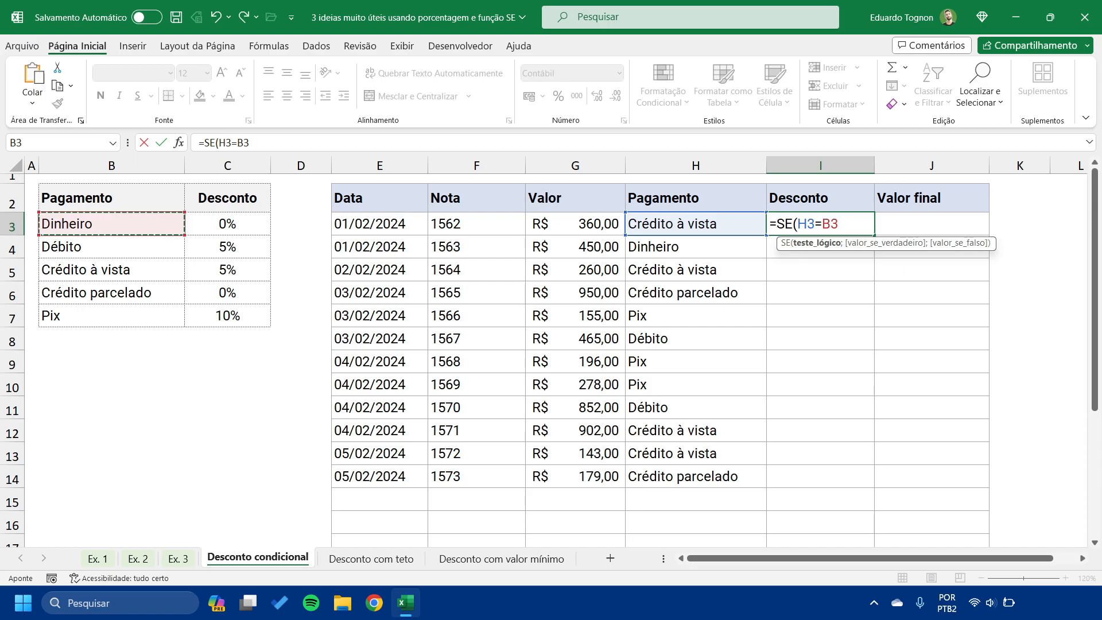
{"action": "type", "text": ";"}
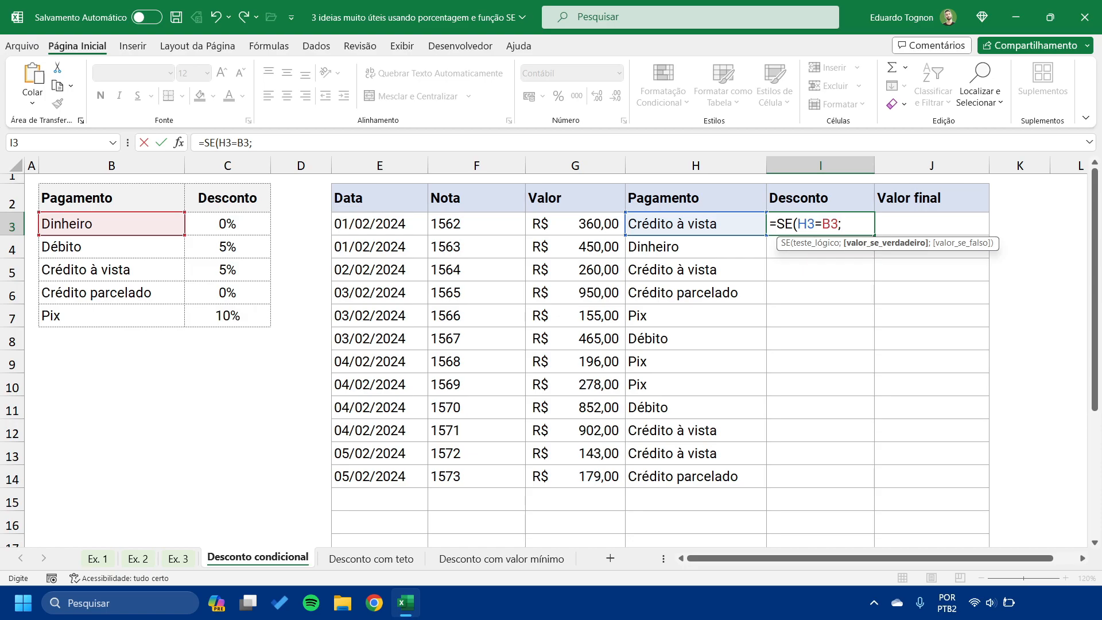
{"action": "left_click", "coordinate": [575, 224]}
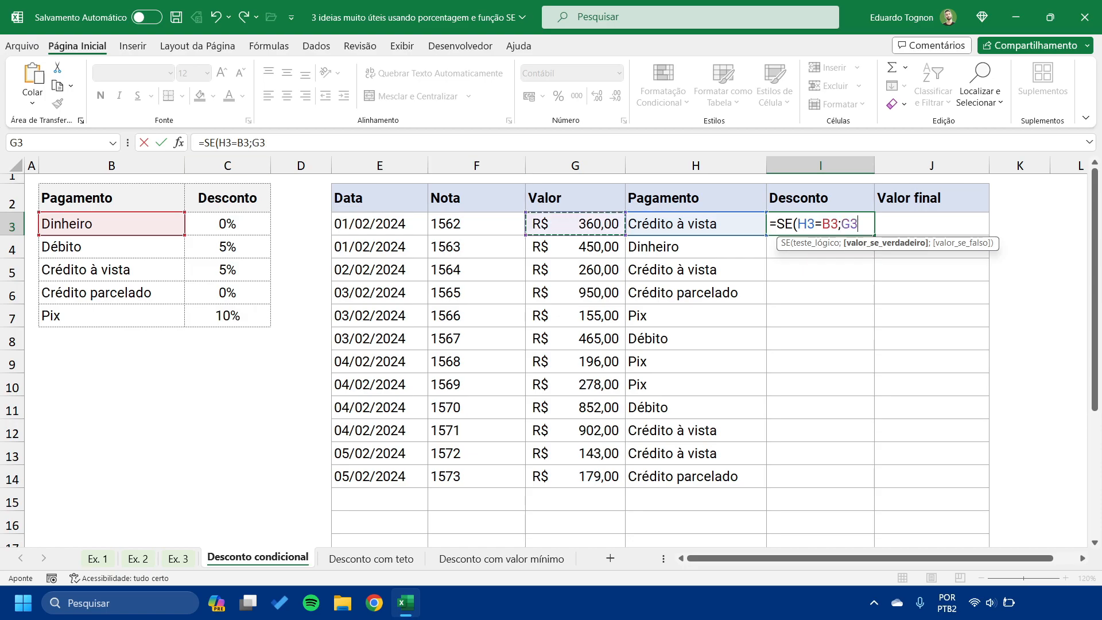
{"action": "type", "text": "*"}
{"action": "left_click", "coordinate": [228, 224]}
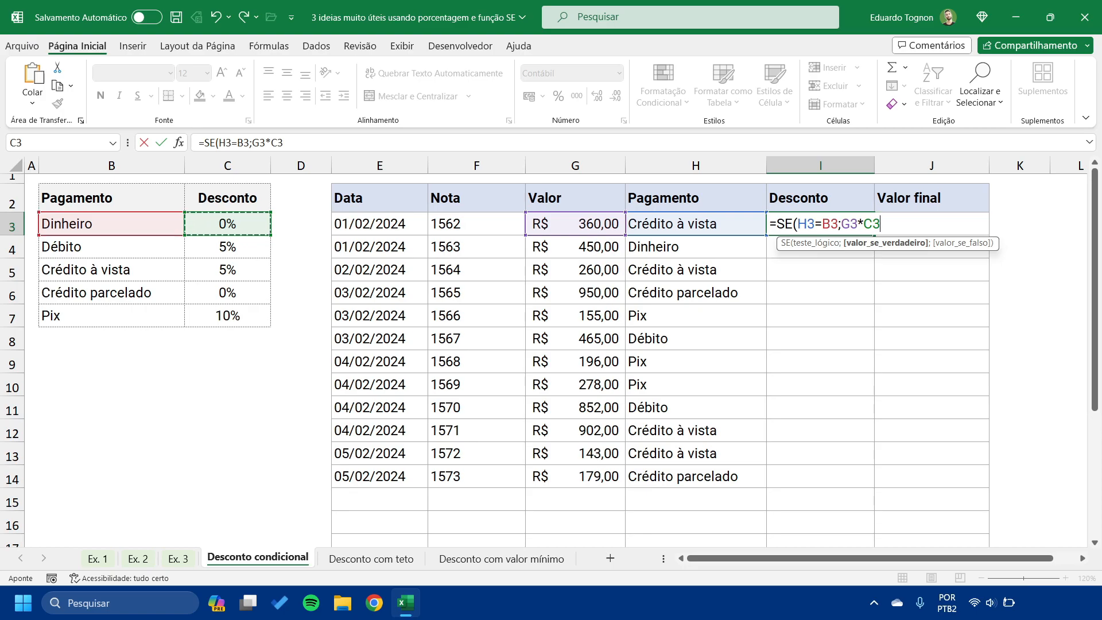
{"action": "type", "text": ";"}
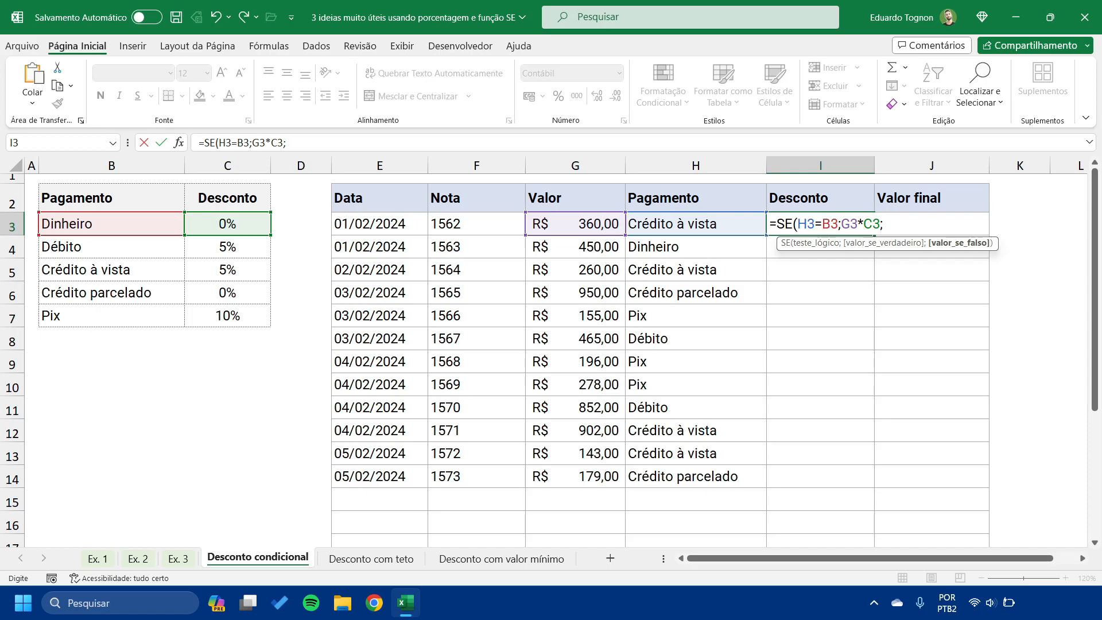
Make the B3 and C3 references absolute in the I3 formula, as $B$3 and $C$3.
{"action": "left_click", "coordinate": [829, 223]}
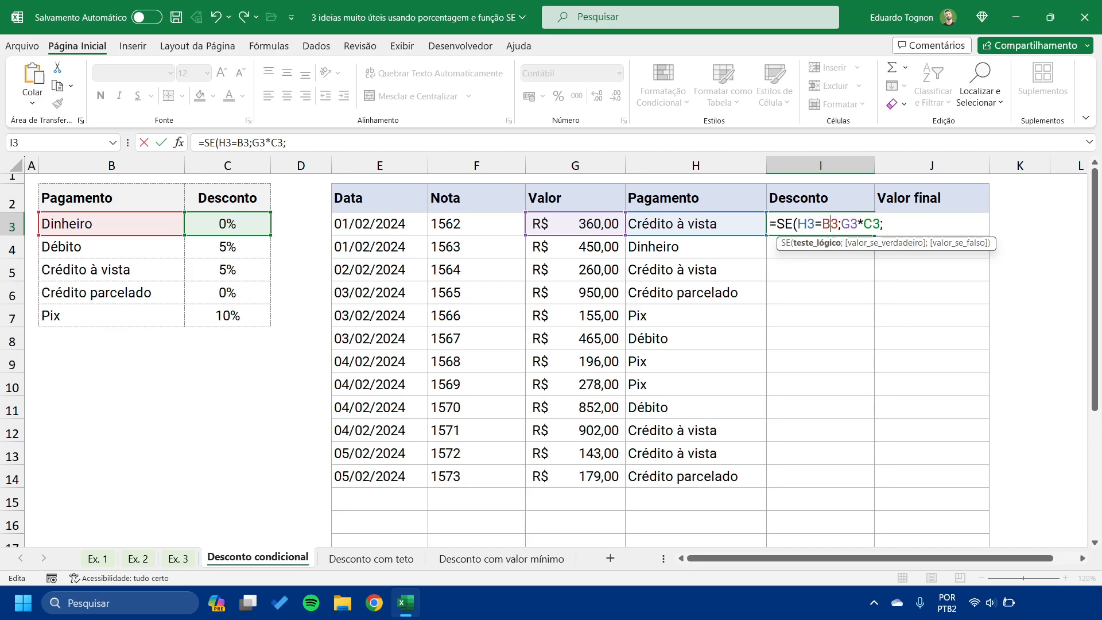
{"action": "key", "text": "F4"}
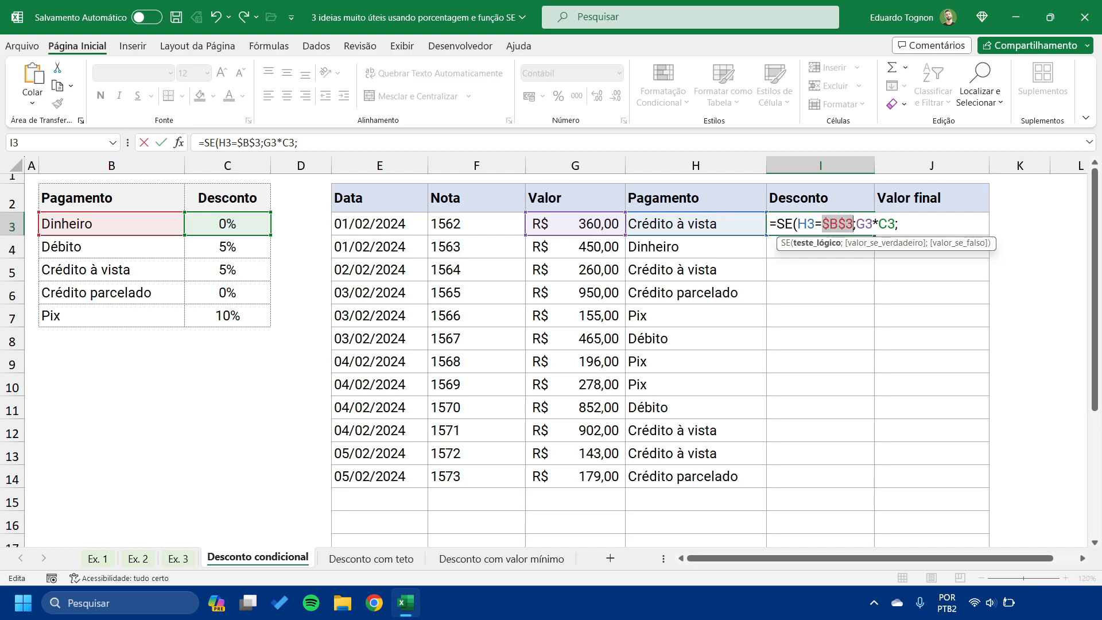
{"action": "key", "text": "Right"}
{"action": "key", "text": "Right"}
{"action": "key", "text": "Right"}
{"action": "key", "text": "Right"}
{"action": "key", "text": "Right"}
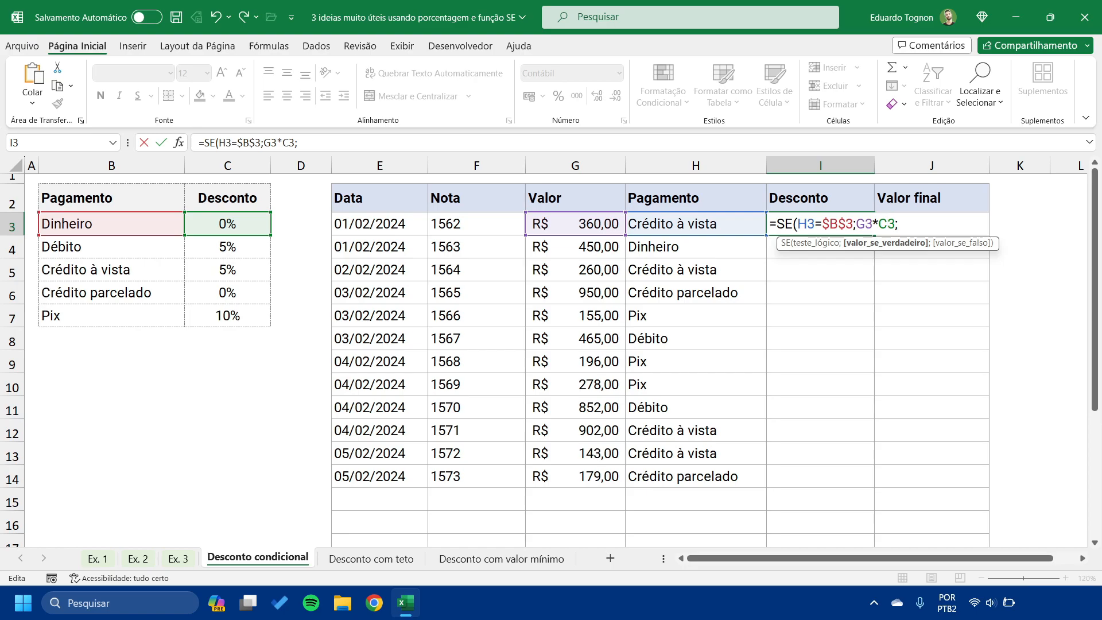
{"action": "key", "text": "F4"}
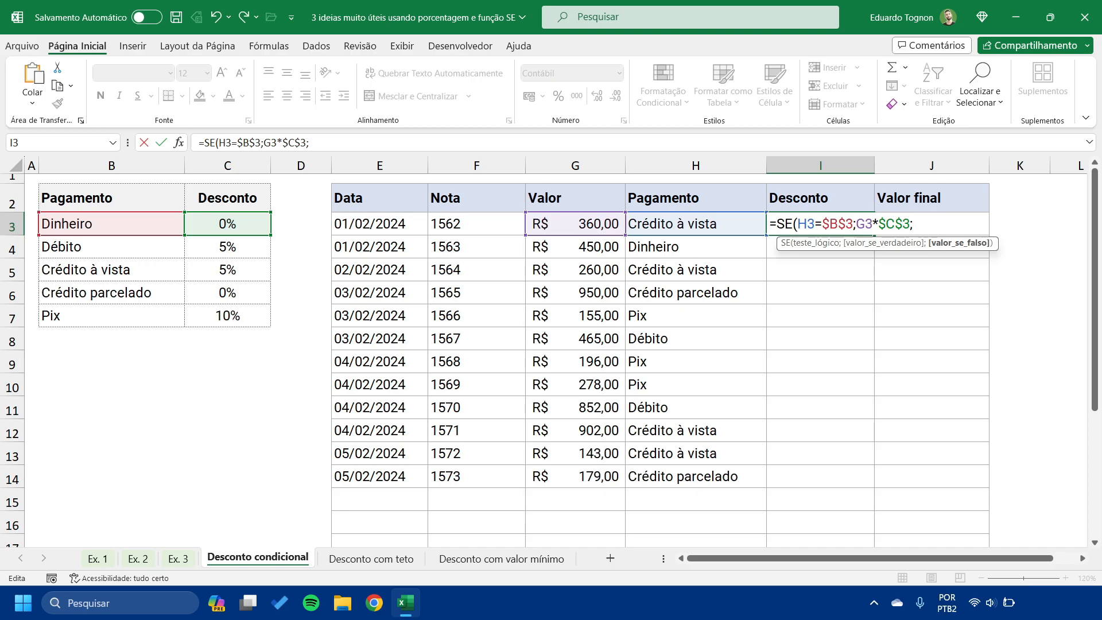
Nest a second SE in the I3 formula that tests H3=$B$4 and returns G3*$C$4 if true, up to its value-if-false argument.
{"action": "type", "text": "SE("}
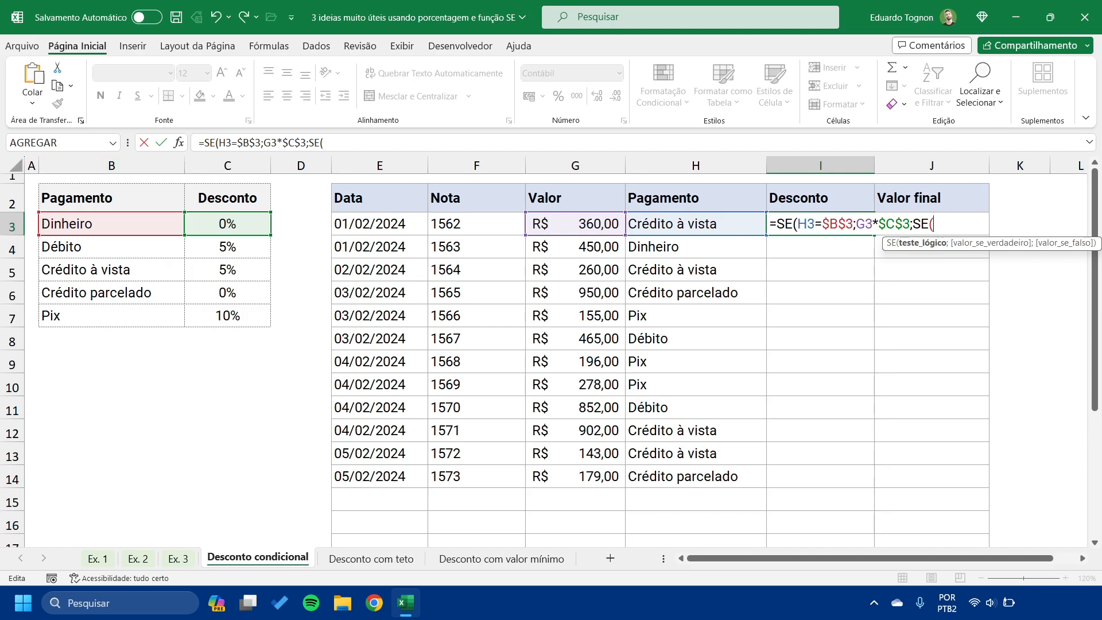
{"action": "left_click", "coordinate": [695, 224]}
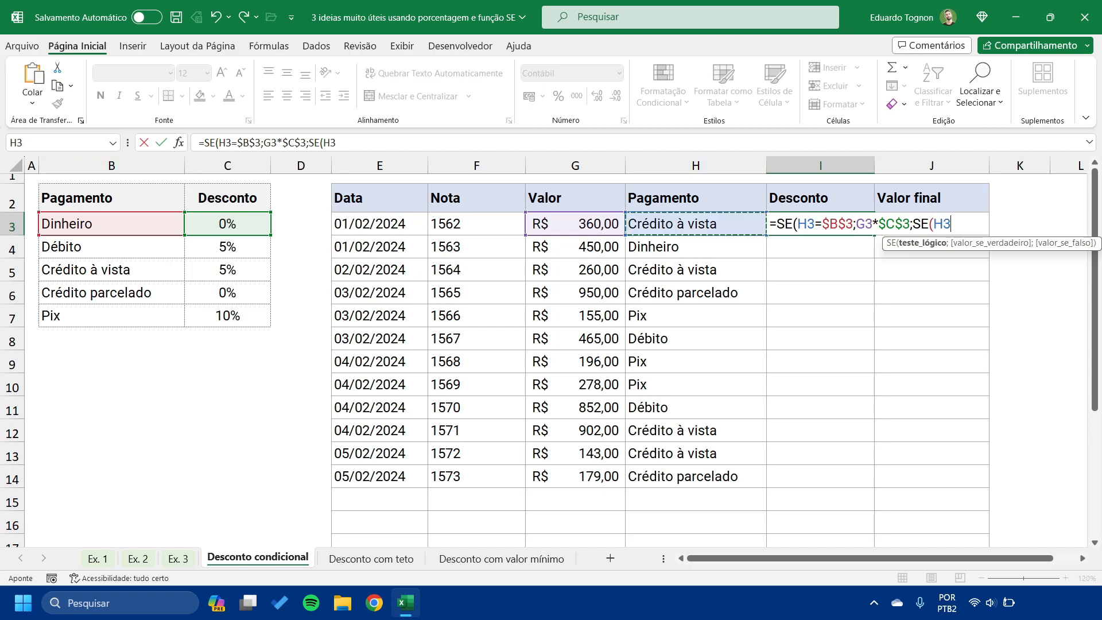
{"action": "type", "text": "="}
{"action": "left_click", "coordinate": [111, 224]}
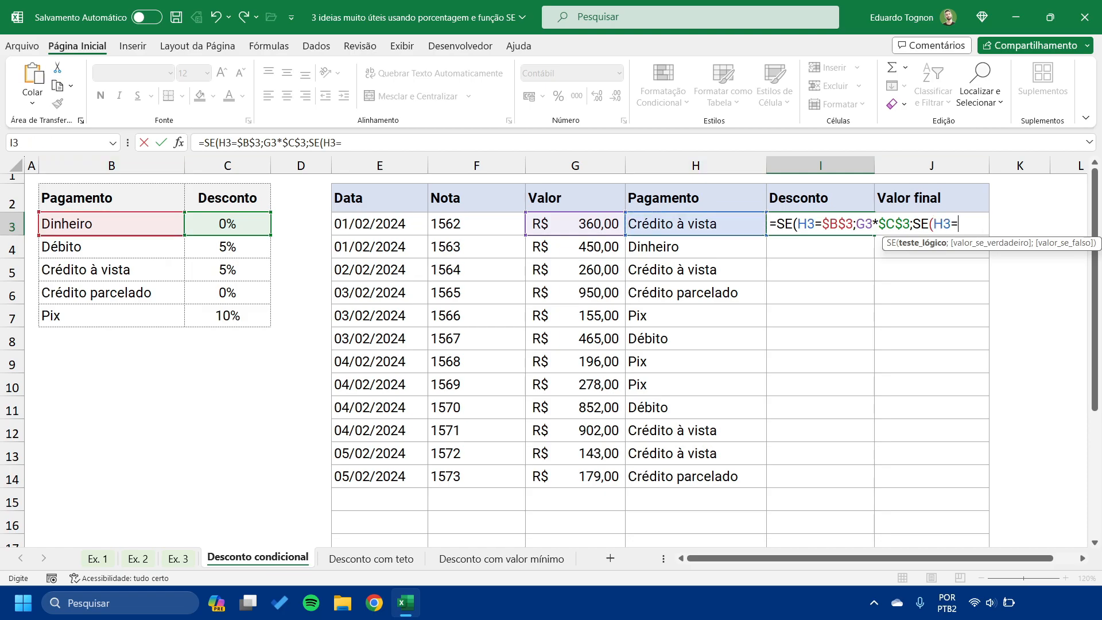
{"action": "key", "text": "Down"}
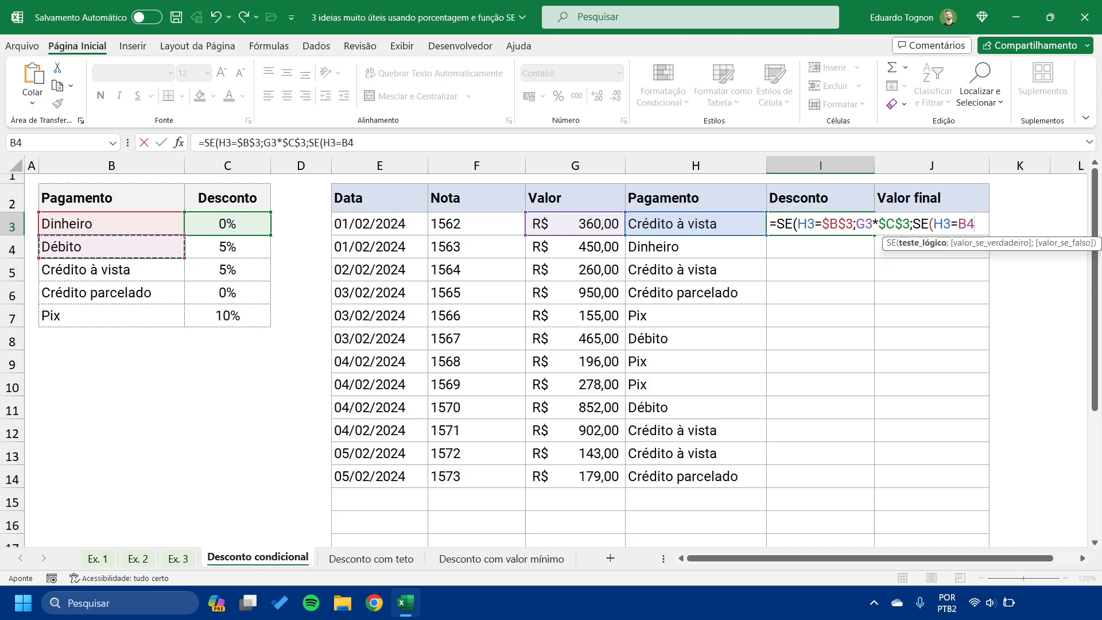
{"action": "key", "text": "F4"}
{"action": "type", "text": ";"}
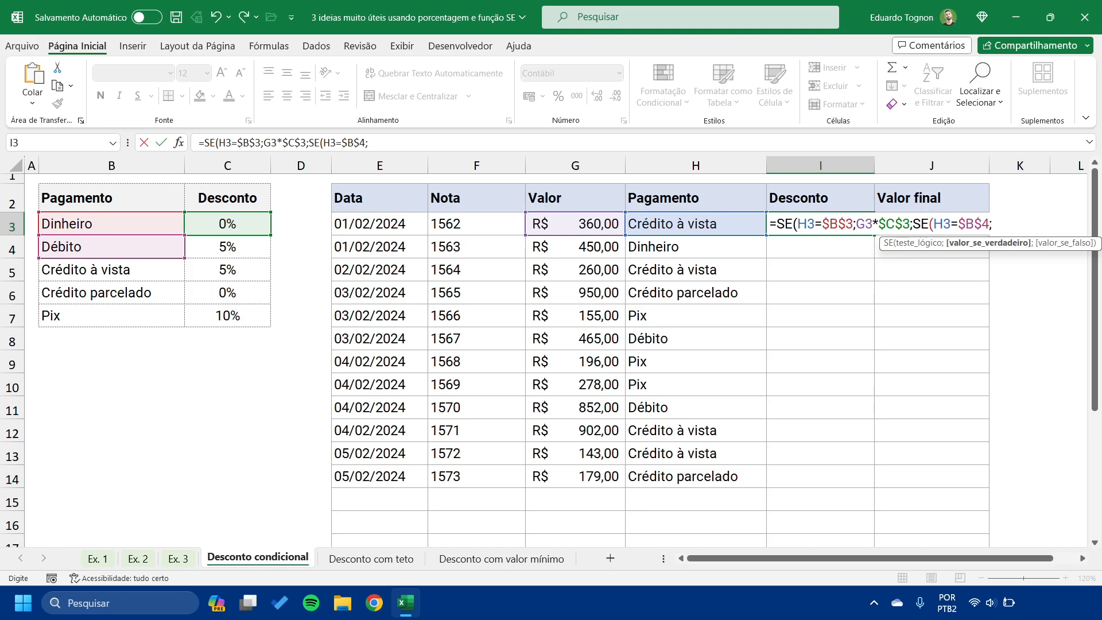
{"action": "left_click", "coordinate": [575, 223]}
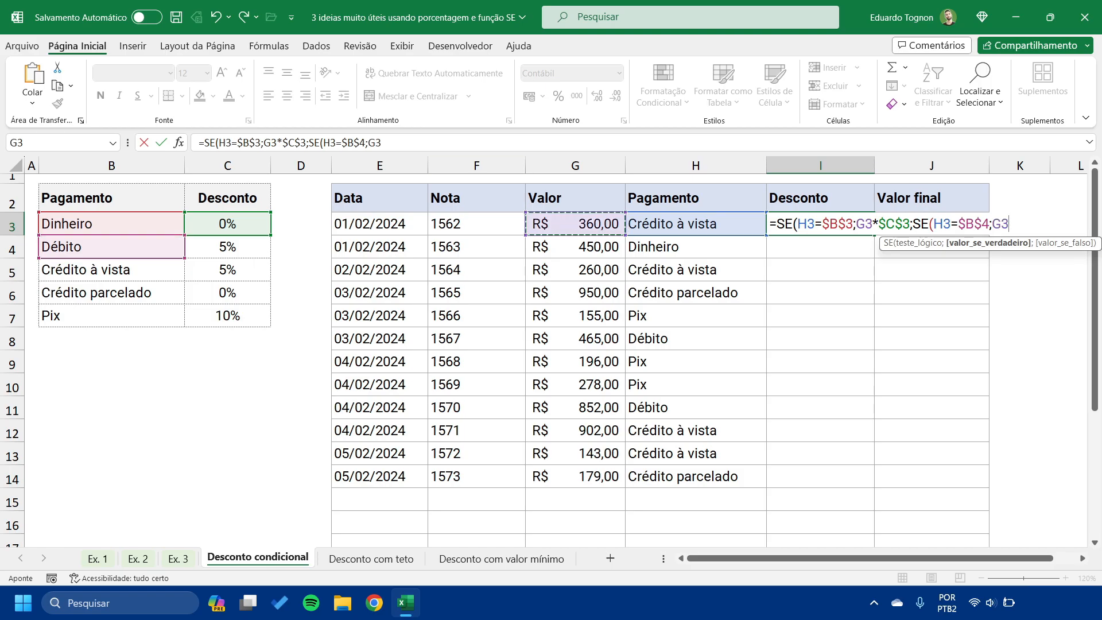
{"action": "type", "text": "*"}
{"action": "left_click", "coordinate": [227, 246]}
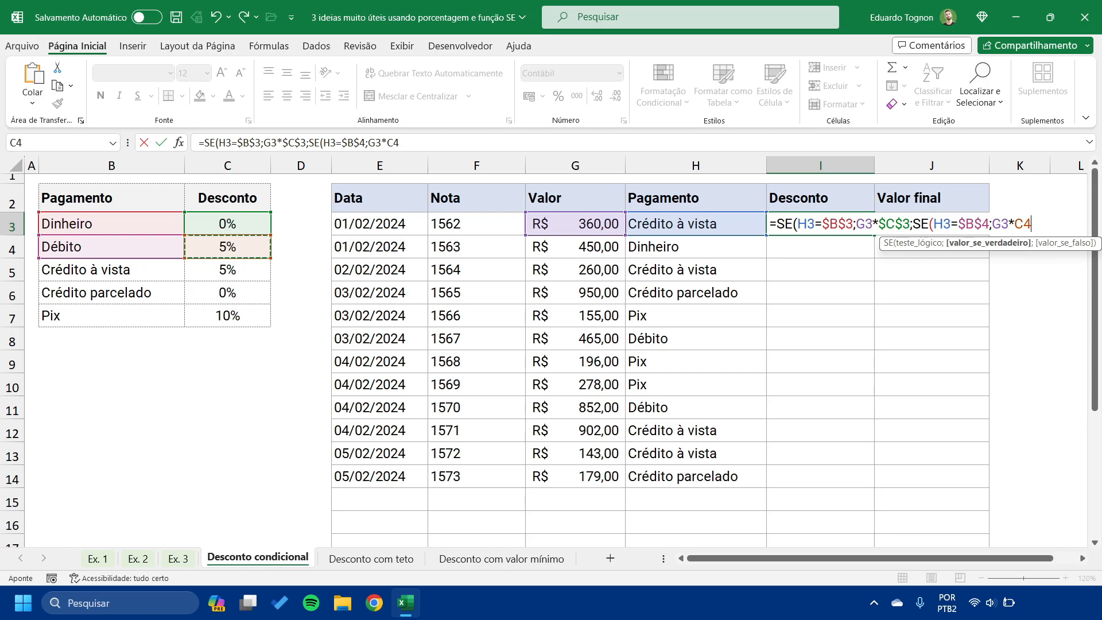
{"action": "key", "text": "F4"}
{"action": "type", "text": ";"}
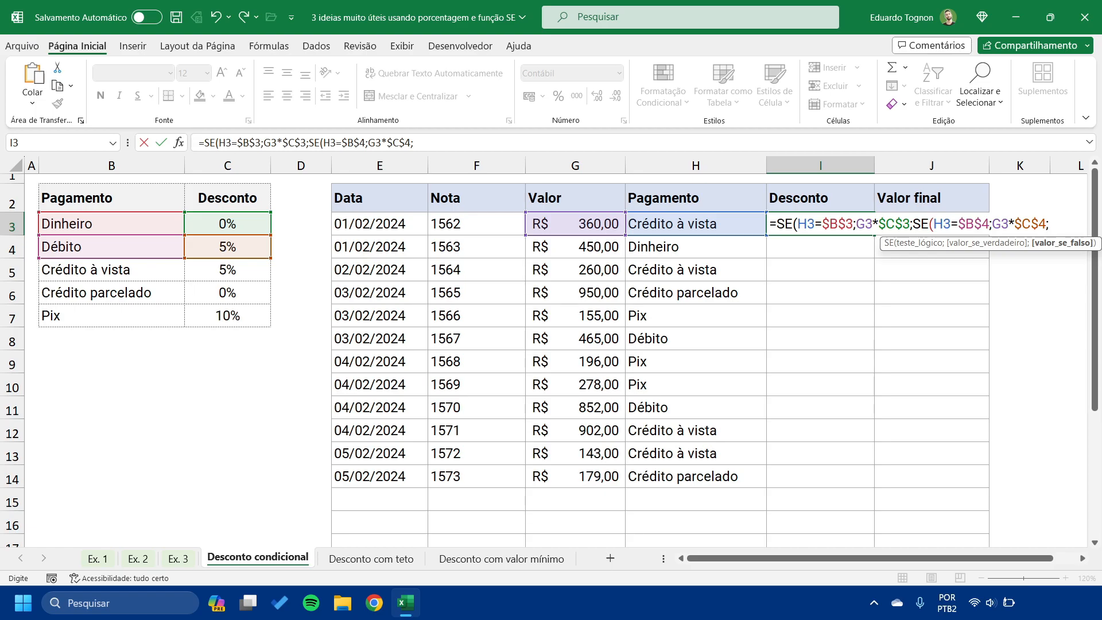
Nest a third SE in the I3 formula that tests H3=$B$5 and returns G3*$C$5 if true, up to its value-if-false argument.
{"action": "type", "text": "SE("}
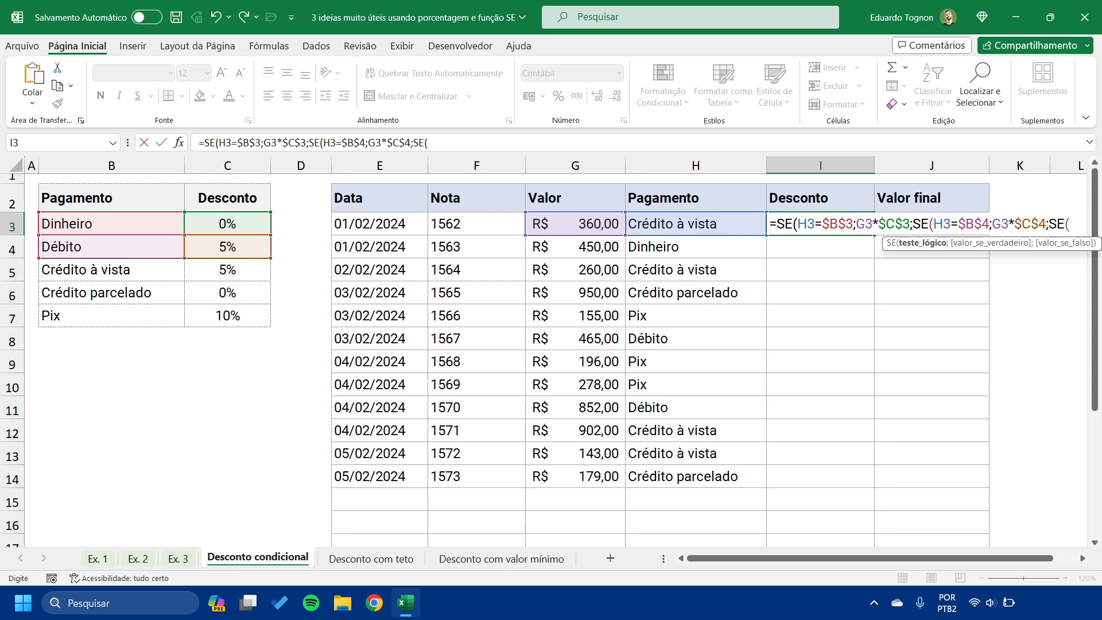
{"action": "key", "text": "Left"}
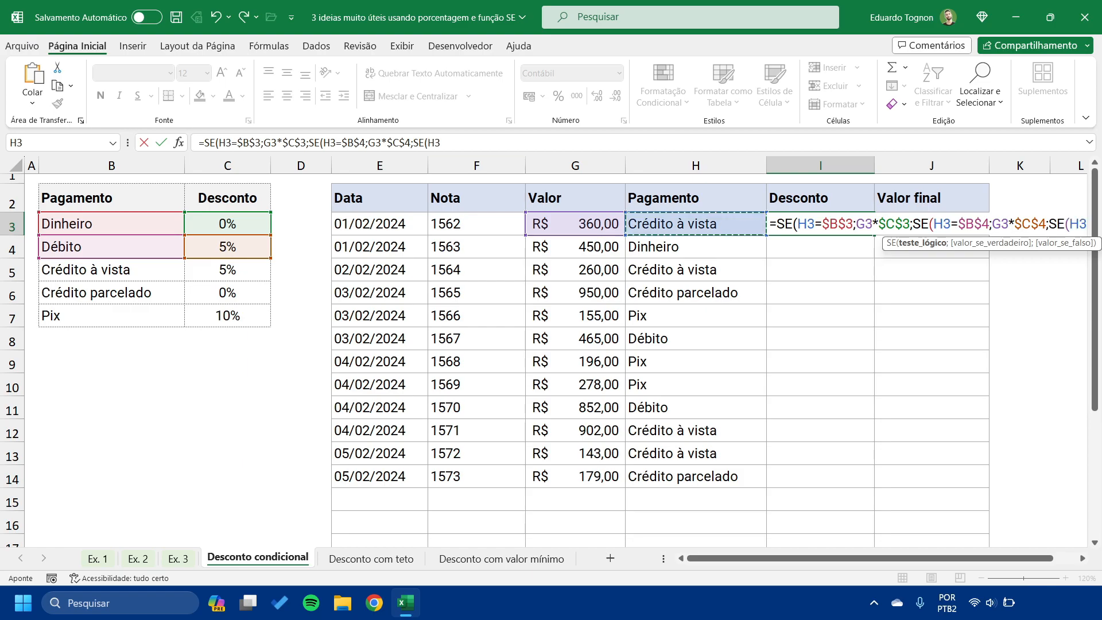
{"action": "type", "text": "="}
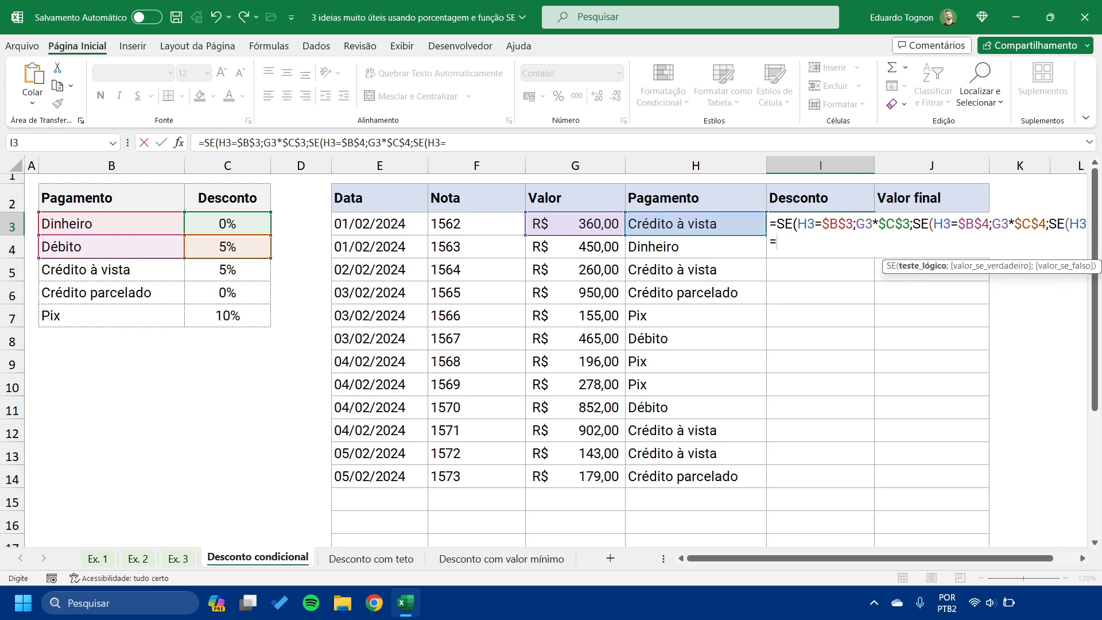
{"action": "left_click", "coordinate": [112, 270]}
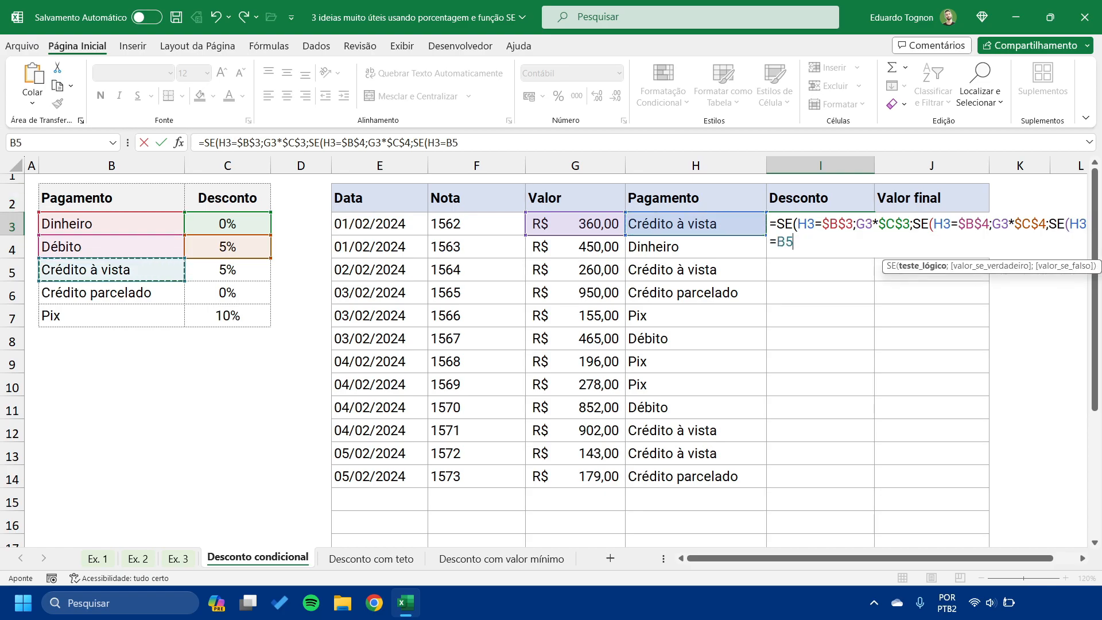
{"action": "key", "text": "F4"}
{"action": "type", "text": ";"}
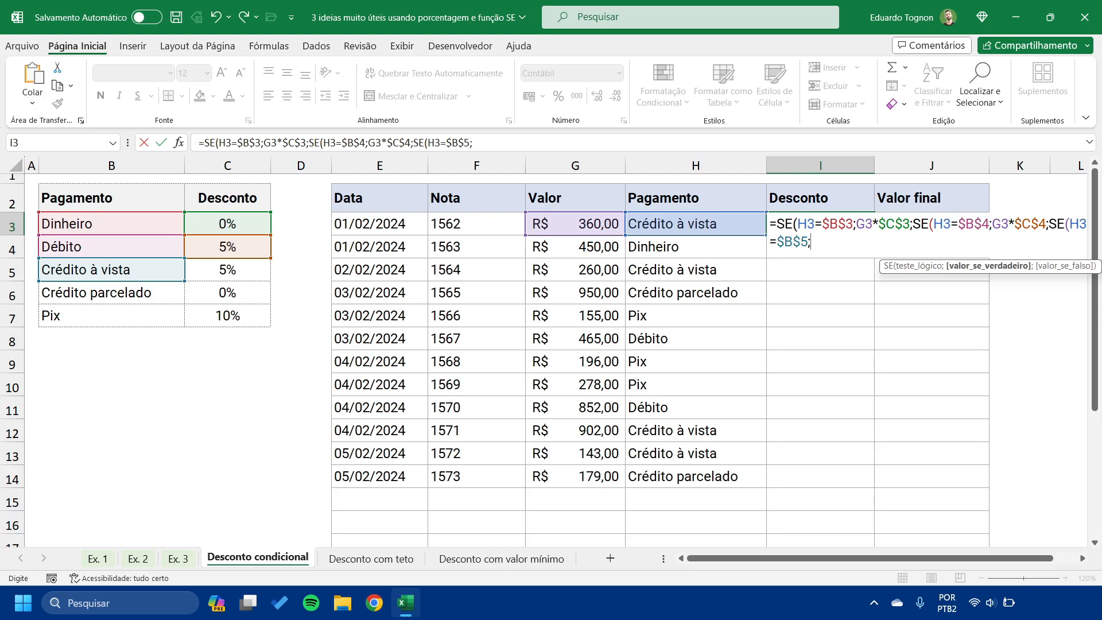
{"action": "left_click", "coordinate": [575, 224]}
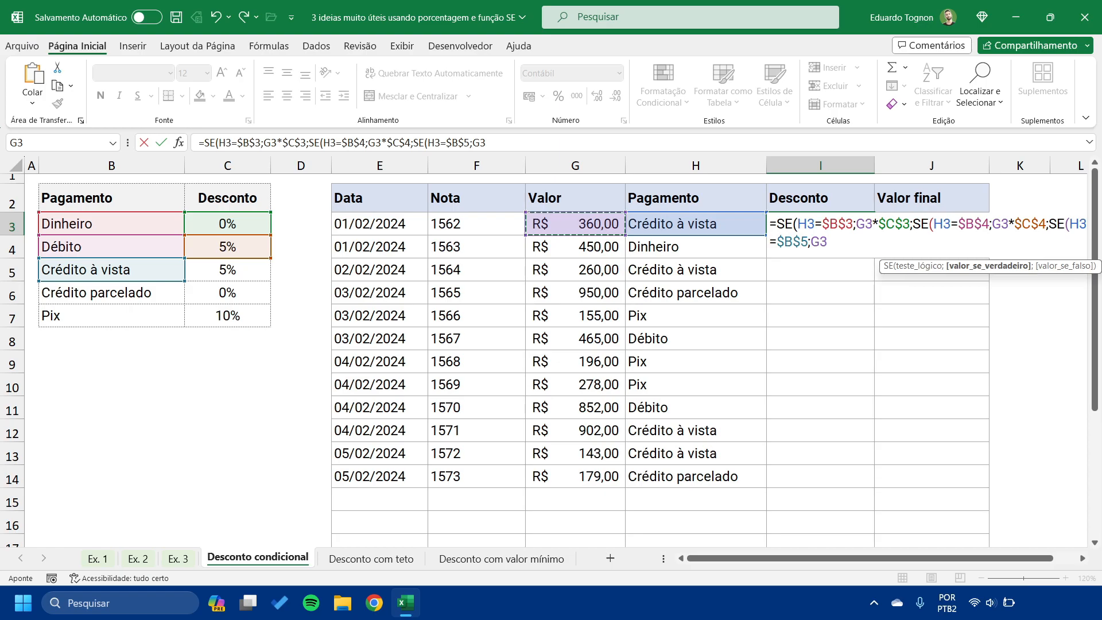
{"action": "type", "text": "*"}
{"action": "left_click", "coordinate": [228, 270]}
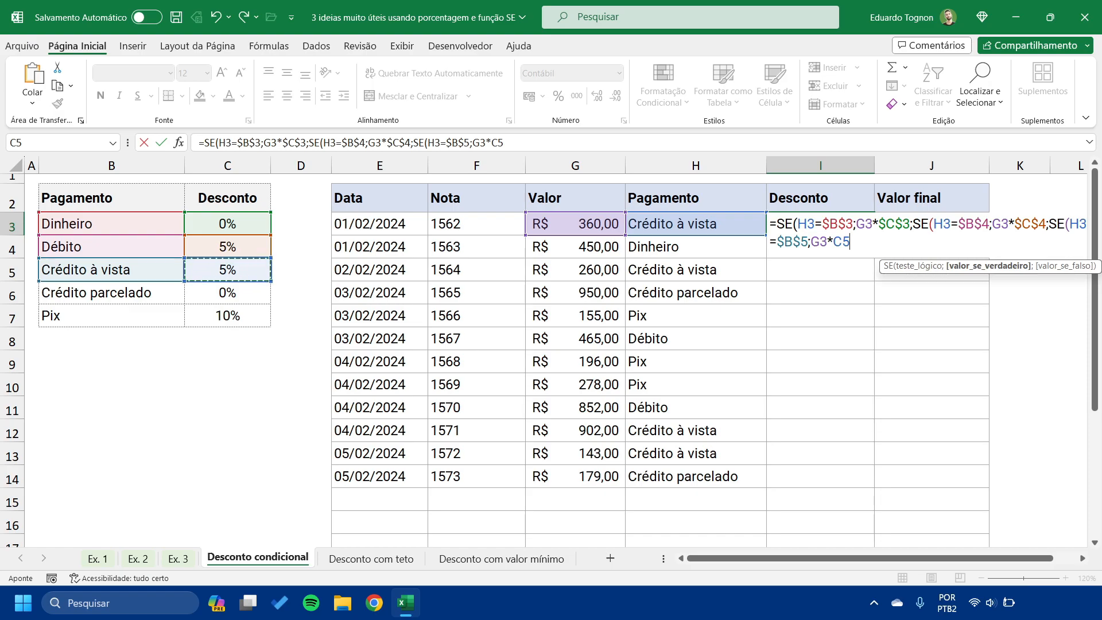
{"action": "key", "text": "F4"}
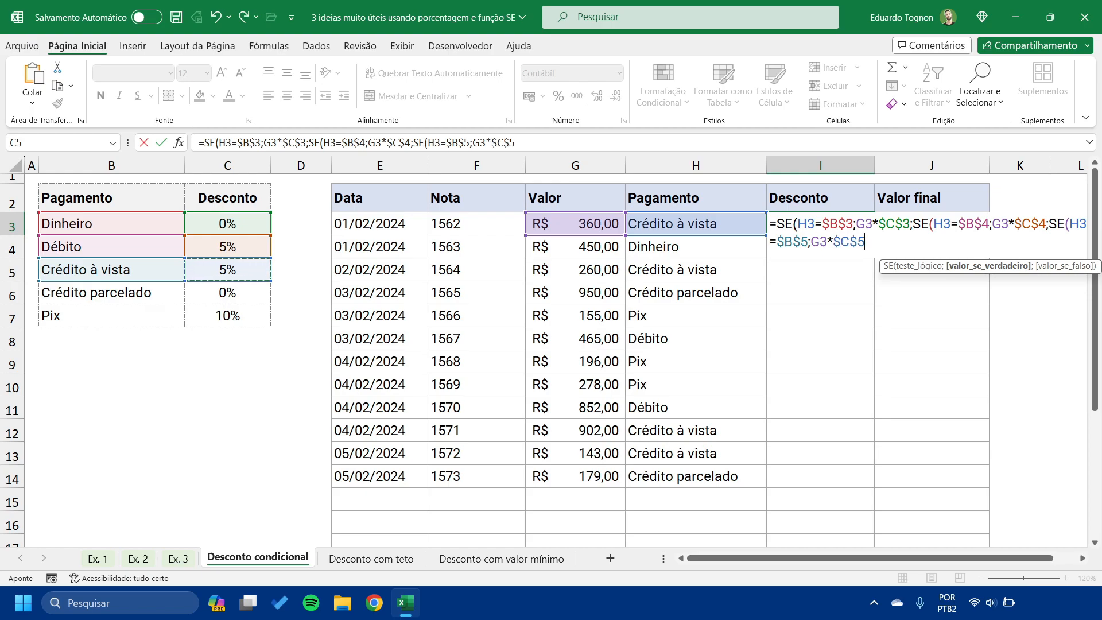
{"action": "type", "text": ";"}
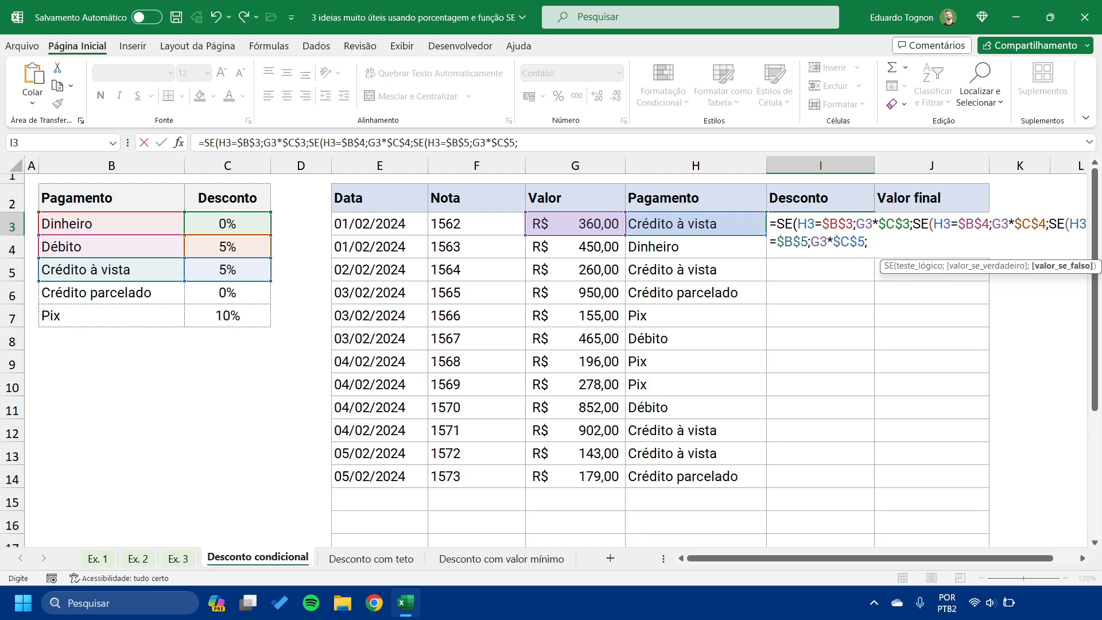
Complete the I3 formula with nested SE tests for $B$6 and $B$7 returning G3*$C$6 and G3*$C$7, otherwise "", closing all five functions.
{"action": "type", "text": "SE(H3=$B$6;G3*$C$6;SE(H3=$B$7;G3*$C$7;"}
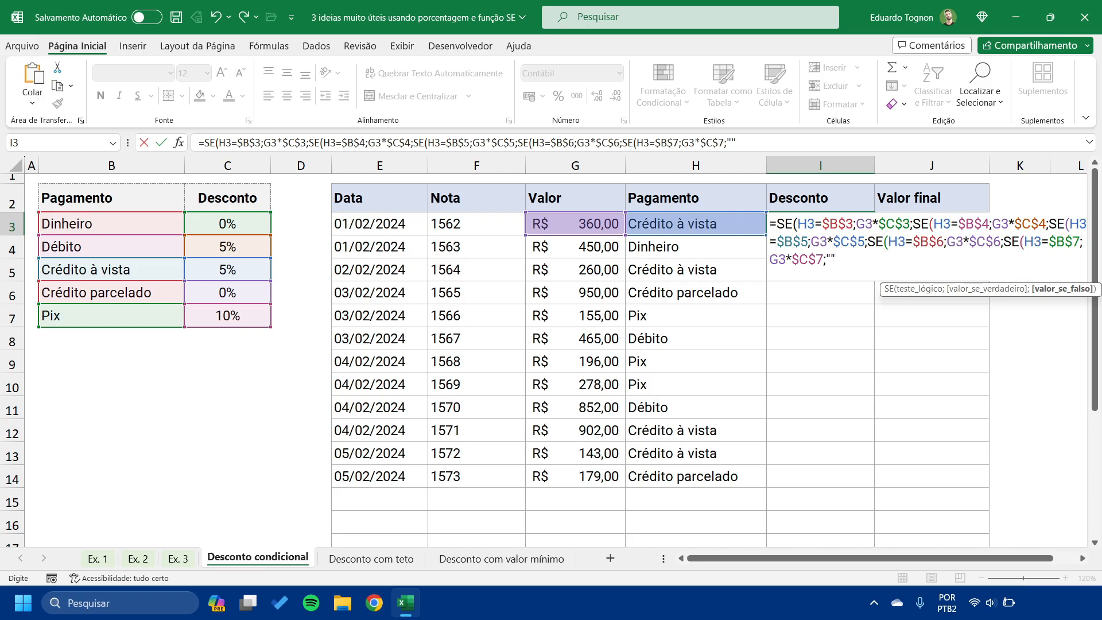
{"action": "type", "text": ")"}
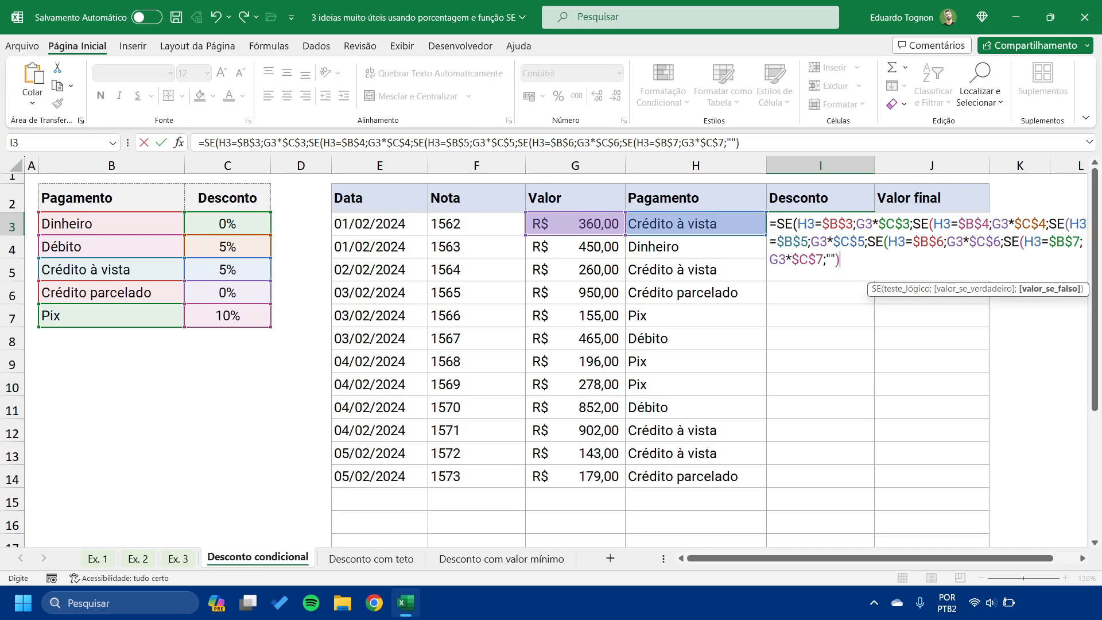
{"action": "type", "text": ")"}
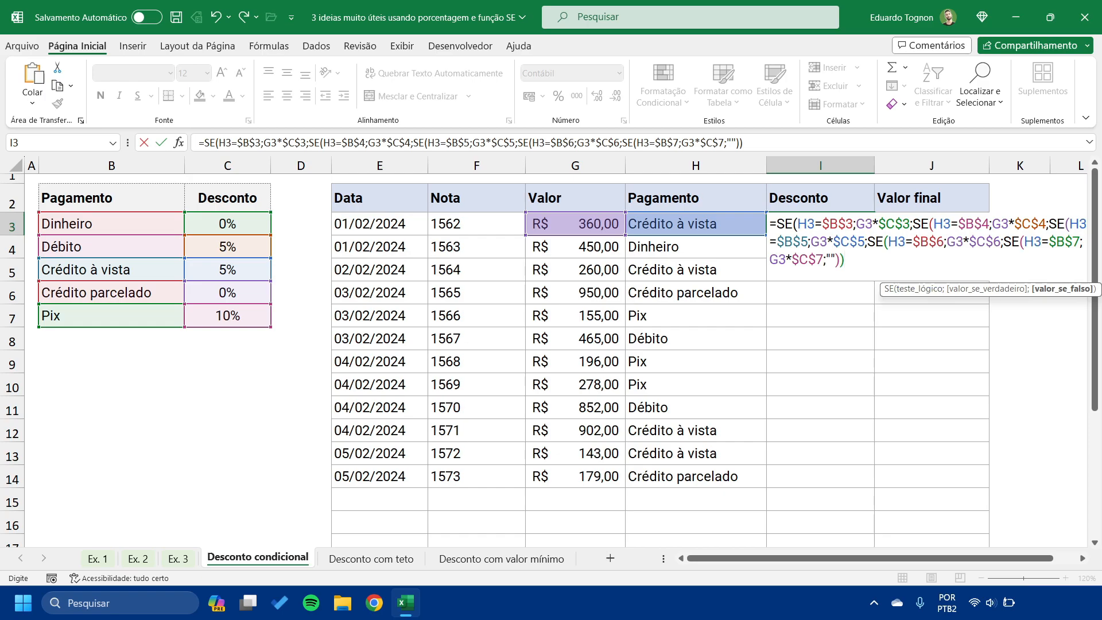
{"action": "type", "text": ")))"}
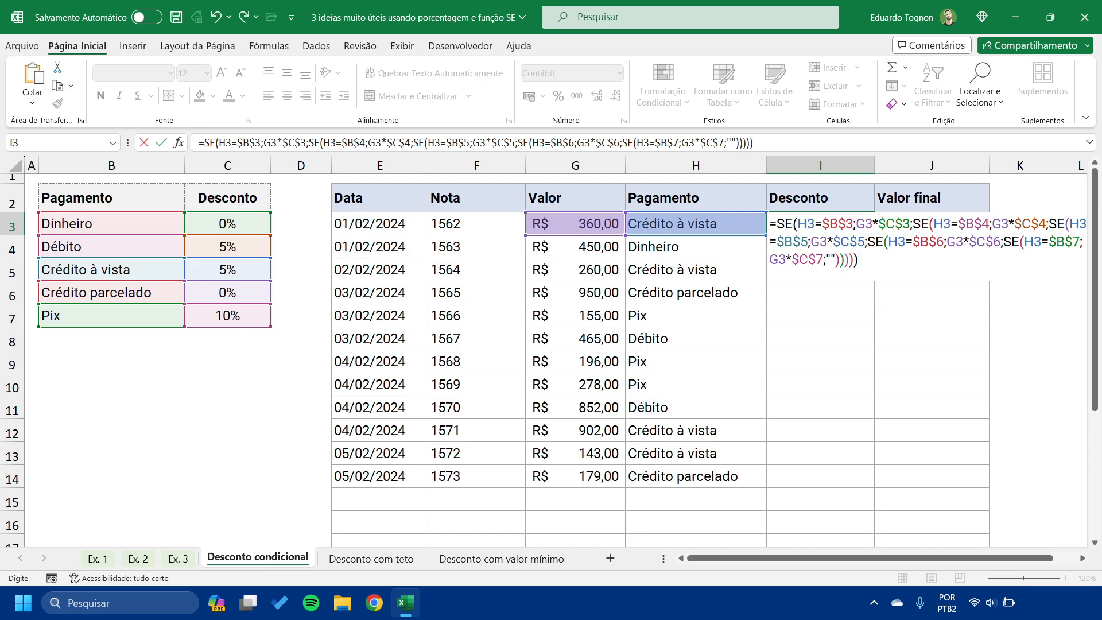
{"action": "key", "text": "Return"}
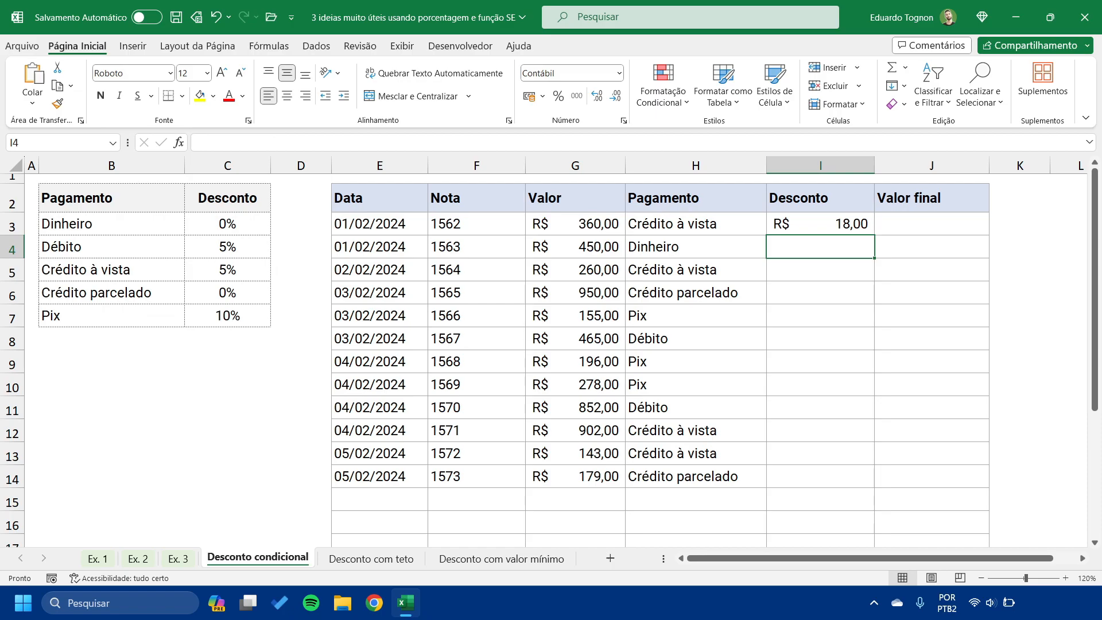
Check the discount in I3 against the sale's value, its payment method and the Crédito à vista percentage in C5.
{"action": "key", "text": "Up"}
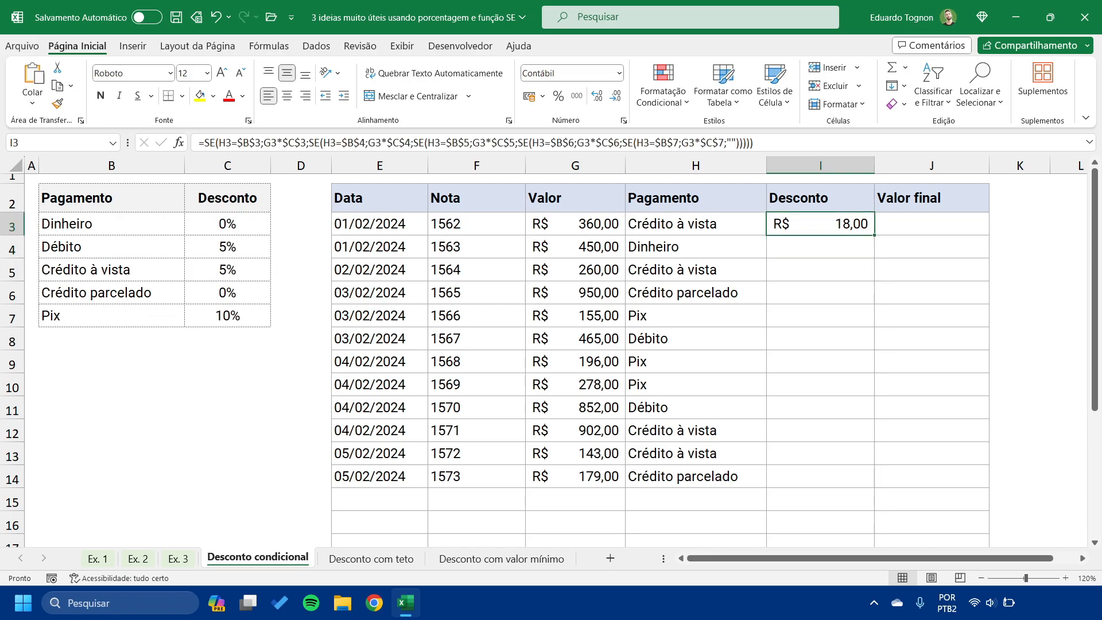
{"action": "key", "text": "Left"}
{"action": "key", "text": "Left"}
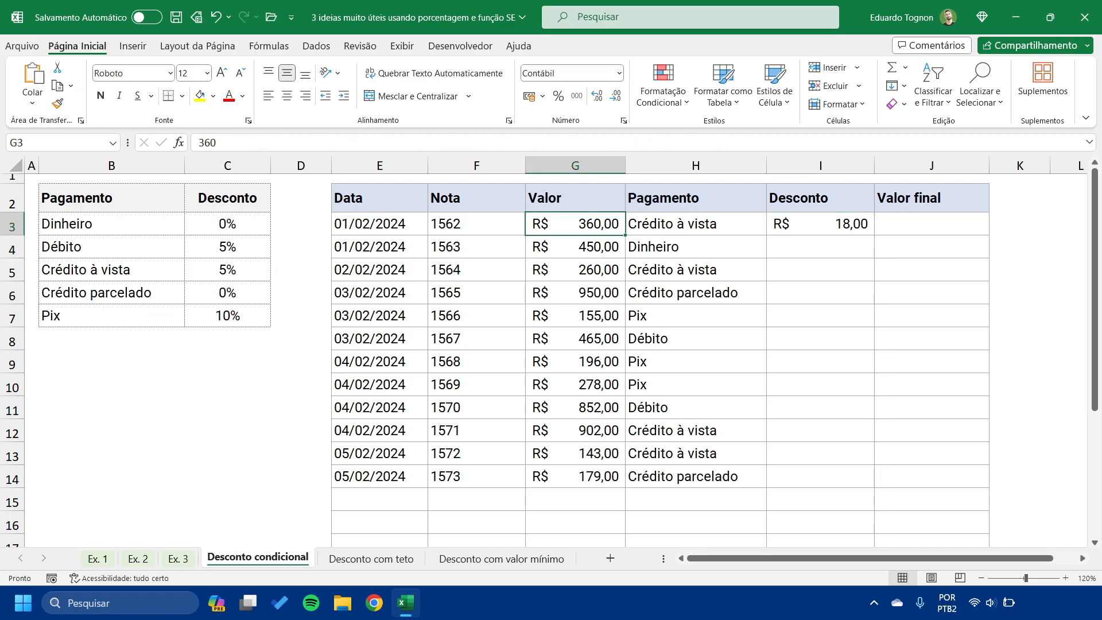
{"action": "key", "text": "Right"}
{"action": "left_click", "coordinate": [111, 270]}
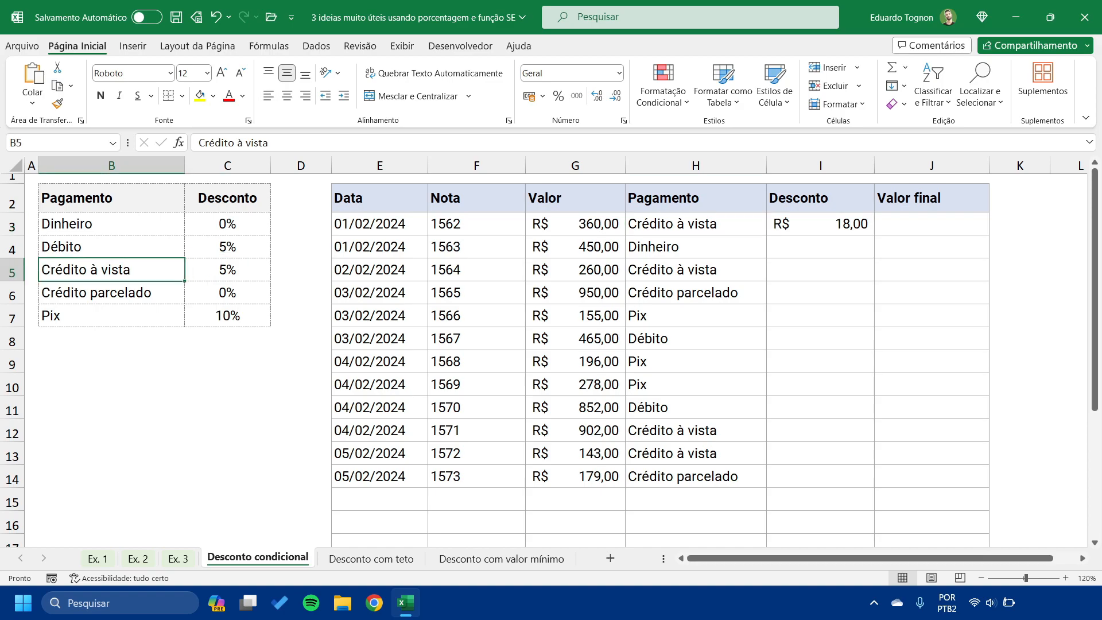
{"action": "left_click", "coordinate": [227, 270]}
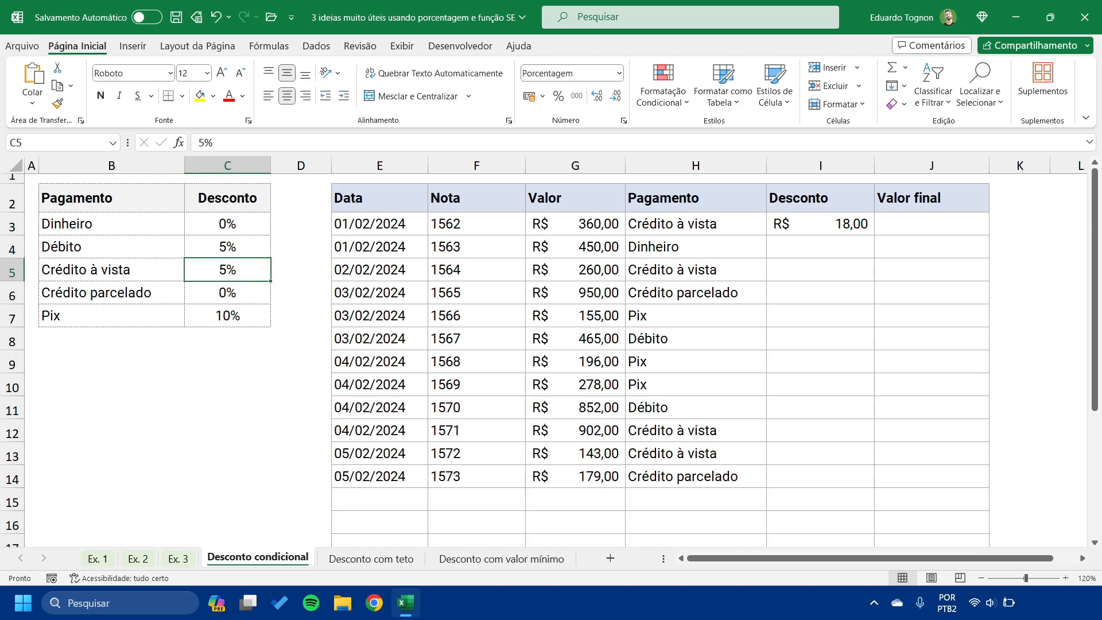
{"action": "left_click", "coordinate": [575, 224]}
Fill the discount formula from I3 down through I19.
{"action": "left_click", "coordinate": [819, 224]}
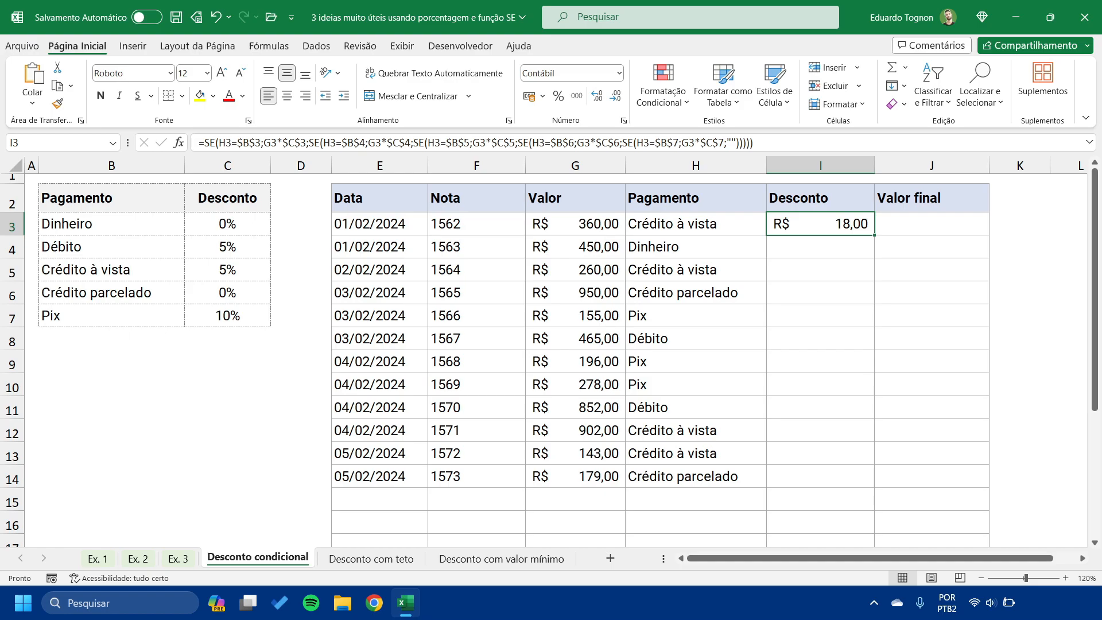
{"action": "scroll", "coordinate": [646, 364], "scroll_direction": "down", "scroll_amount": 2, "text": "ctrl"}
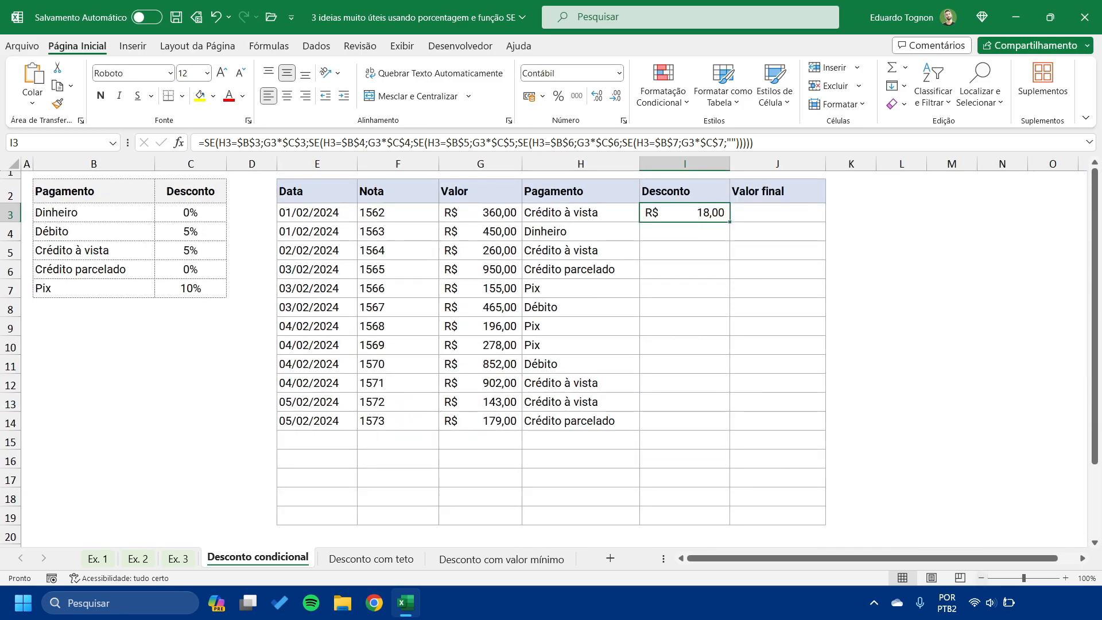
{"action": "left_click_drag", "start_coordinate": [729, 222], "coordinate": [730, 524]}
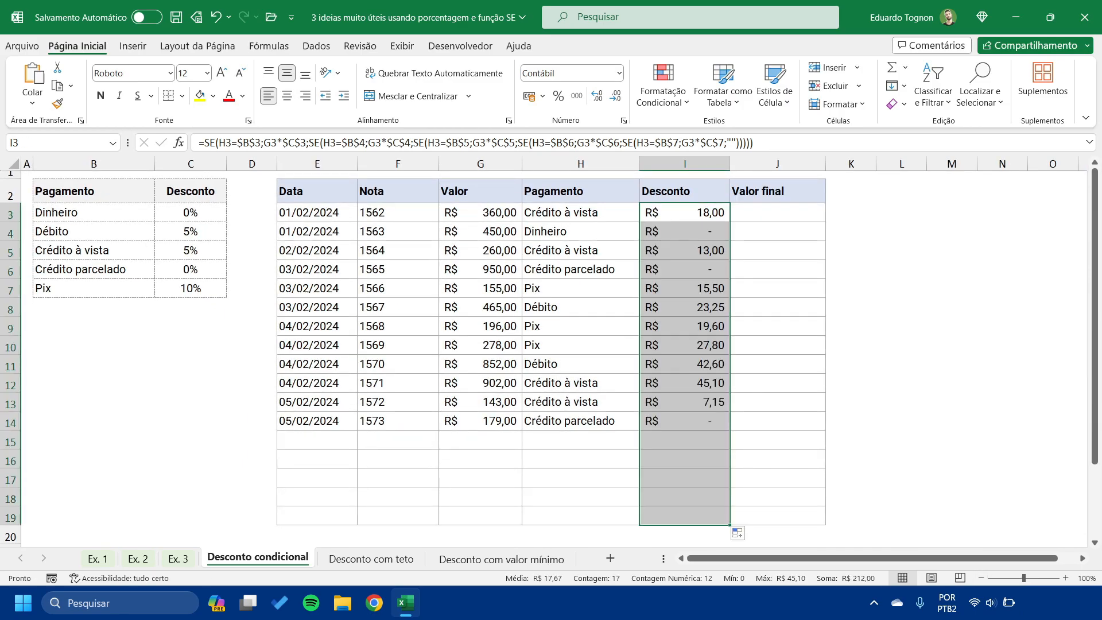
Inspect the discount formula and payment method in row 14 and the empty Pagamento cell H15.
{"action": "left_click", "coordinate": [684, 422]}
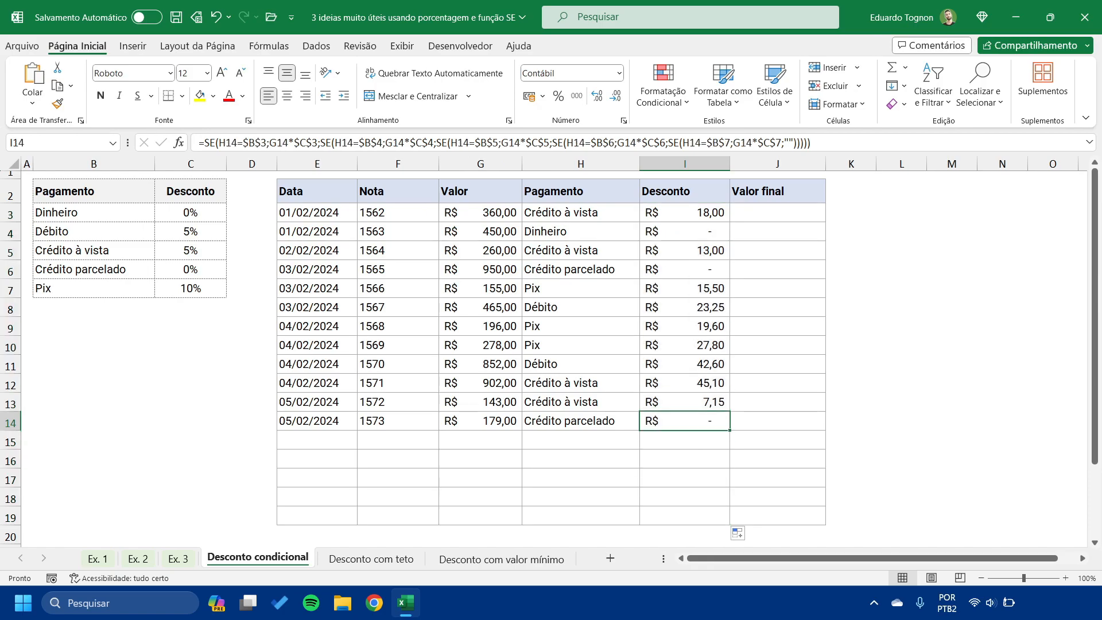
{"action": "left_click", "coordinate": [581, 421]}
{"action": "left_click", "coordinate": [580, 441]}
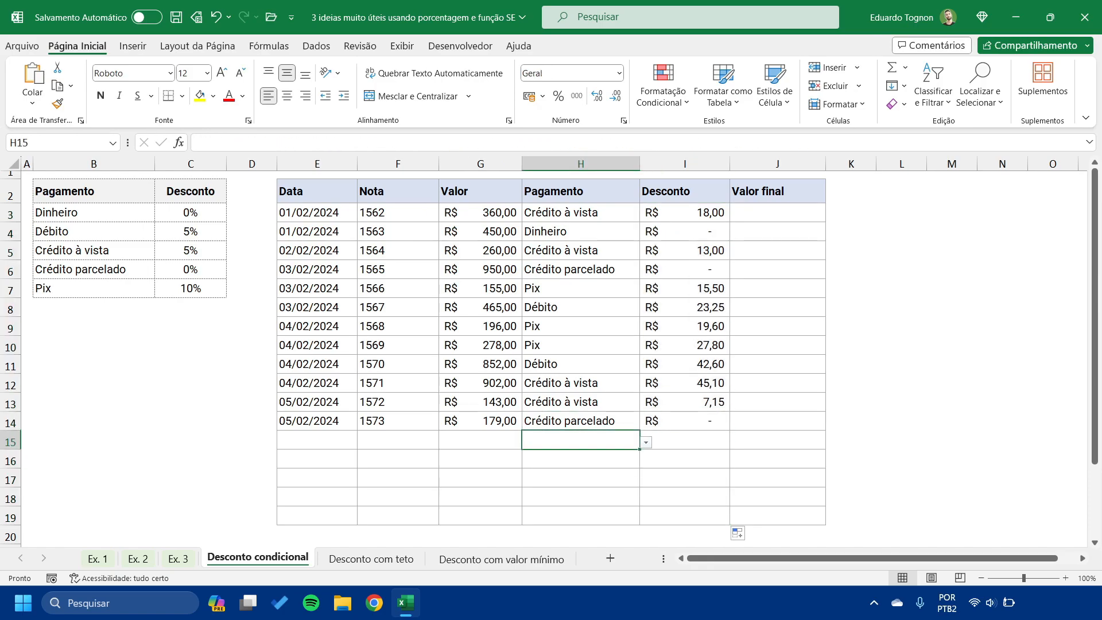
Inspect the discount formulas in the empty rows I15 to I19 and the blank Pagamento cell H15.
{"action": "key", "text": "Right"}
{"action": "key", "text": "Down"}
{"action": "key", "text": "Down"}
{"action": "key", "text": "Down"}
{"action": "key", "text": "Down"}
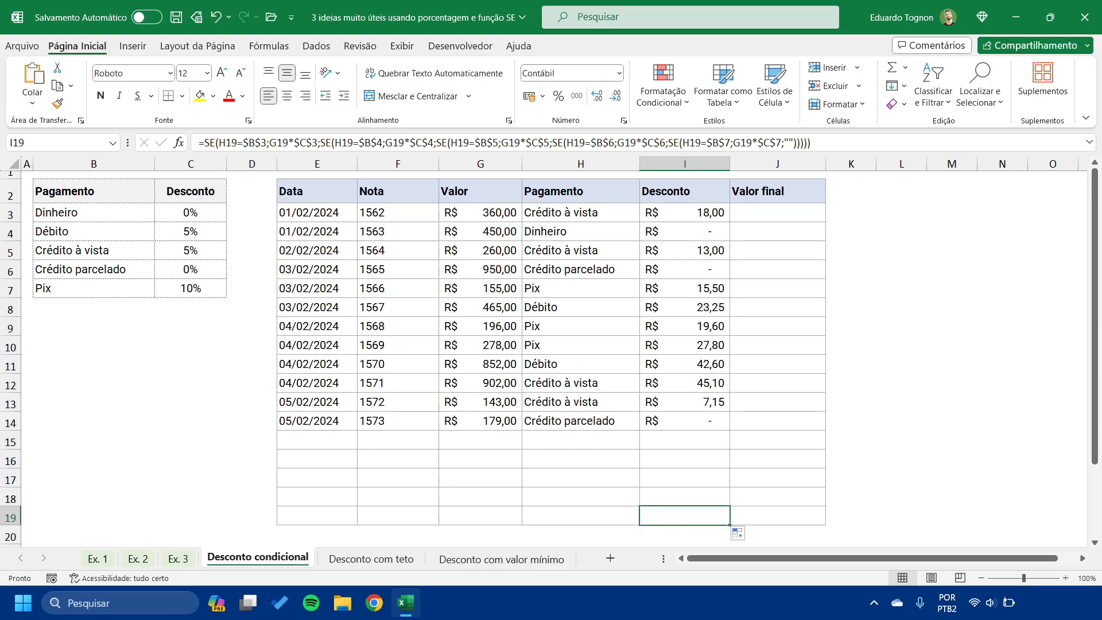
{"action": "key", "text": "Up"}
{"action": "key", "text": "Up"}
{"action": "key", "text": "Up"}
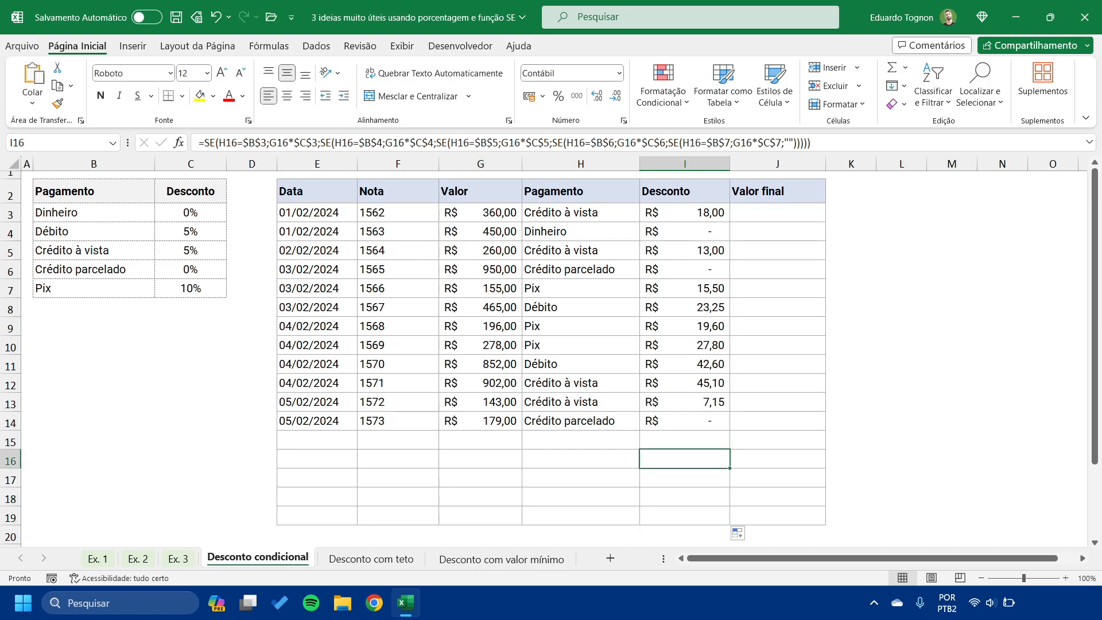
{"action": "key", "text": "Up"}
{"action": "key", "text": "Left"}
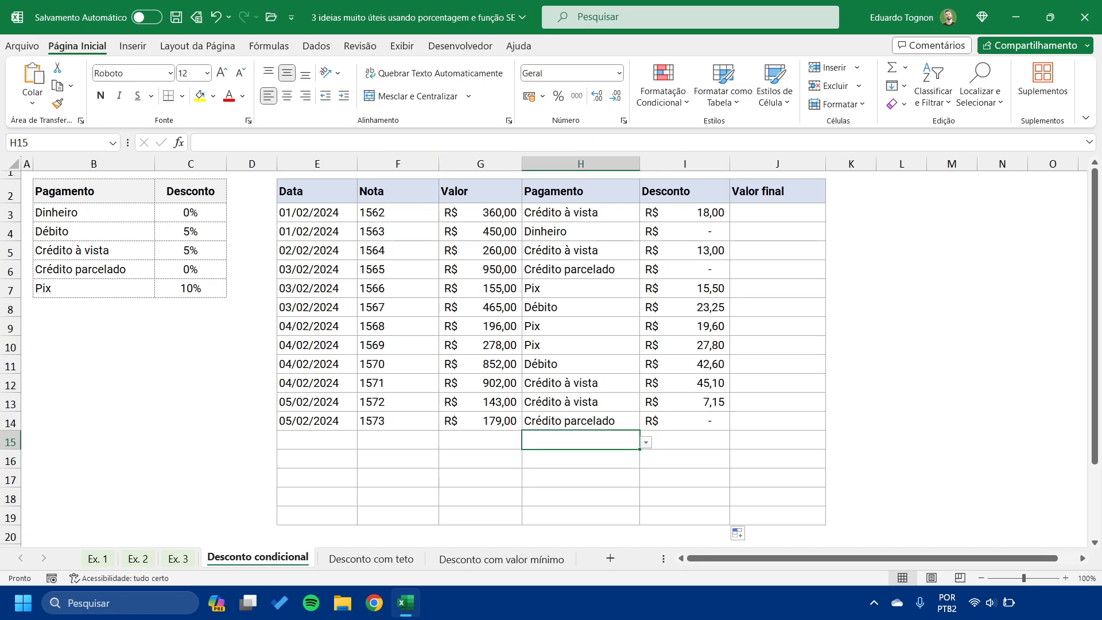
{"action": "left_click", "coordinate": [684, 458]}
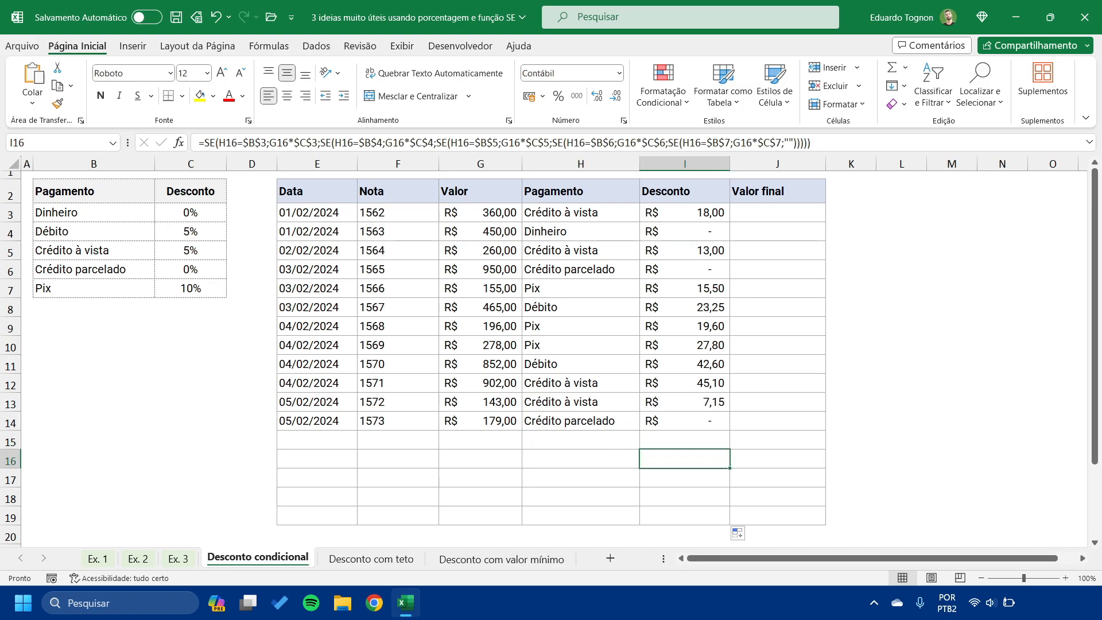
{"action": "key", "text": "Up"}
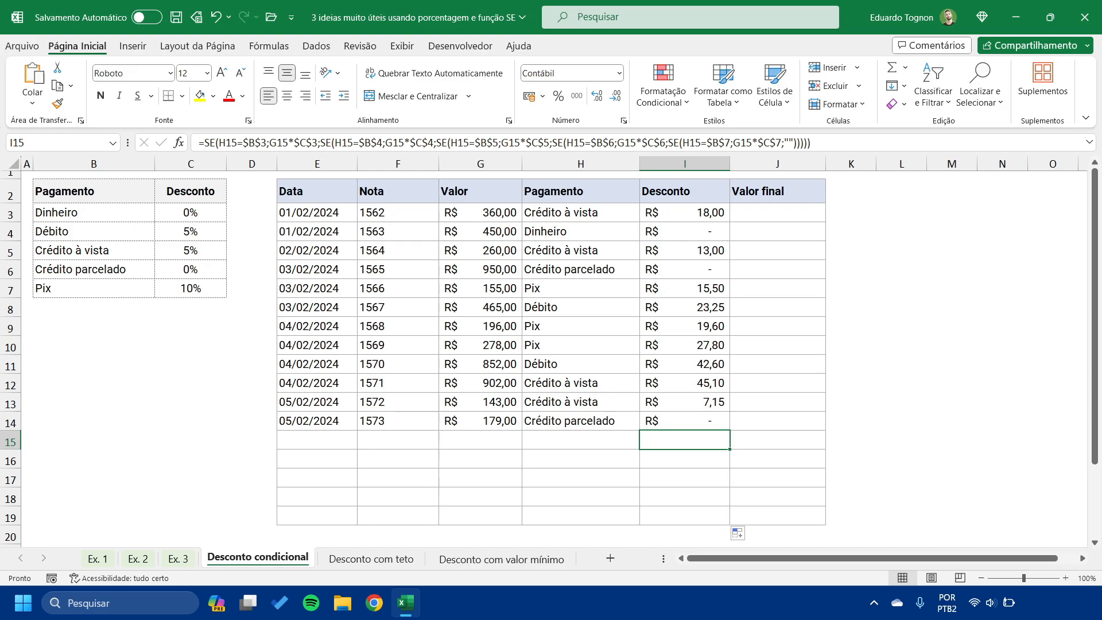
Check the Crédito parcelado discount in I6 against its percentage in C6, and the Dinheiro discount in I4.
{"action": "key", "text": "Left"}
{"action": "key", "text": "Up"}
{"action": "key", "text": "Up"}
{"action": "key", "text": "Up"}
{"action": "key", "text": "Up"}
{"action": "key", "text": "Up"}
{"action": "key", "text": "Up"}
{"action": "key", "text": "Up"}
{"action": "key", "text": "Up"}
{"action": "key", "text": "Up"}
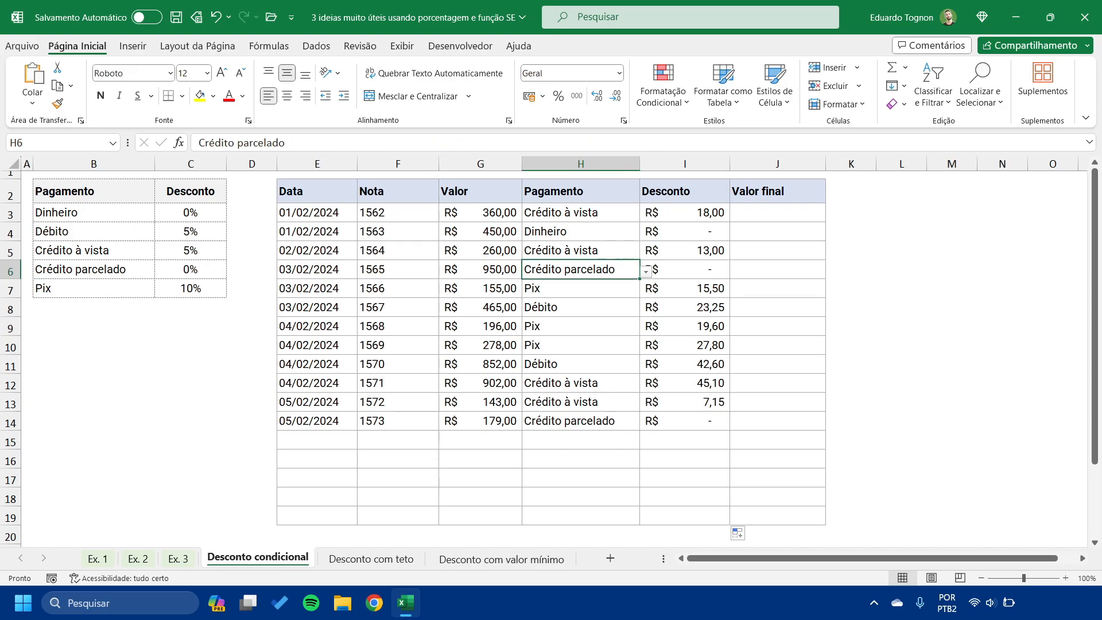
{"action": "key", "text": "Right"}
{"action": "left_click", "coordinate": [94, 269]}
{"action": "left_click", "coordinate": [191, 269]}
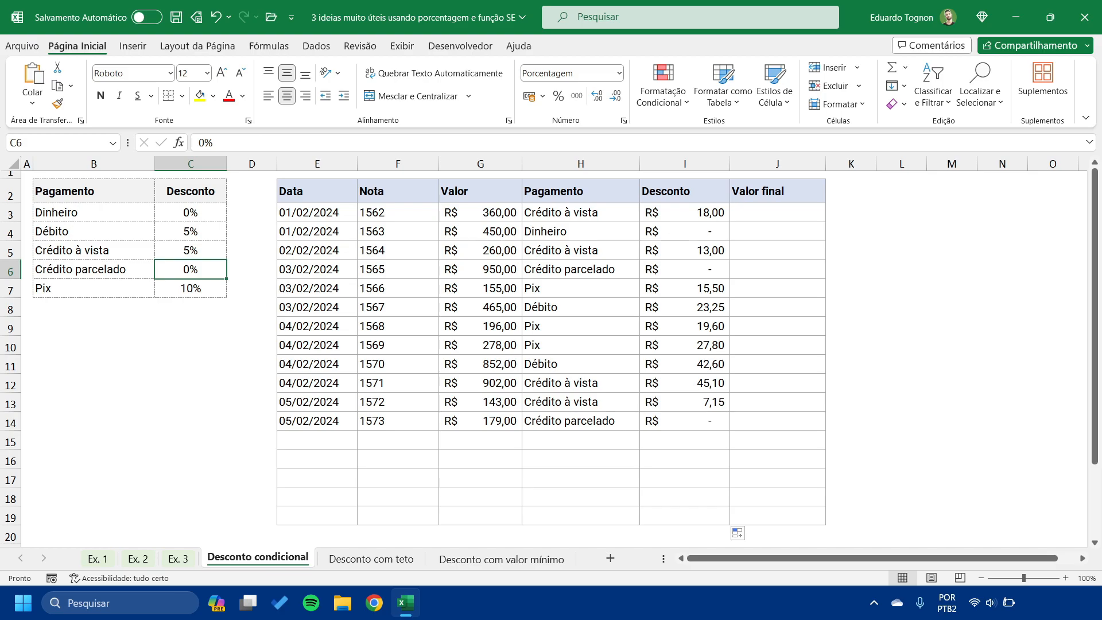
{"action": "left_click", "coordinate": [685, 269]}
{"action": "left_click", "coordinate": [685, 231]}
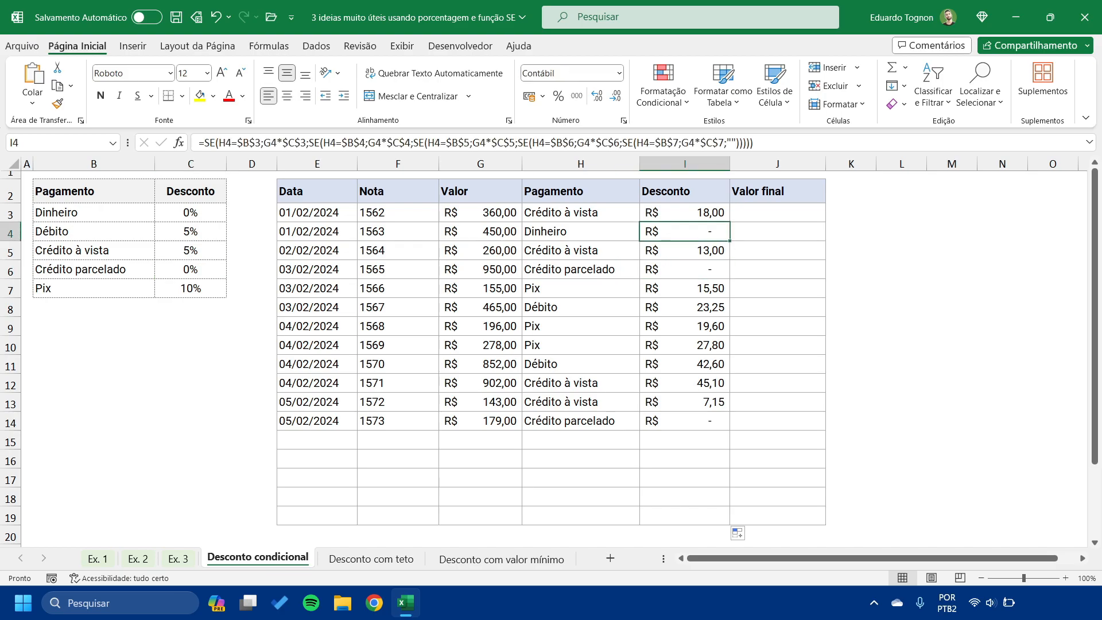
Calculate Valor final in J3 with =G3-I3 and fill the formula down through J19.
{"action": "key", "text": "Right"}
{"action": "key", "text": "Up"}
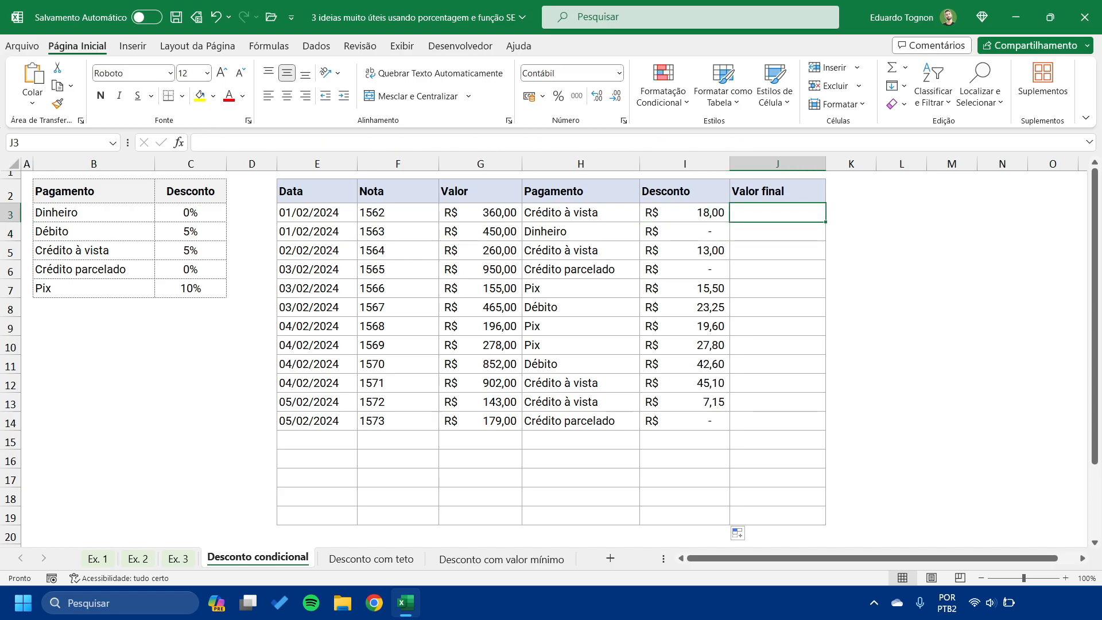
{"action": "type", "text": "="}
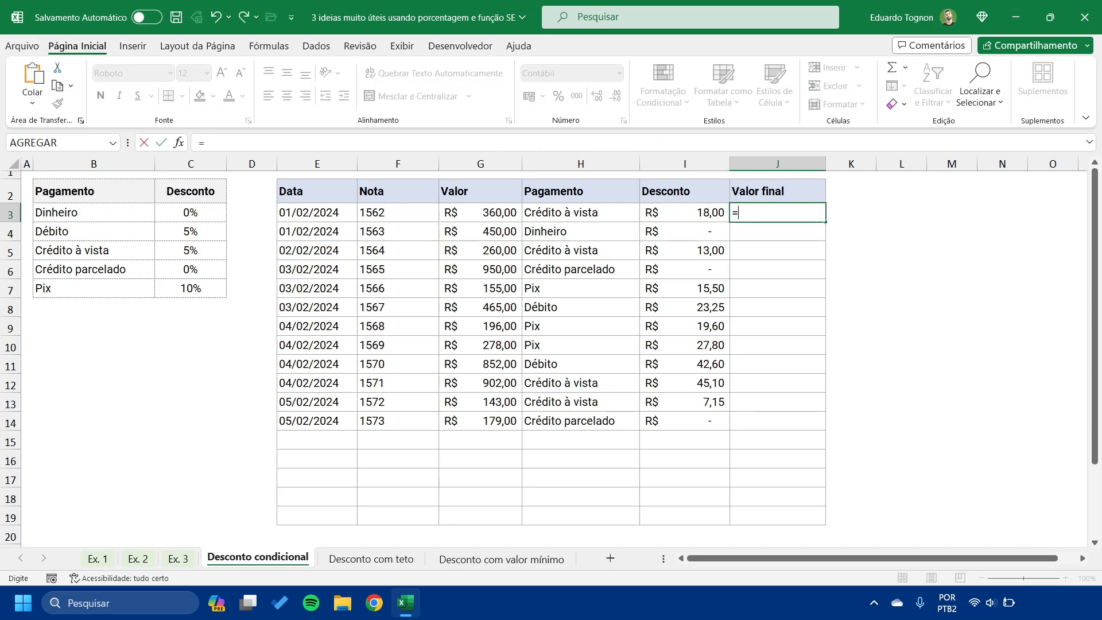
{"action": "key", "text": "Left"}
{"action": "key", "text": "Left"}
{"action": "key", "text": "Left"}
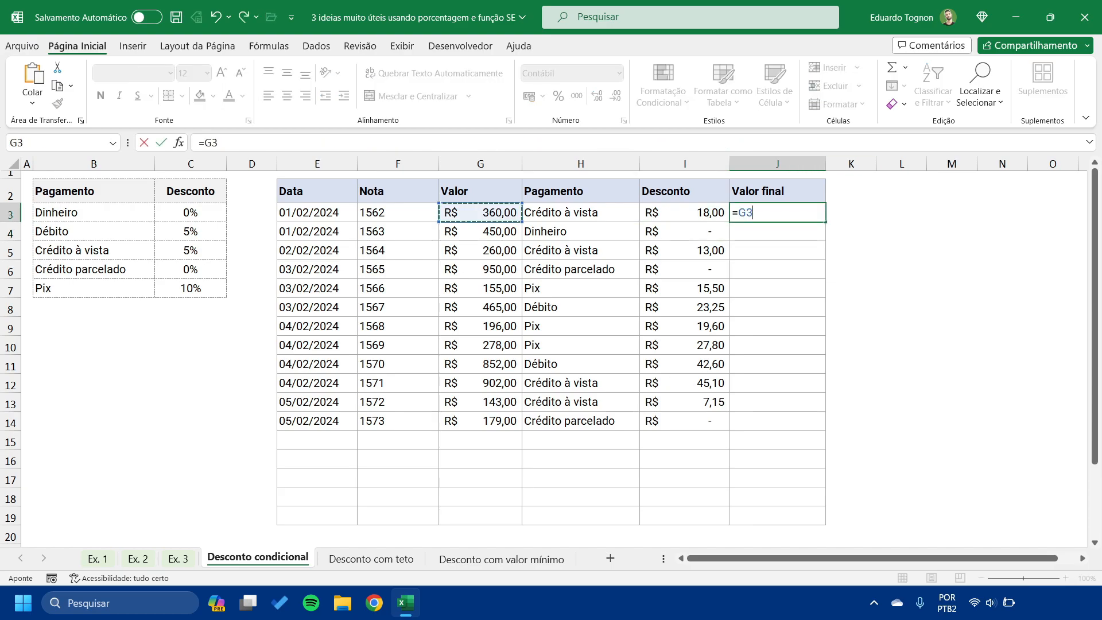
{"action": "type", "text": "-"}
{"action": "key", "text": "Left"}
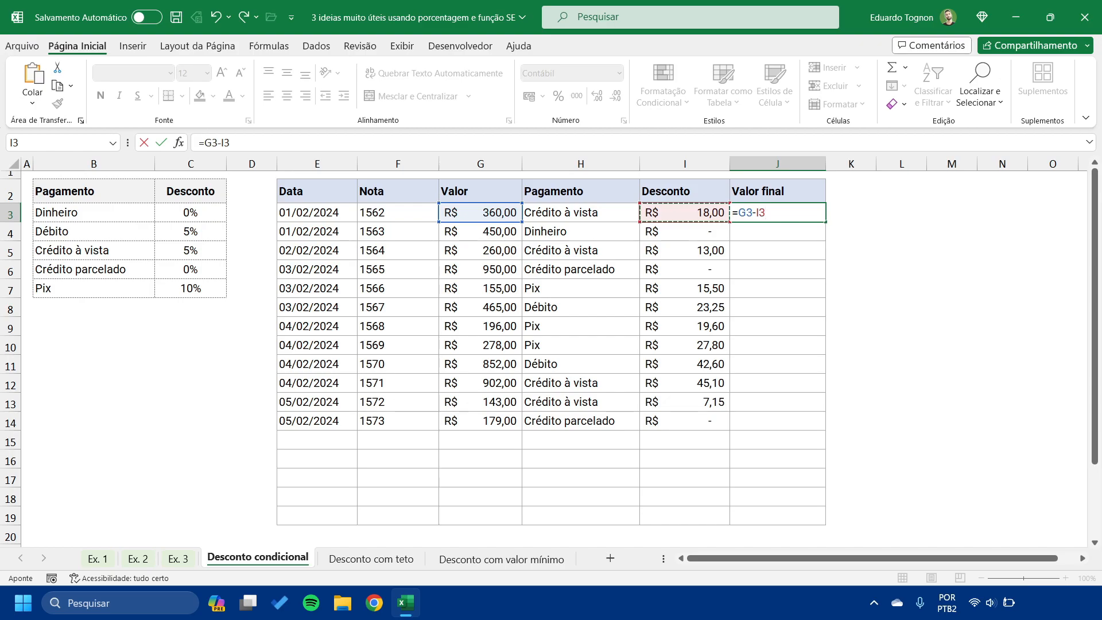
{"action": "key", "text": "Return"}
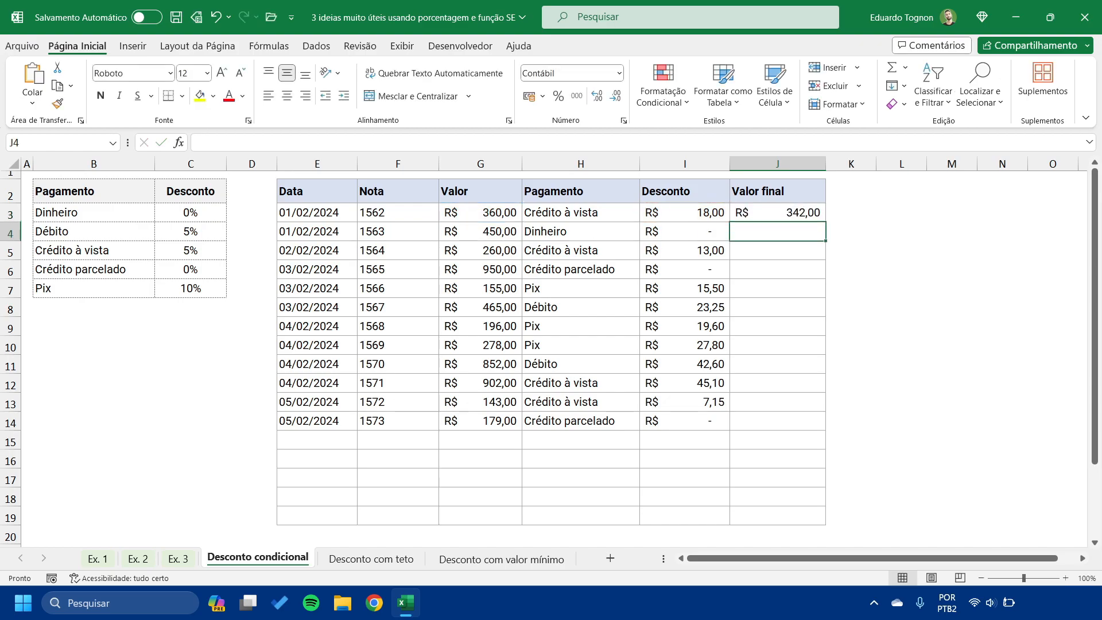
{"action": "key", "text": "Up"}
{"action": "left_click_drag", "start_coordinate": [825, 222], "coordinate": [825, 518]}
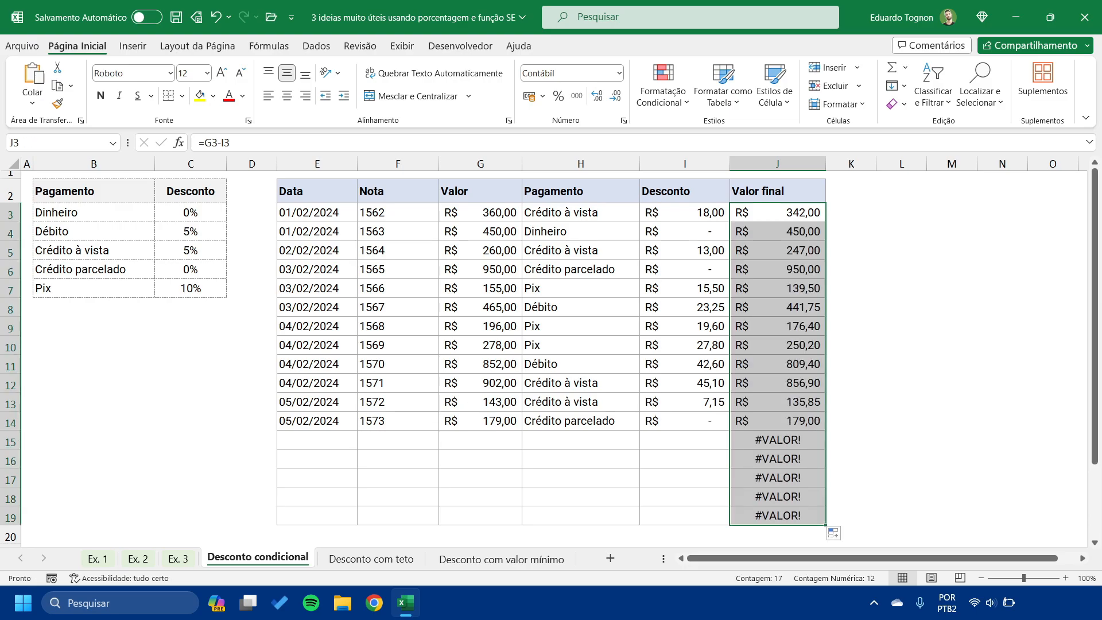
Examine the errors in J15 to J19 by comparing the Valor final formula with cells G15, H15 and I15.
{"action": "left_click", "coordinate": [778, 440]}
{"action": "key", "text": "Down"}
{"action": "key", "text": "Down"}
{"action": "key", "text": "Down"}
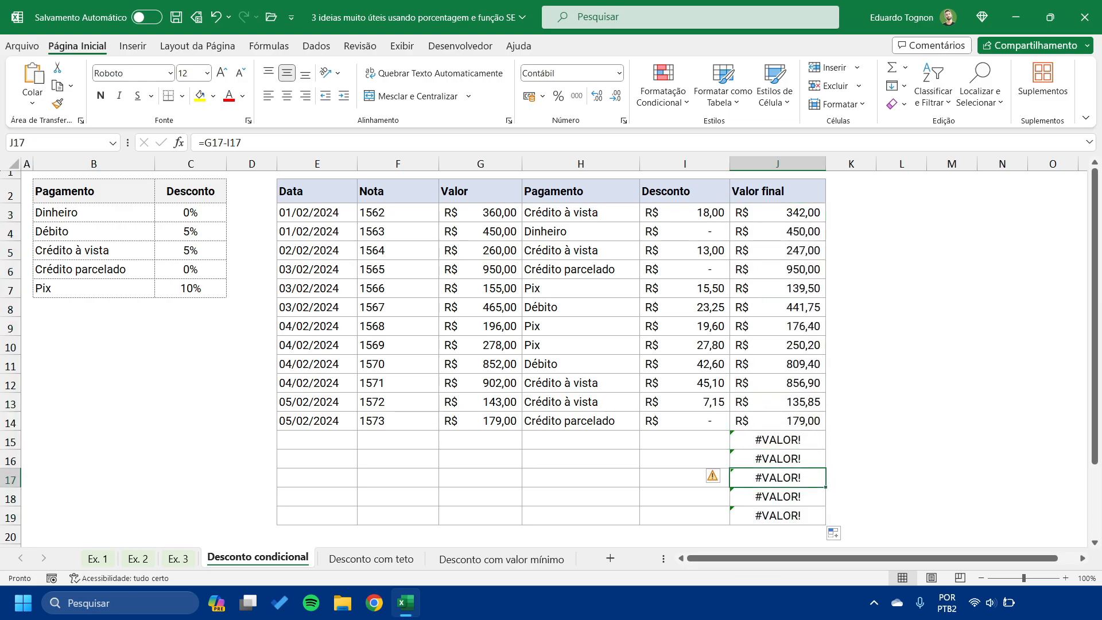
{"action": "key", "text": "Down"}
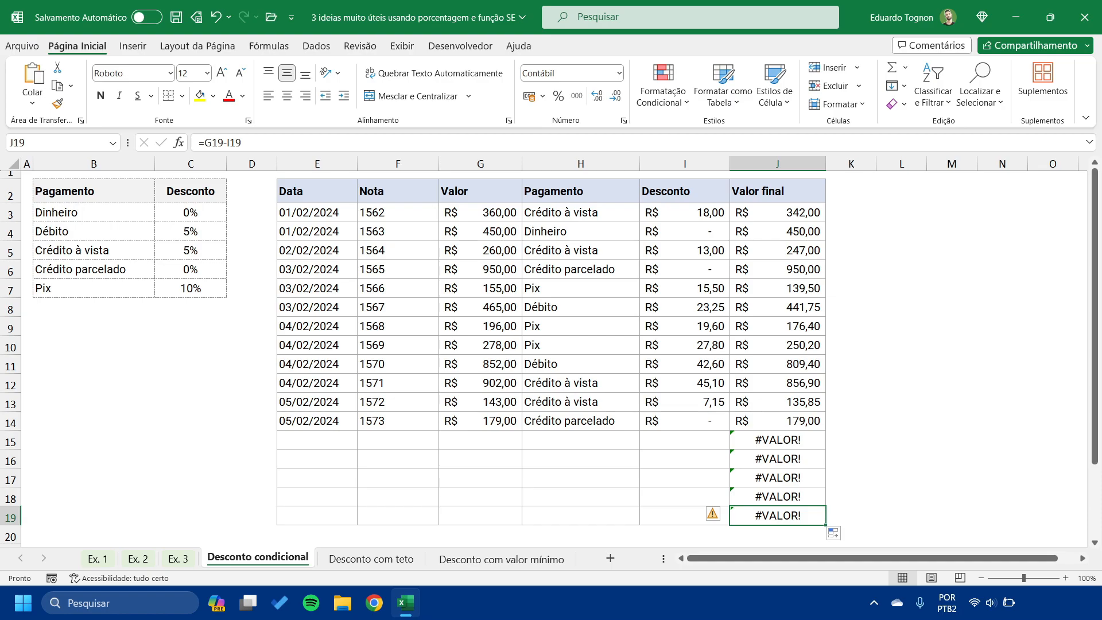
{"action": "left_click", "coordinate": [684, 440]}
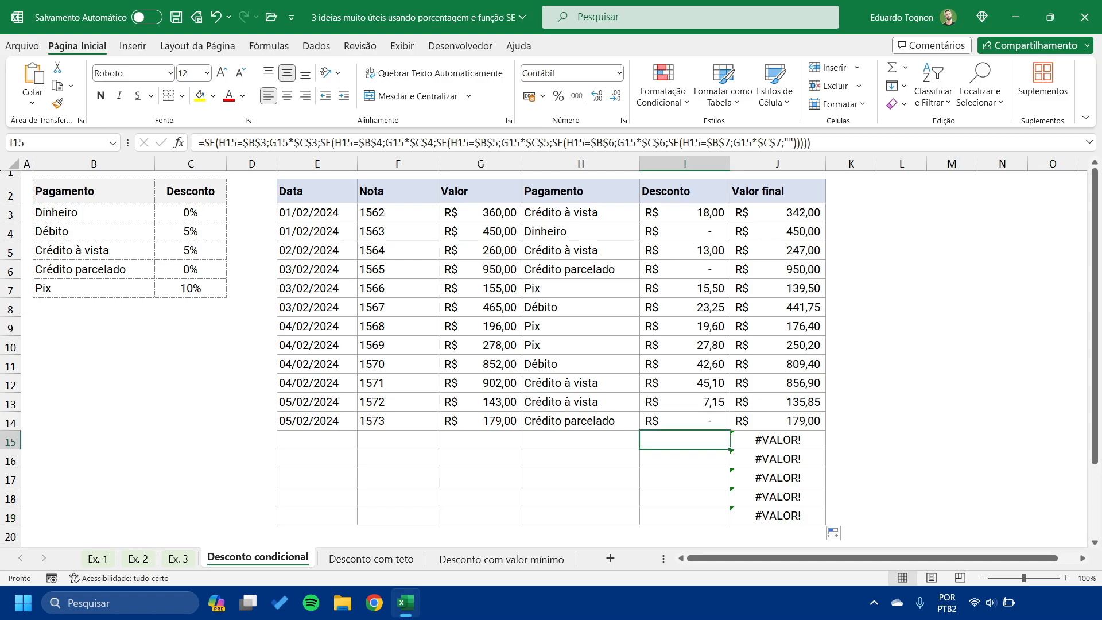
{"action": "left_click", "coordinate": [480, 440]}
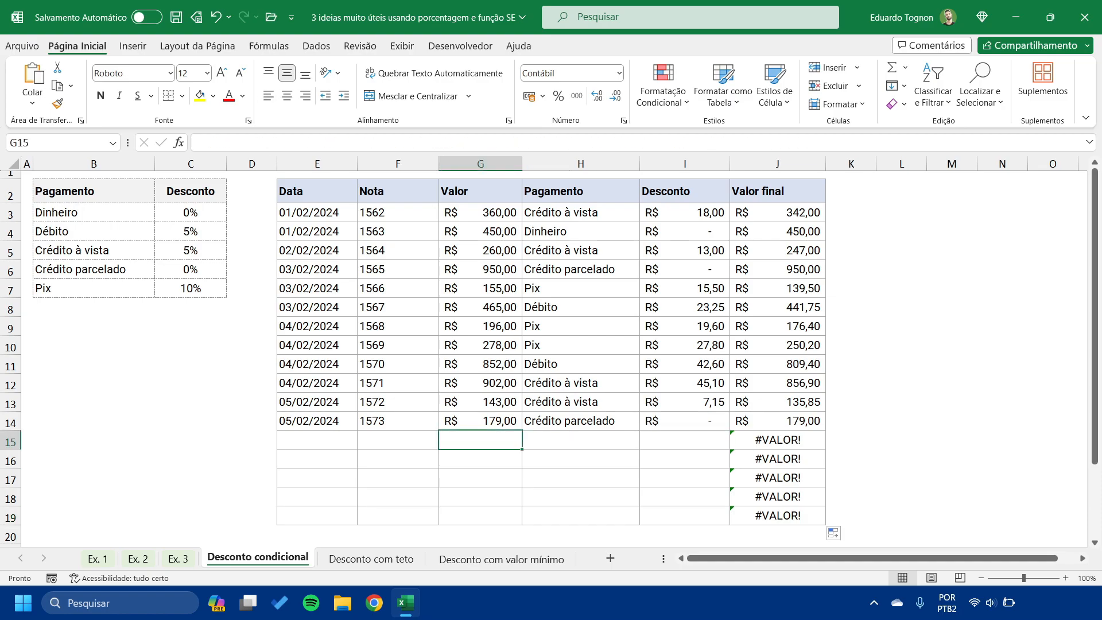
{"action": "left_click", "coordinate": [685, 440]}
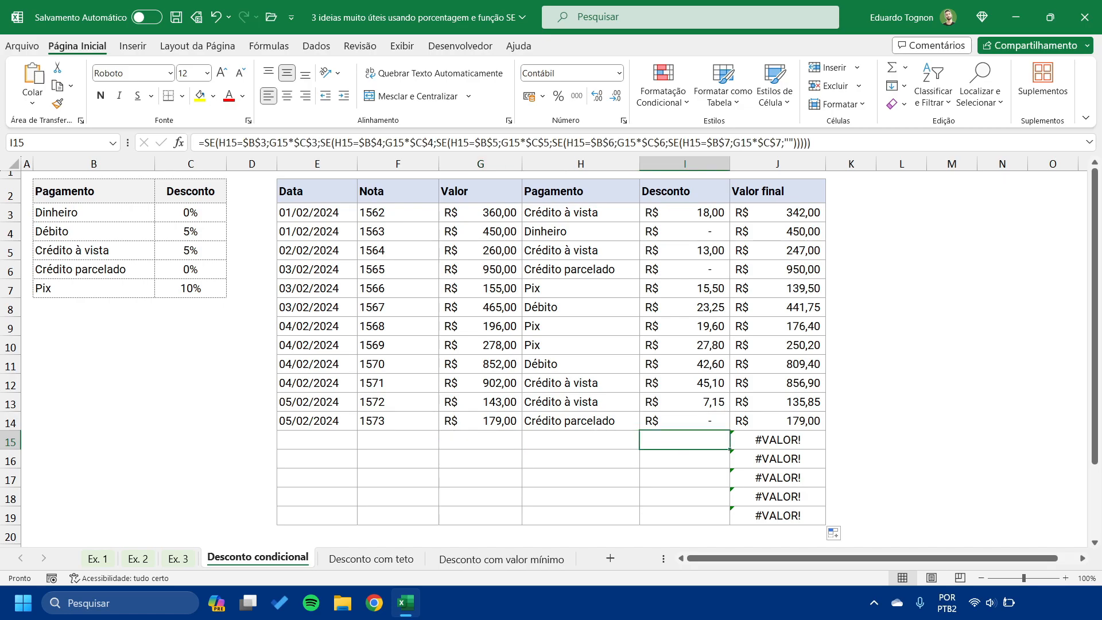
{"action": "left_click", "coordinate": [778, 440]}
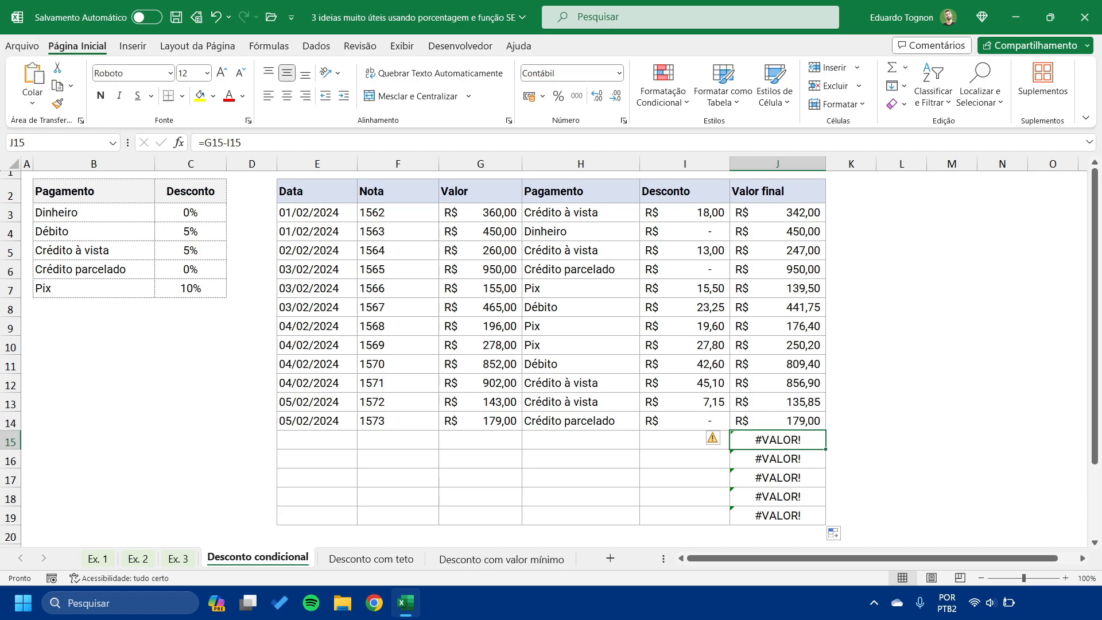
{"action": "left_click", "coordinate": [684, 440]}
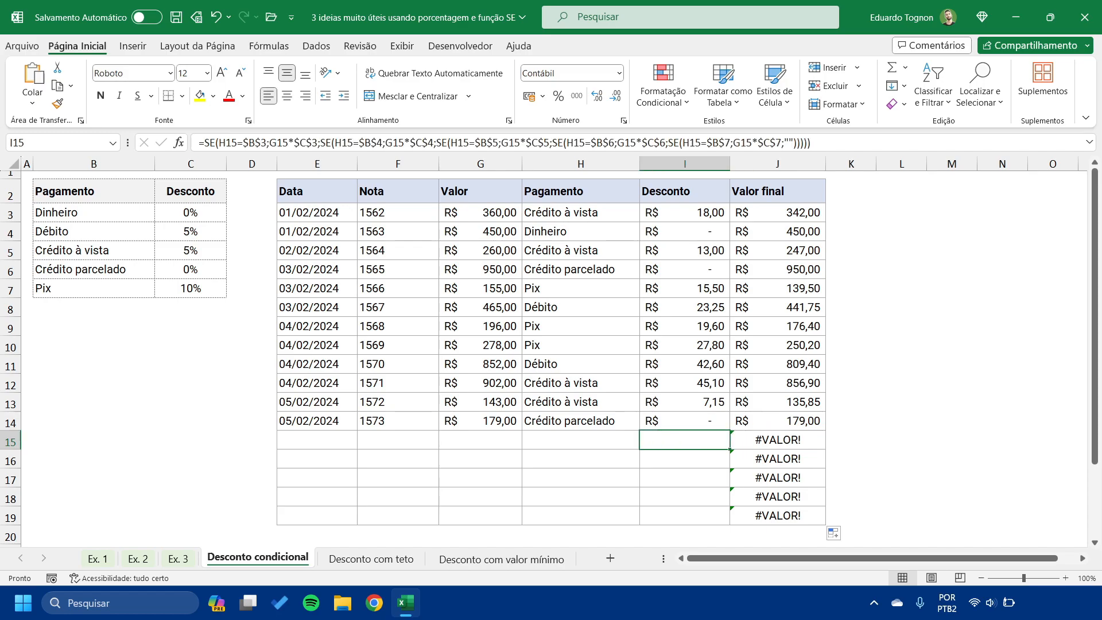
{"action": "left_click", "coordinate": [778, 440]}
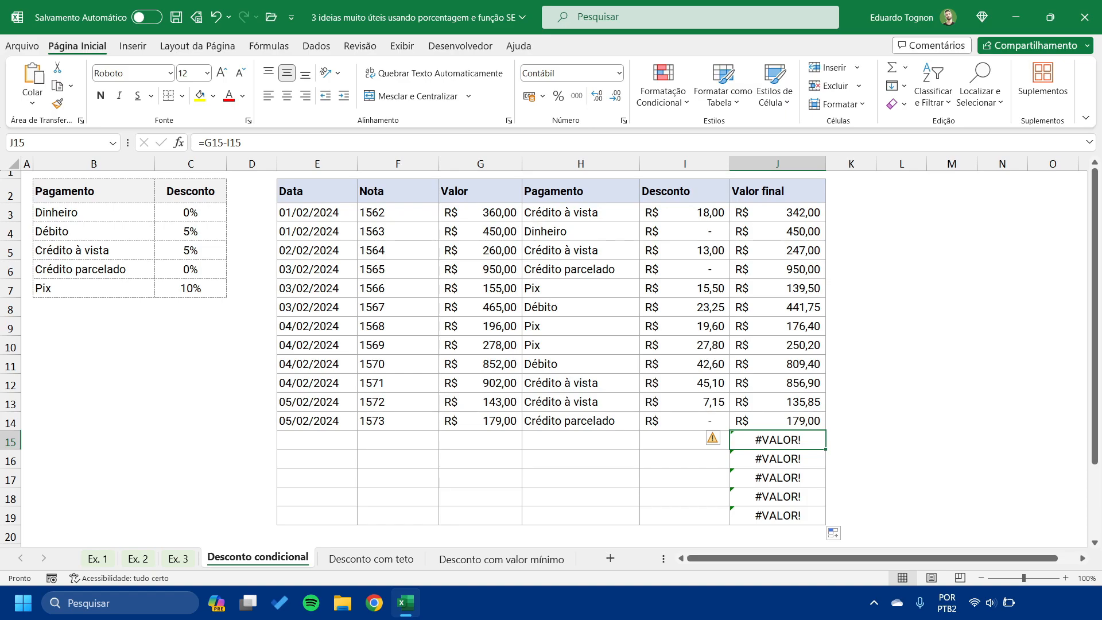
{"action": "left_click", "coordinate": [778, 212]}
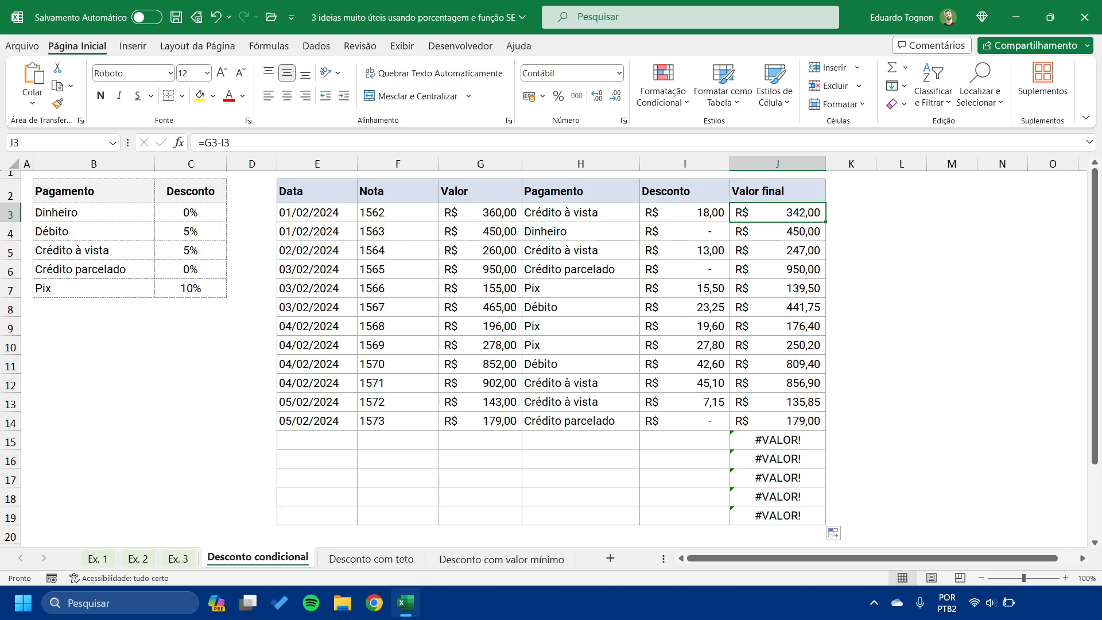
{"action": "left_click", "coordinate": [580, 440]}
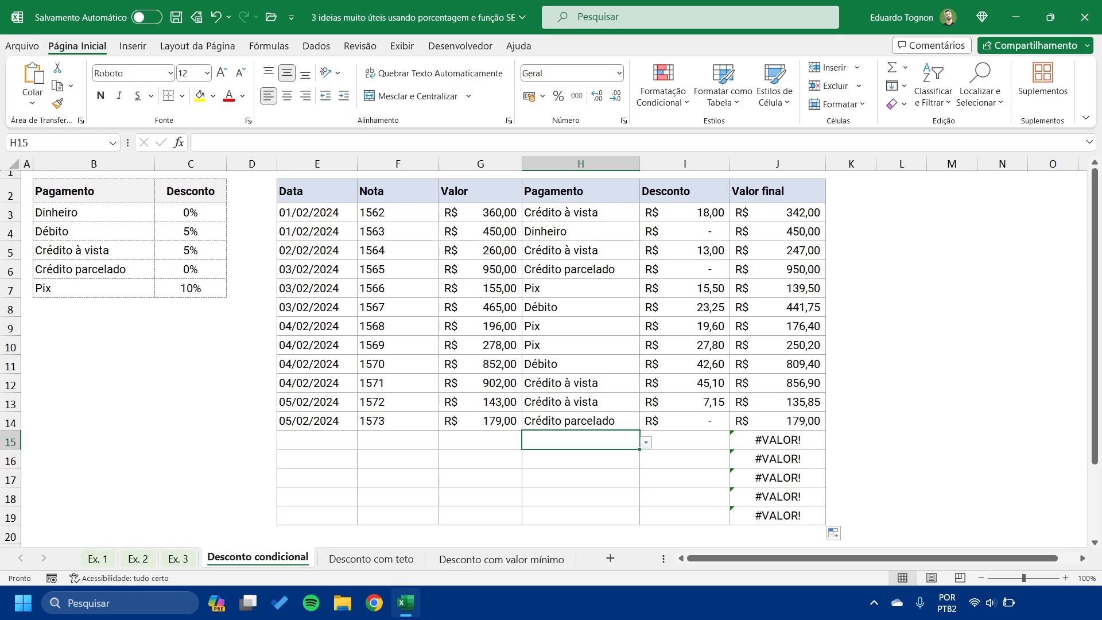
{"action": "left_click", "coordinate": [684, 440]}
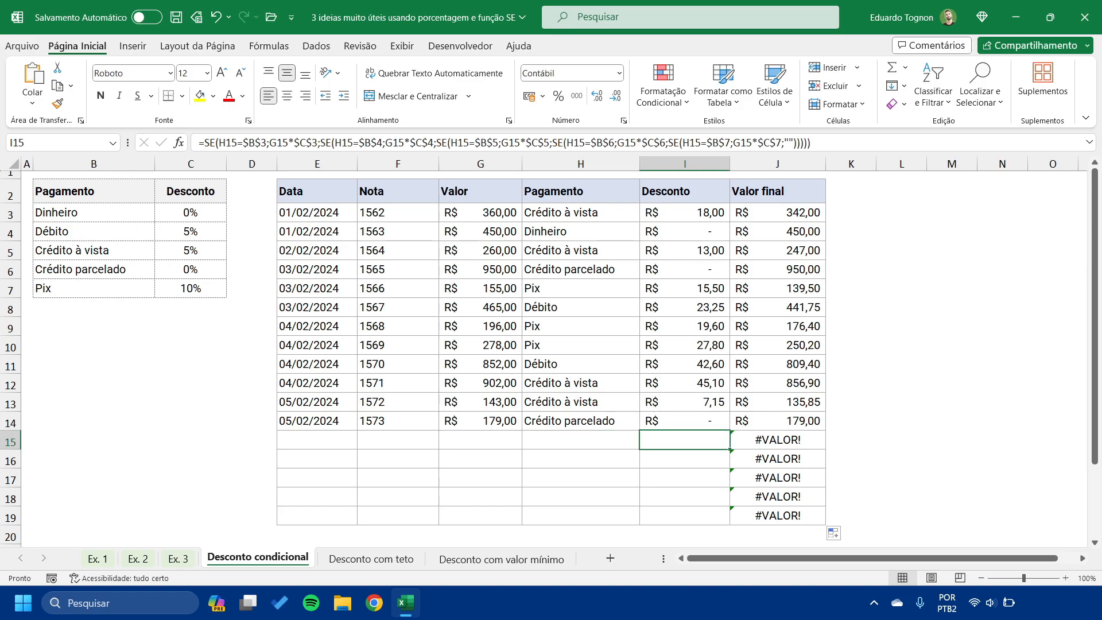
Replace the J3 formula with an SE function that tests I3="" and returns "" when true.
{"action": "left_click", "coordinate": [777, 212]}
{"action": "key", "text": "F2"}
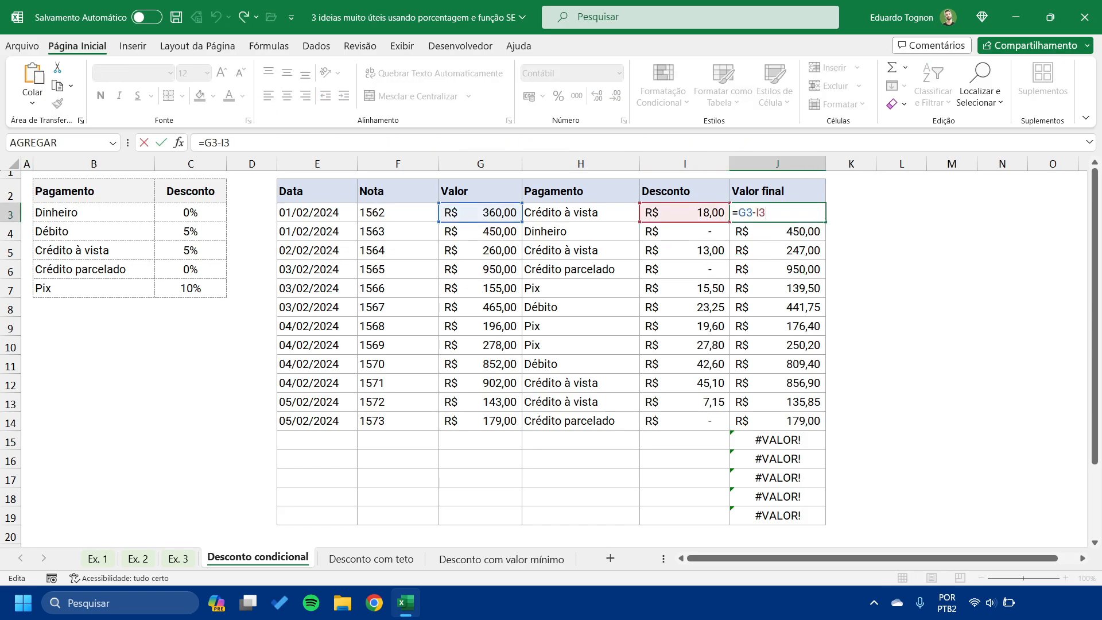
{"action": "key", "text": "BackSpace"}
{"action": "key", "text": "BackSpace"}
{"action": "key", "text": "BackSpace"}
{"action": "key", "text": "BackSpace"}
{"action": "key", "text": "BackSpace"}
{"action": "type", "text": "SE"}
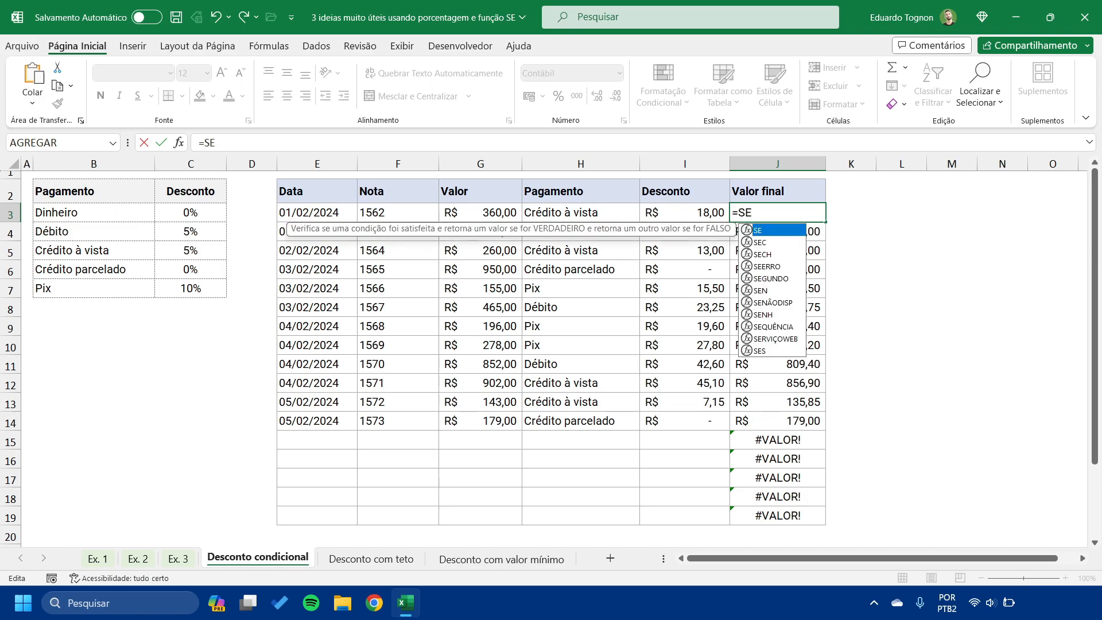
{"action": "type", "text": "("}
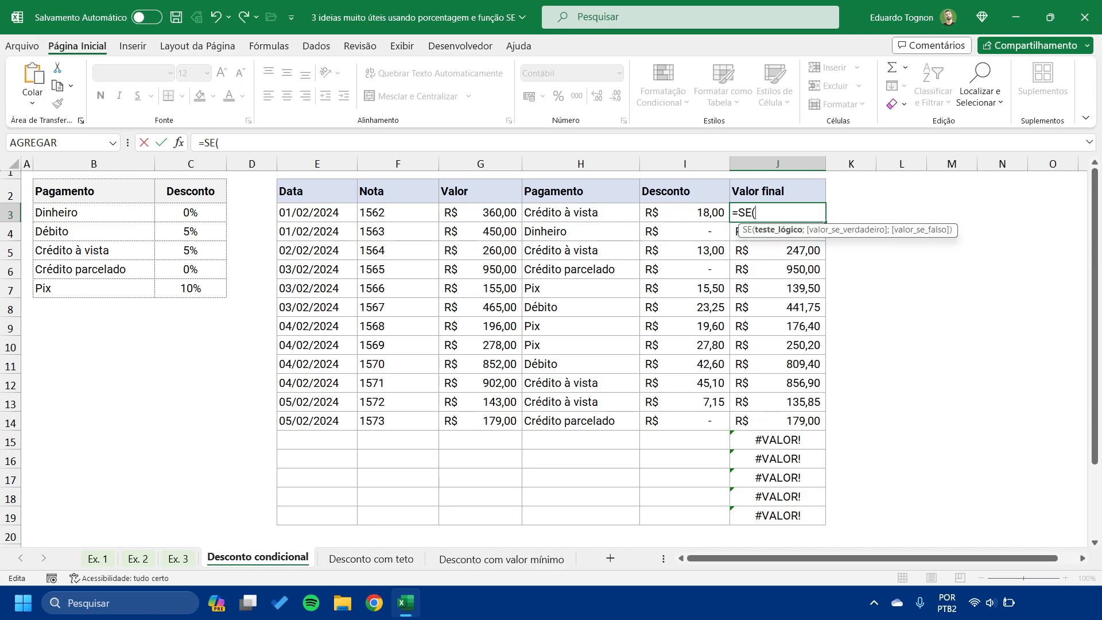
{"action": "key", "text": "F2"}
{"action": "key", "text": "Left"}
{"action": "type", "text": "=\"\""}
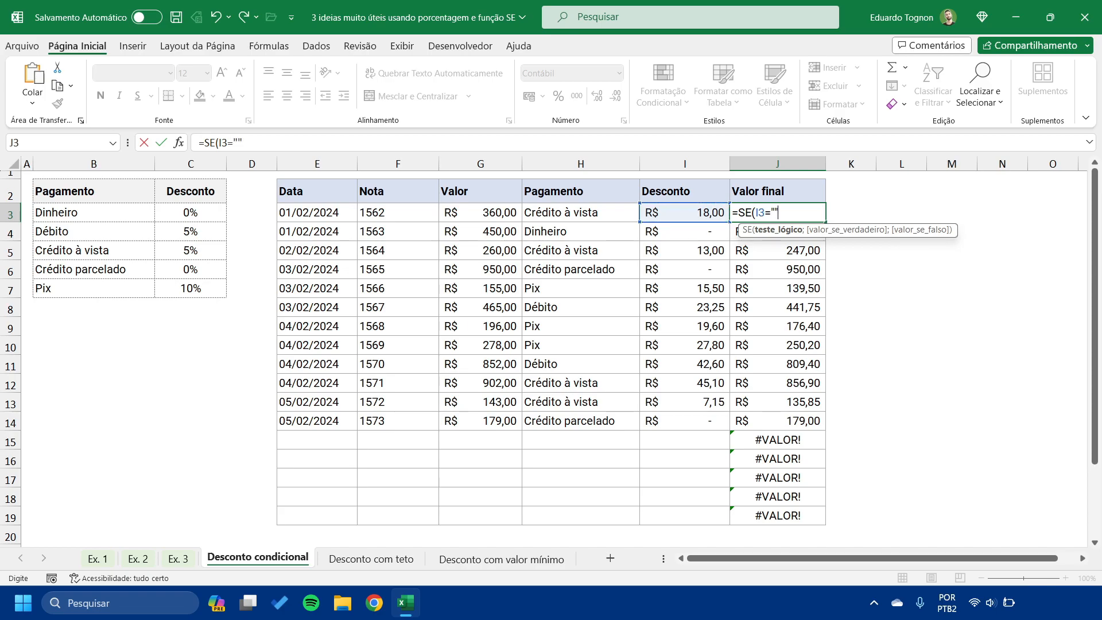
{"action": "type", "text": ";"}
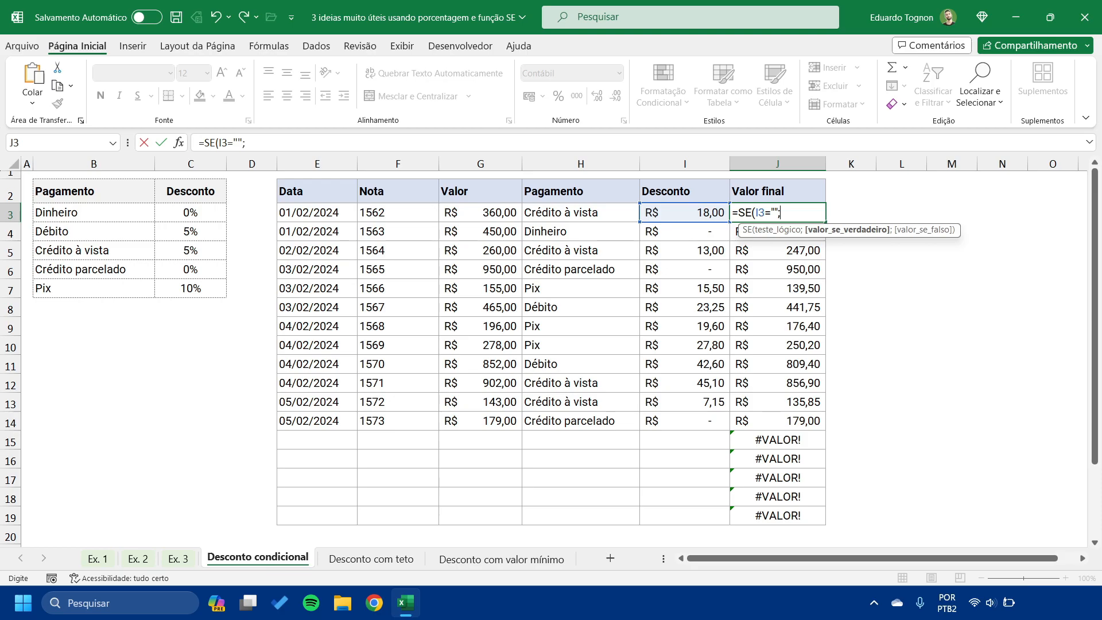
{"action": "type", "text": "\"\";"}
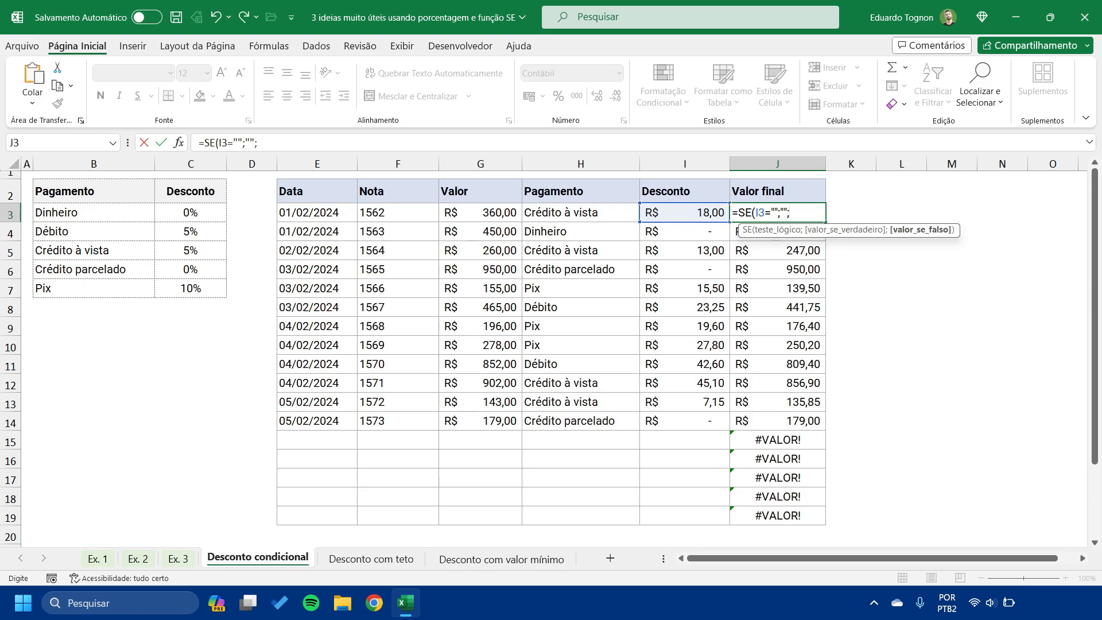
{"action": "type", "text": "SE"}
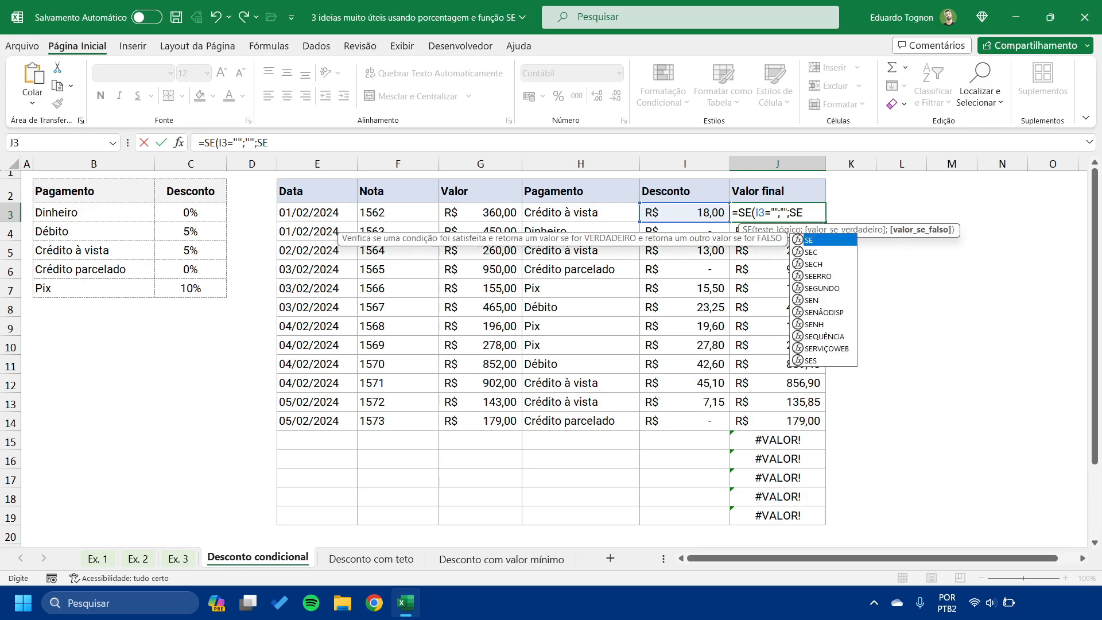
{"action": "key", "text": "BackSpace"}
{"action": "key", "text": "BackSpace"}
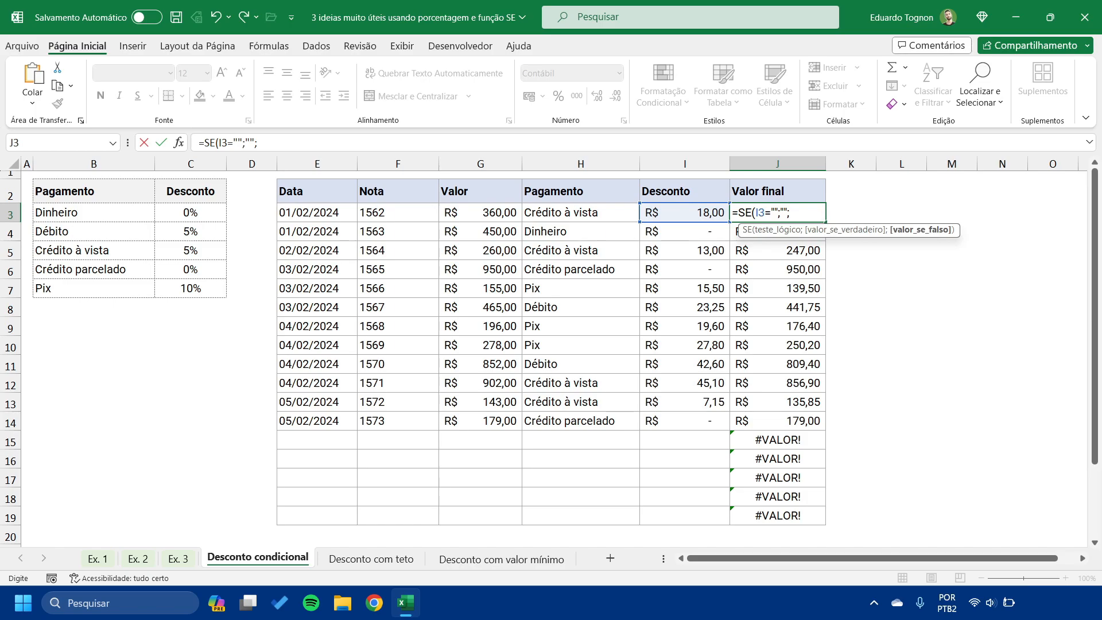
Complete the SE formula in J3 with G3-I3 as the value if false.
{"action": "key", "text": "Left"}
{"action": "key", "text": "Left"}
{"action": "key", "text": "Left"}
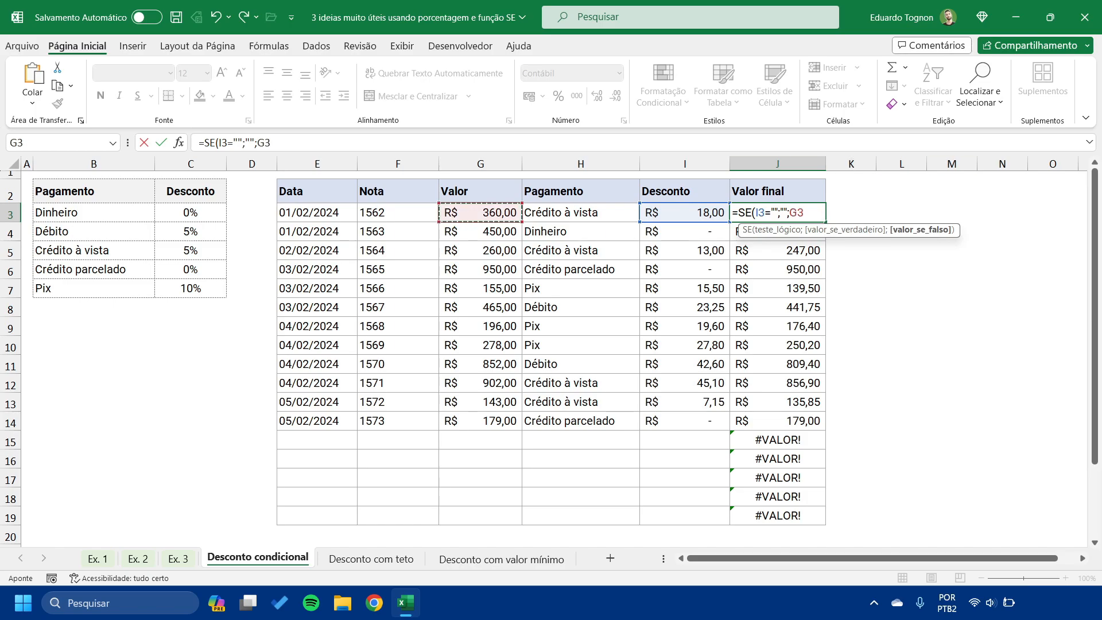
{"action": "type", "text": "-"}
{"action": "key", "text": "Left"}
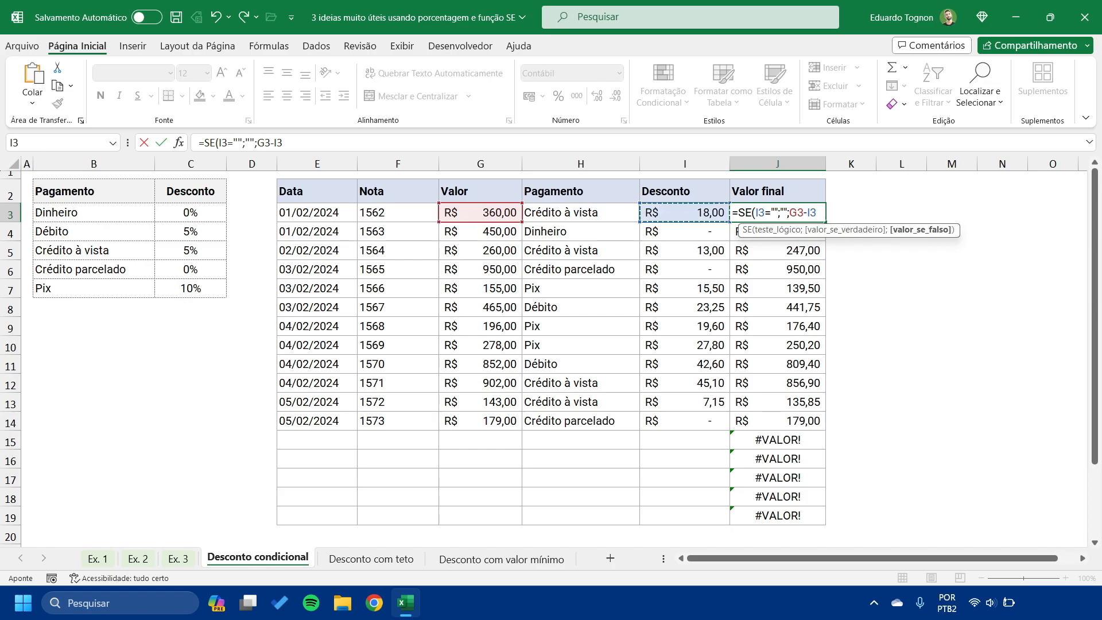
{"action": "type", "text": ")"}
{"action": "key", "text": "Return"}
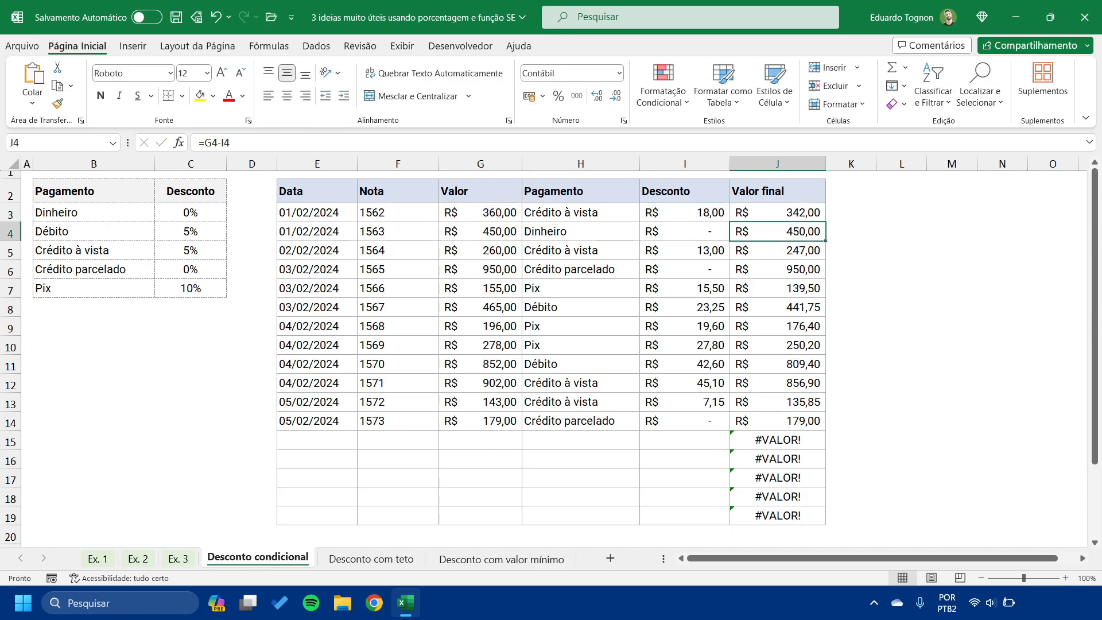
Fill the J3 SE formula down through J19 and check the formulas in the empty rows J15 and J17.
{"action": "key", "text": "Up"}
{"action": "key", "text": "shift+Down"}
{"action": "key", "text": "shift+Down"}
{"action": "key", "text": "shift+Down"}
{"action": "key", "text": "shift+Down"}
{"action": "key", "text": "shift+Down"}
{"action": "key", "text": "shift+Down"}
{"action": "key", "text": "shift+Down"}
{"action": "key", "text": "shift+Down"}
{"action": "key", "text": "shift+Down"}
{"action": "key", "text": "shift+Down"}
{"action": "key", "text": "shift+Down"}
{"action": "key", "text": "shift+Down"}
{"action": "key", "text": "shift+Down"}
{"action": "key", "text": "shift+Down"}
{"action": "key", "text": "shift+Down"}
{"action": "key", "text": "shift+Down"}
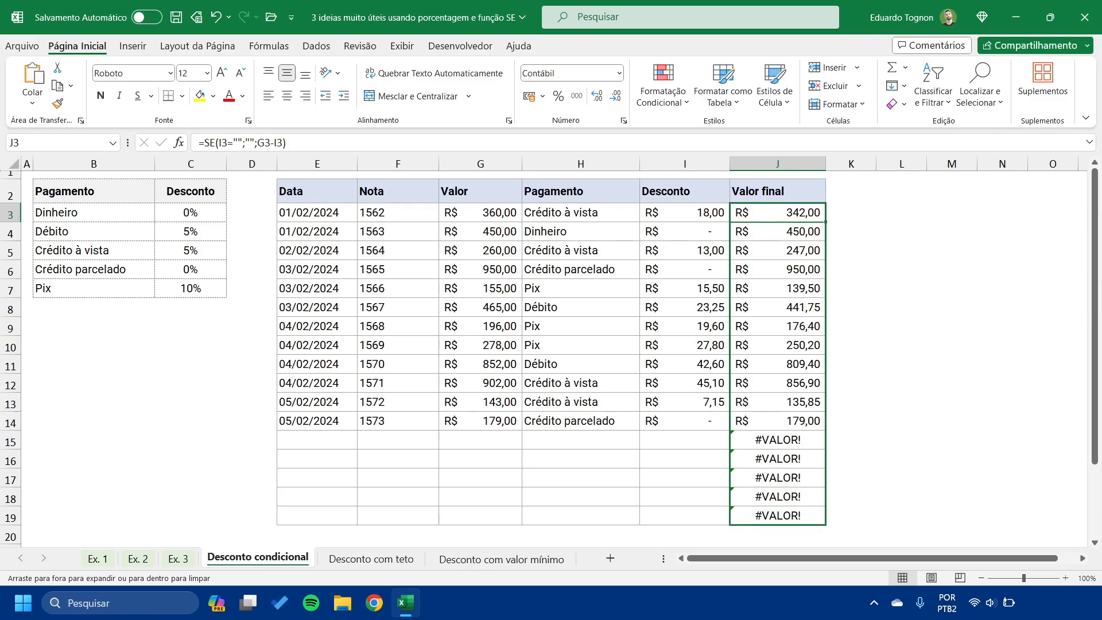
{"action": "key", "text": "ctrl+d"}
{"action": "left_click", "coordinate": [777, 440]}
{"action": "left_click", "coordinate": [777, 478]}
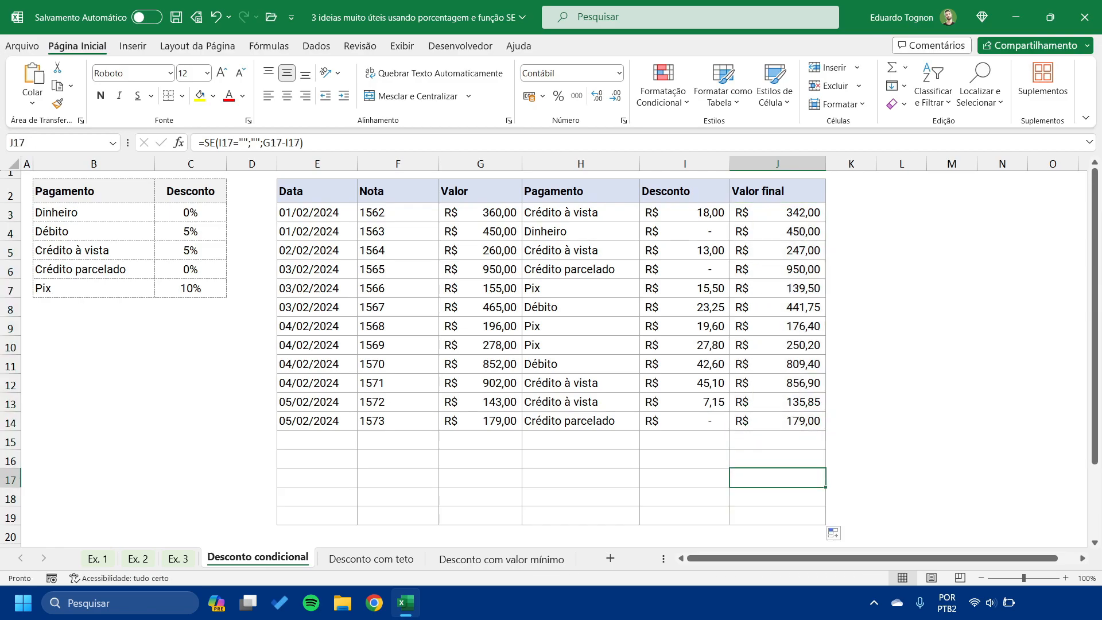
{"action": "left_click", "coordinate": [685, 440]}
{"action": "left_click", "coordinate": [777, 440]}
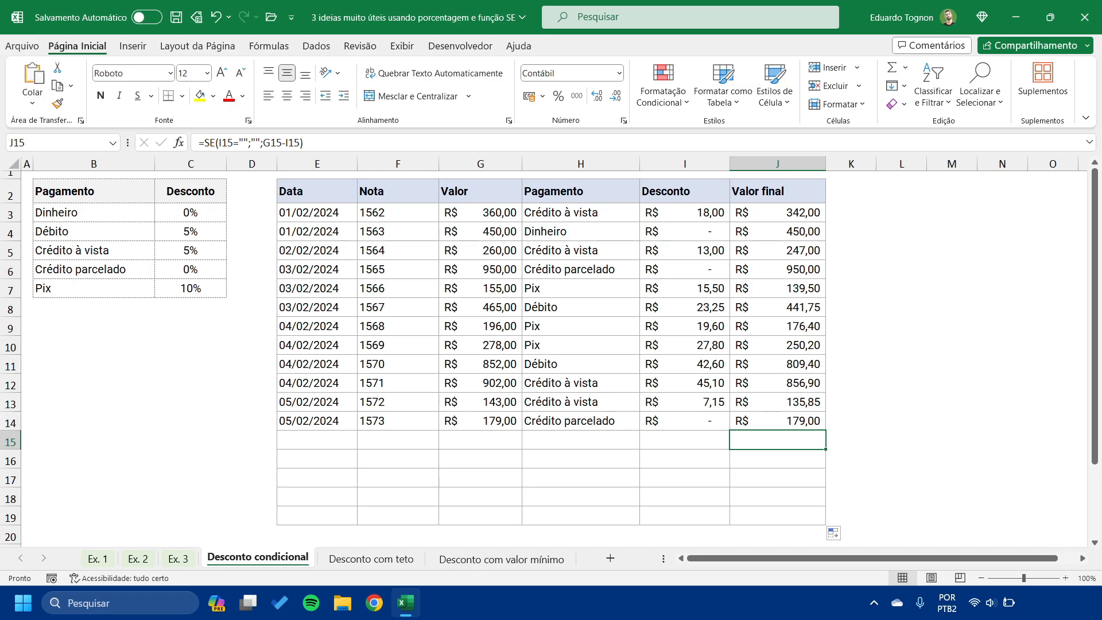
Look over the Desconto com valor mínimo and Desconto com teto sheets, then return to Desconto condicional.
{"action": "key", "text": "ctrl+Page_Down"}
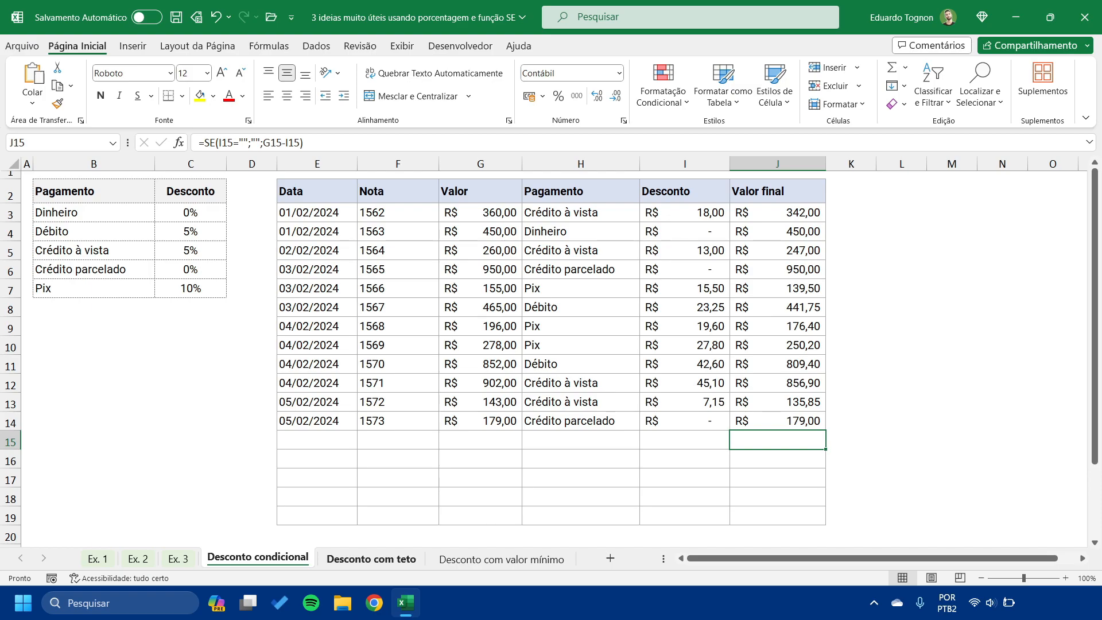
{"action": "key", "text": "ctrl+Page_Down"}
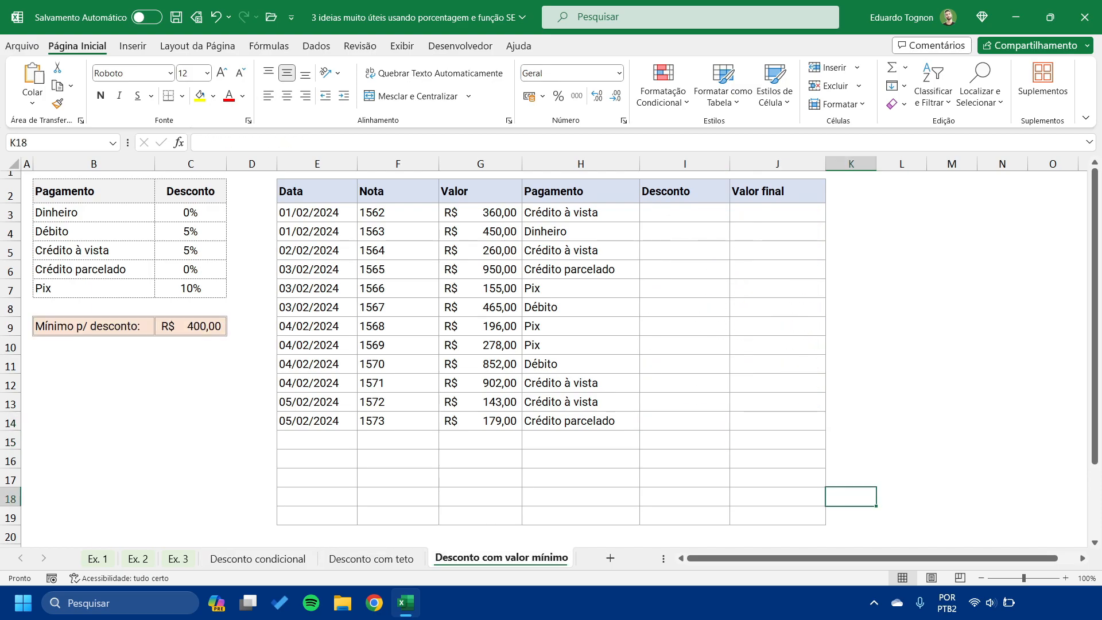
{"action": "key", "text": "ctrl+Page_Up"}
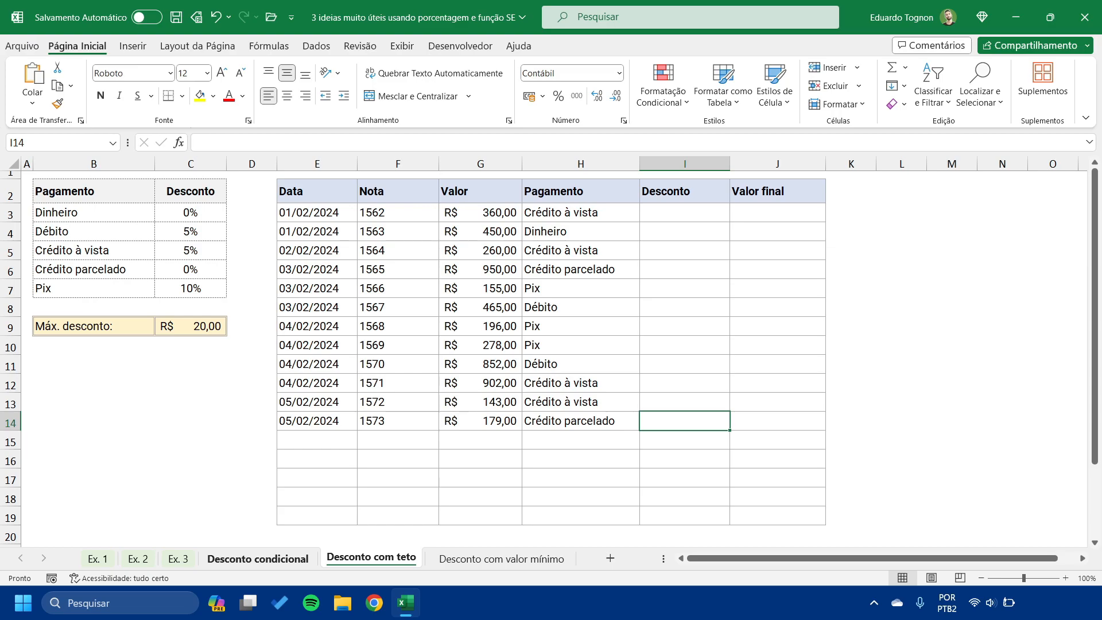
{"action": "key", "text": "ctrl+Page_Up"}
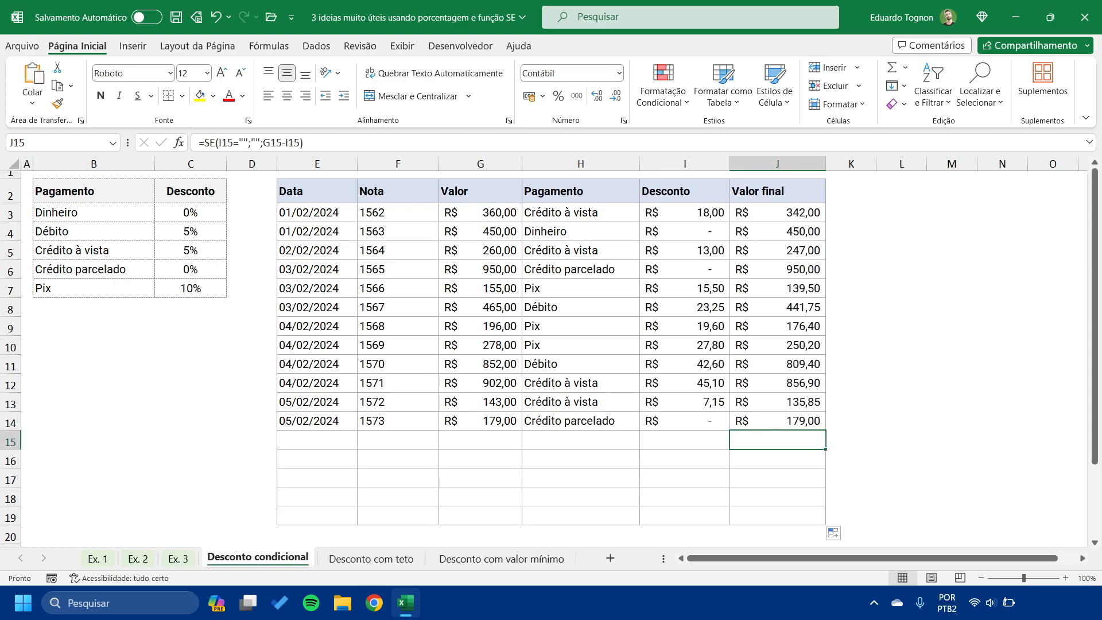
Copy the full text of the nested SE discount formula in I3 of Desconto condicional, leaving the cell as it is.
{"action": "left_click", "coordinate": [685, 213]}
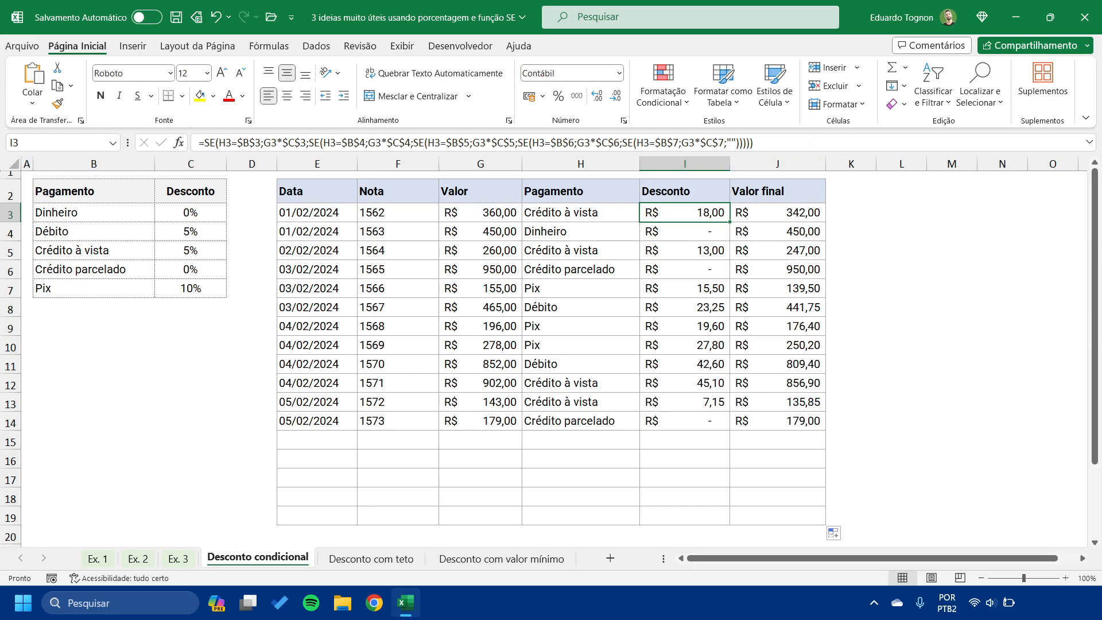
{"action": "left_click_drag", "start_coordinate": [754, 143], "coordinate": [198, 142]}
{"action": "key", "text": "ctrl+c"}
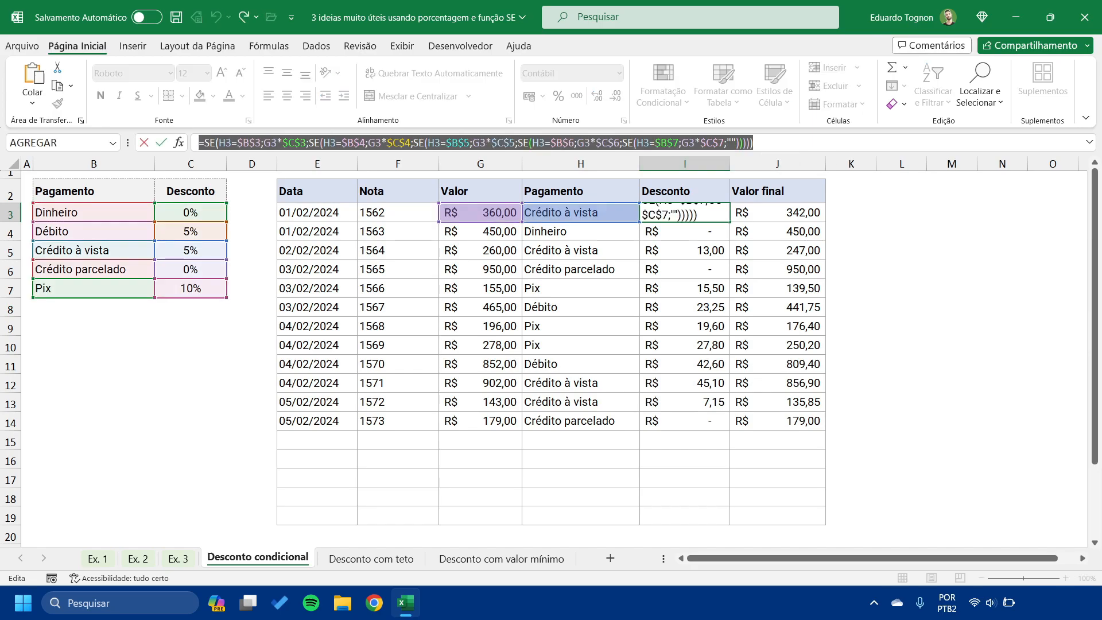
{"action": "right_click", "coordinate": [247, 144]}
{"action": "key", "text": "Escape"}
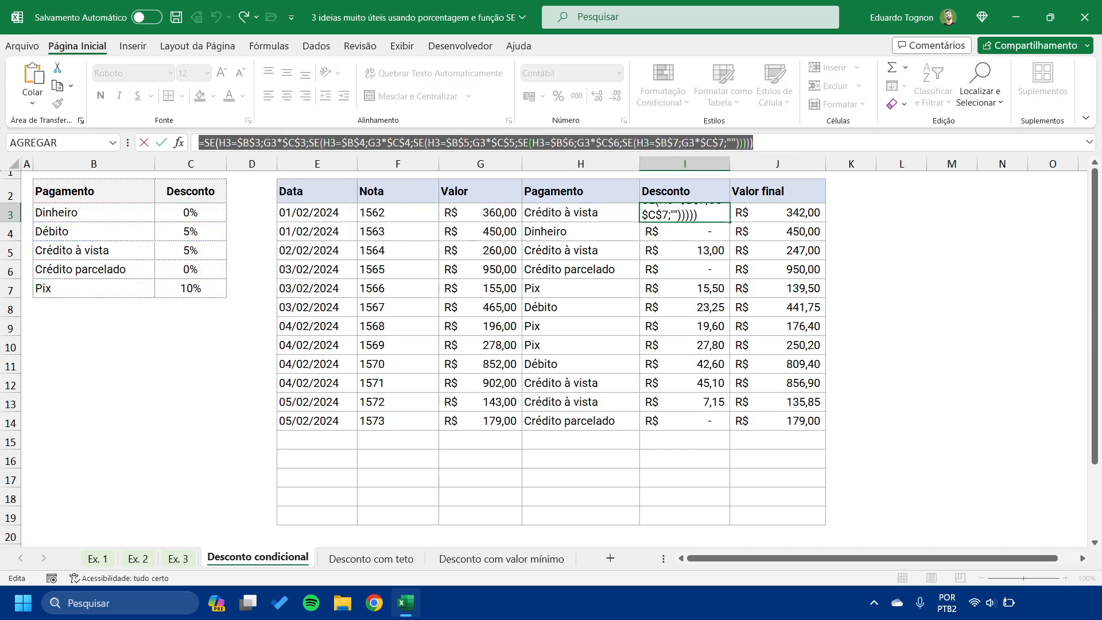
{"action": "key", "text": "Escape"}
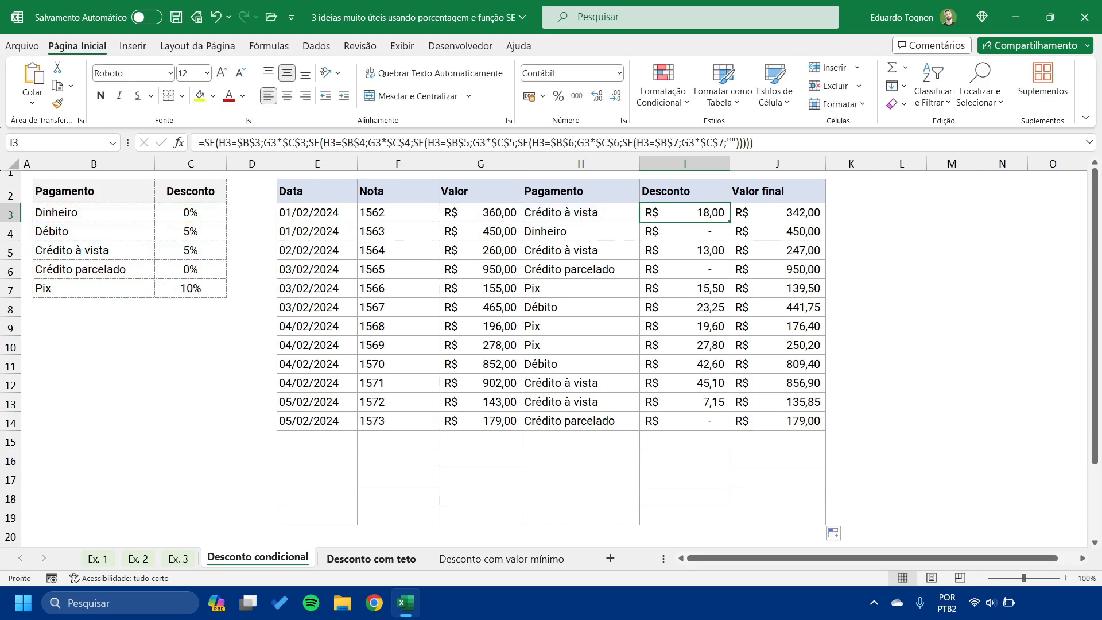
Paste the copied discount formula into I3 of the Desconto com teto sheet and fill it down through I19.
{"action": "key", "text": "ctrl+Page_Down"}
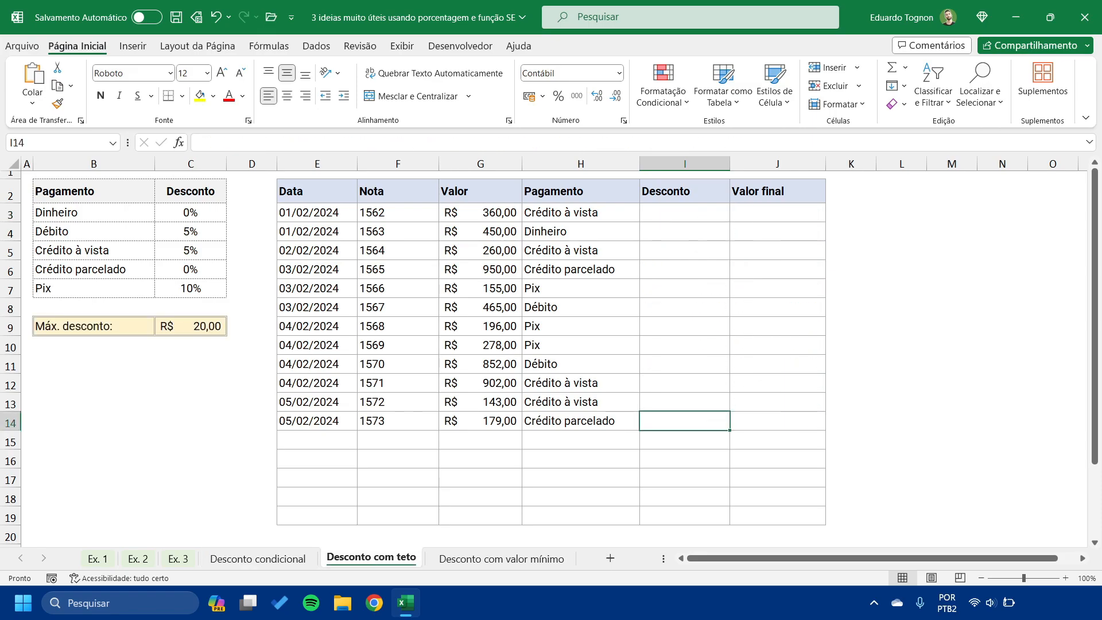
{"action": "left_click", "coordinate": [684, 212]}
{"action": "key", "text": "F2"}
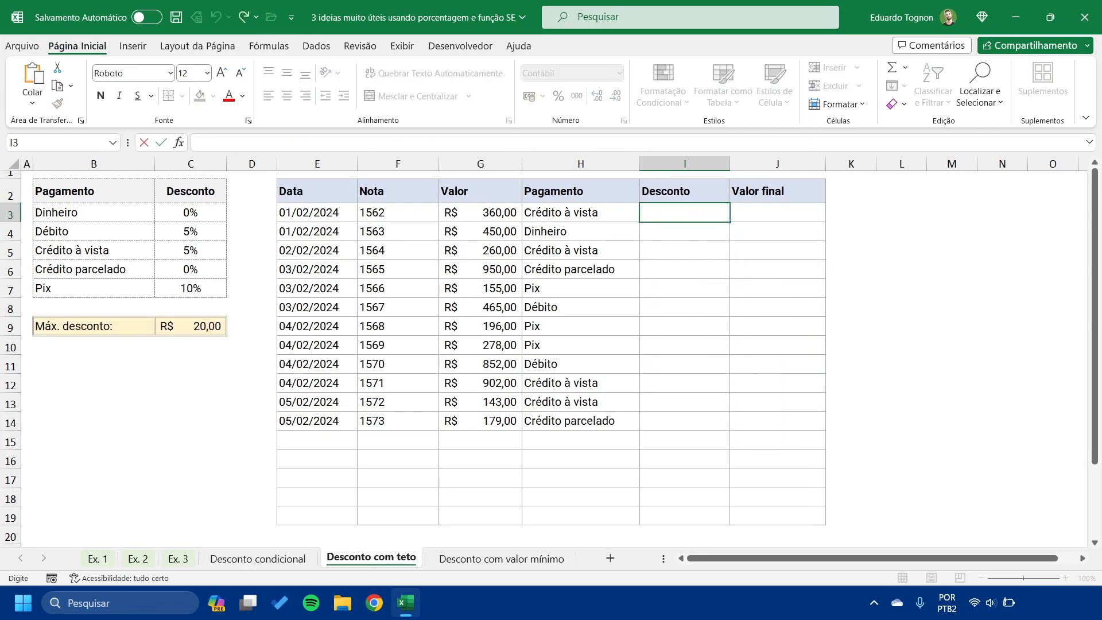
{"action": "key", "text": "ctrl+v"}
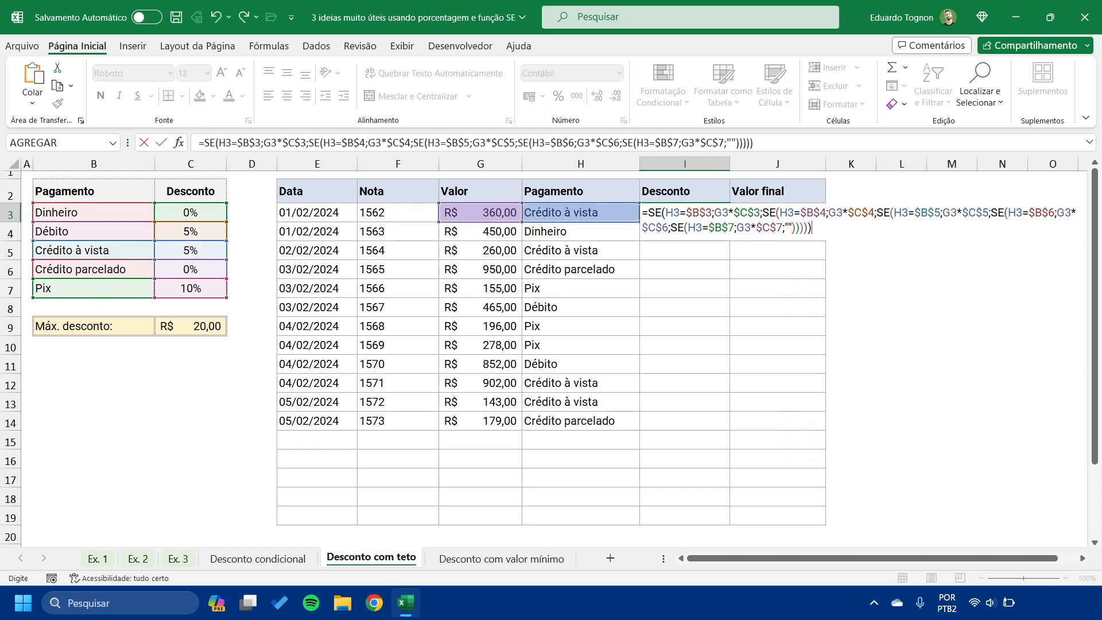
{"action": "key", "text": "Return"}
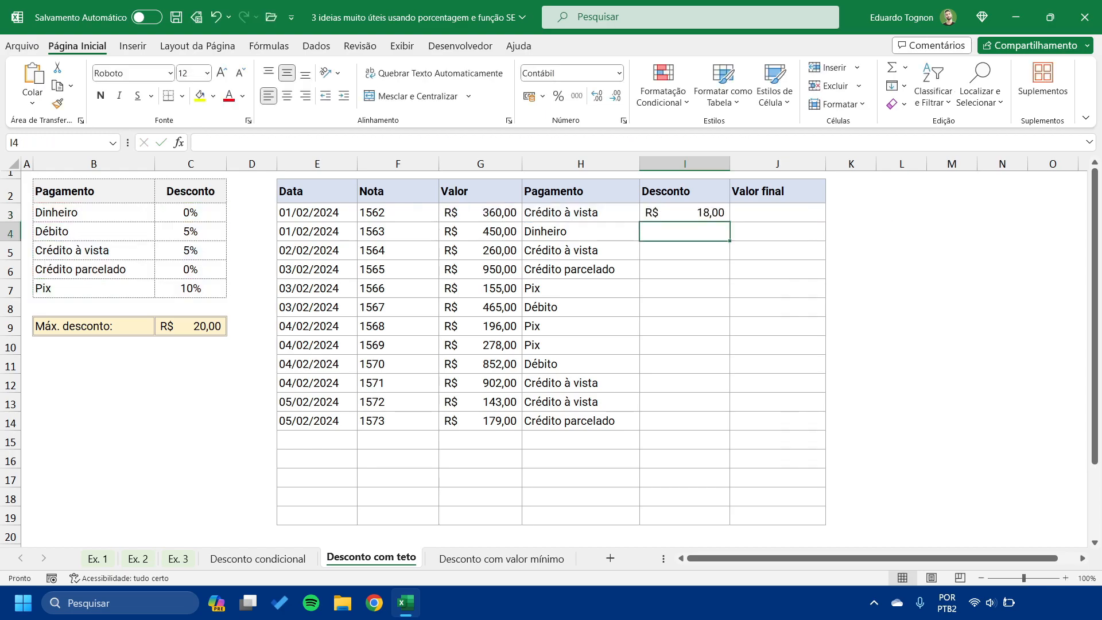
{"action": "key", "text": "Up"}
{"action": "left_click_drag", "start_coordinate": [729, 222], "coordinate": [729, 521]}
{"action": "left_click", "coordinate": [684, 459]}
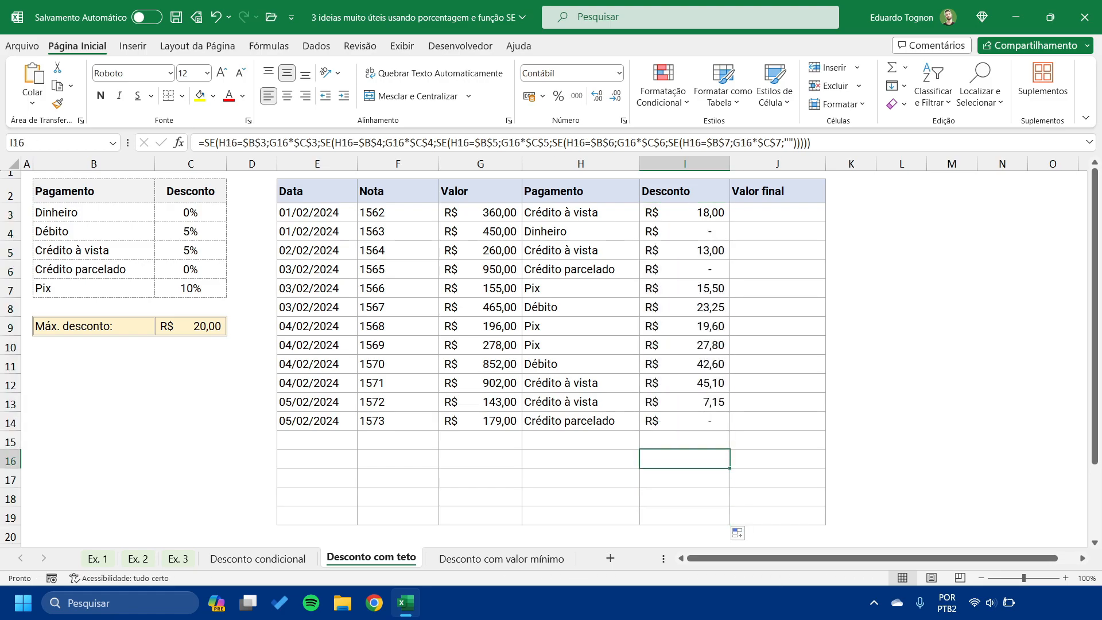
Compare the Desconto column with the Desconto condicional sheet, and examine I3 and I8 against the Máx. desconto limit.
{"action": "left_click", "coordinate": [258, 558]}
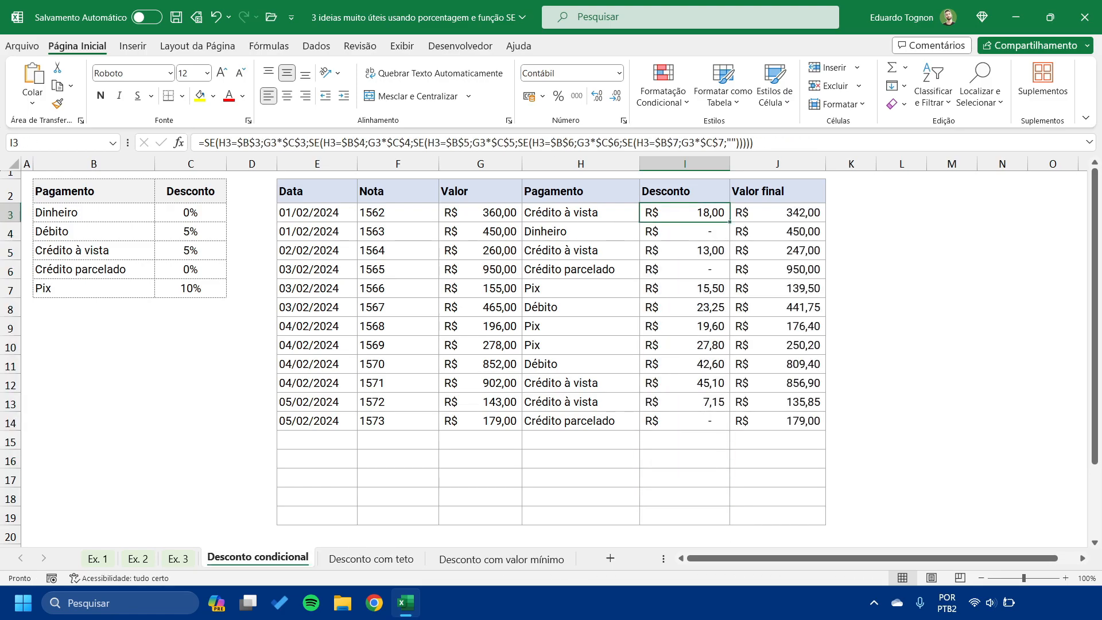
{"action": "key", "text": "ctrl+Page_Down"}
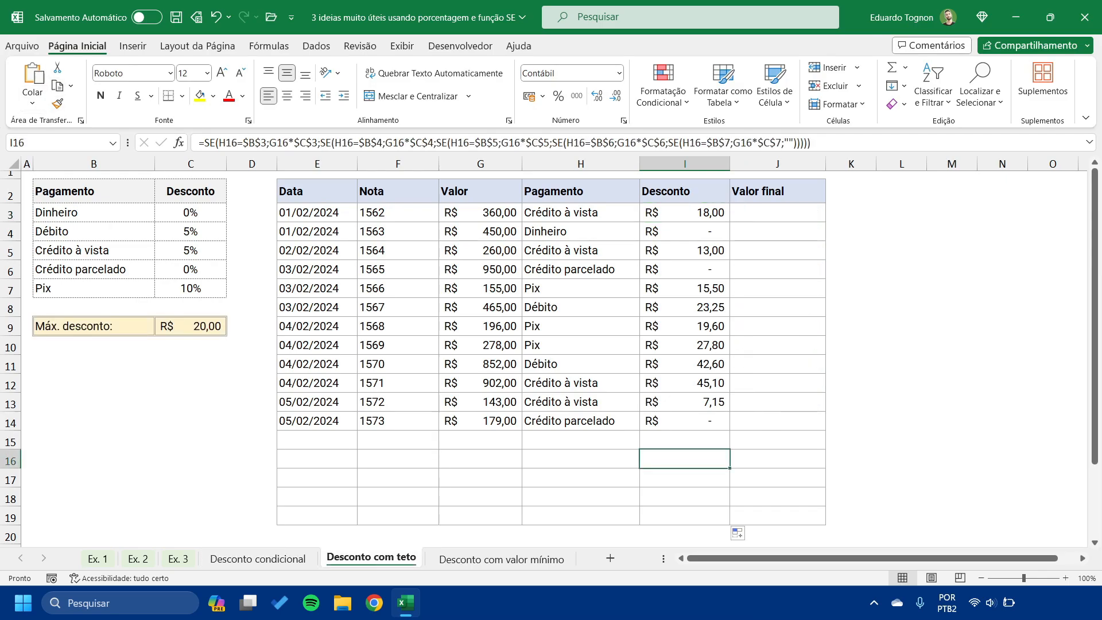
{"action": "left_click", "coordinate": [685, 212]}
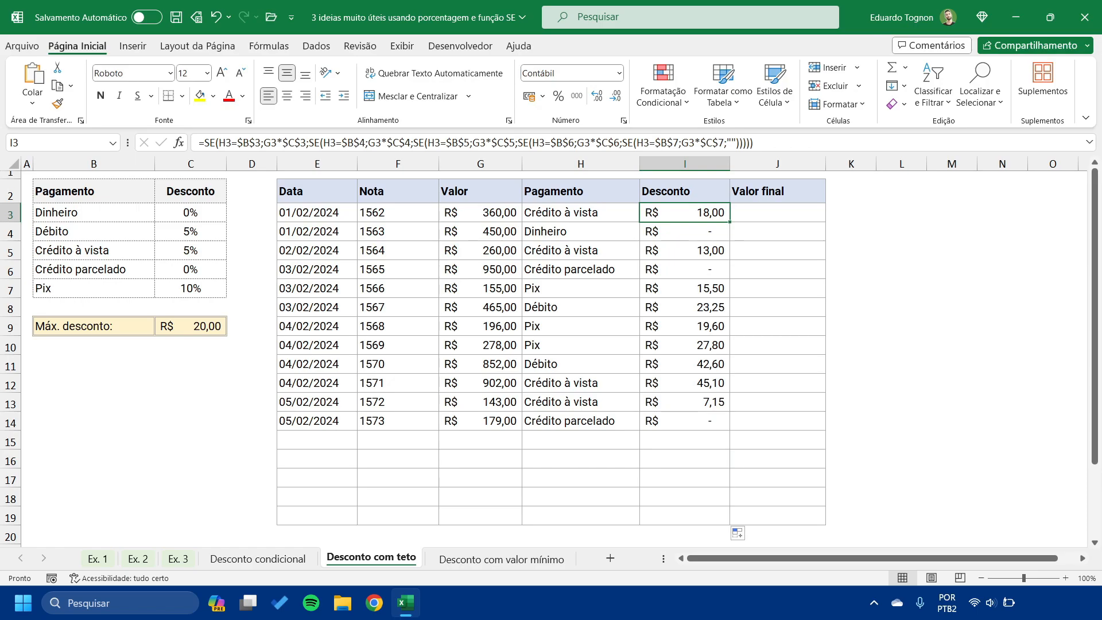
{"action": "left_click", "coordinate": [777, 212]}
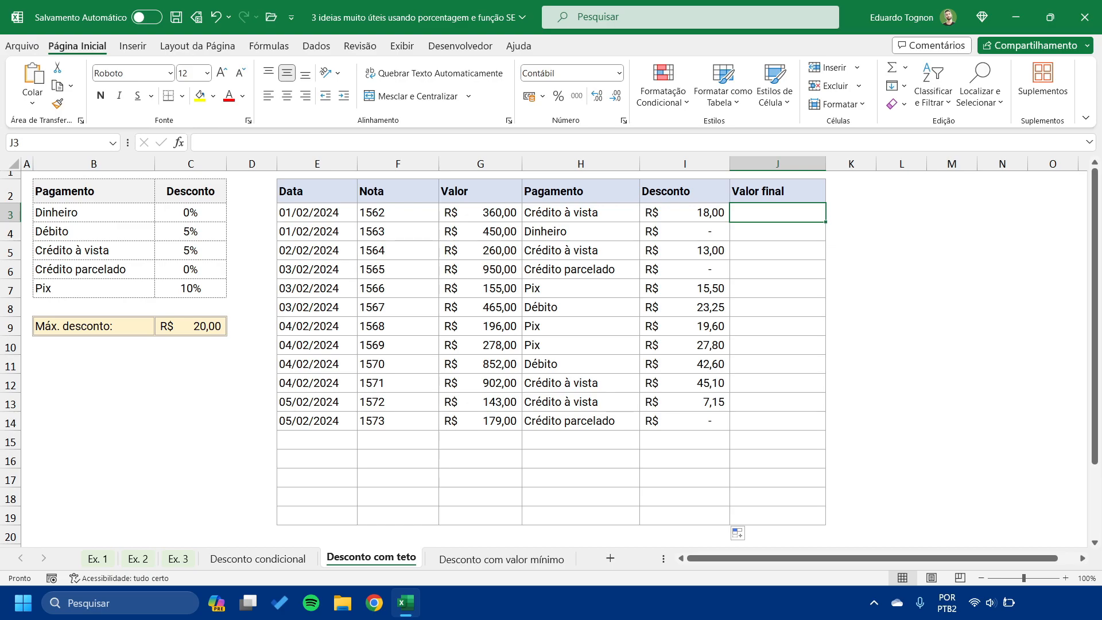
{"action": "left_click", "coordinate": [684, 308]}
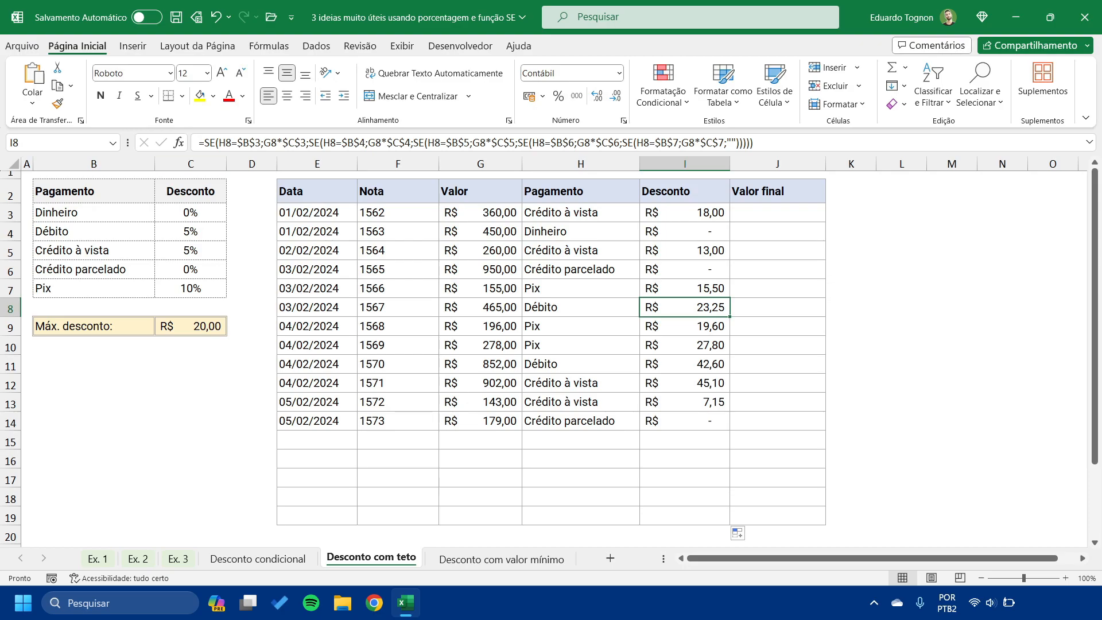
Start the Valor final formula in J3 with an SE function that tests G3="" and returns "" when true.
{"action": "left_click", "coordinate": [778, 213]}
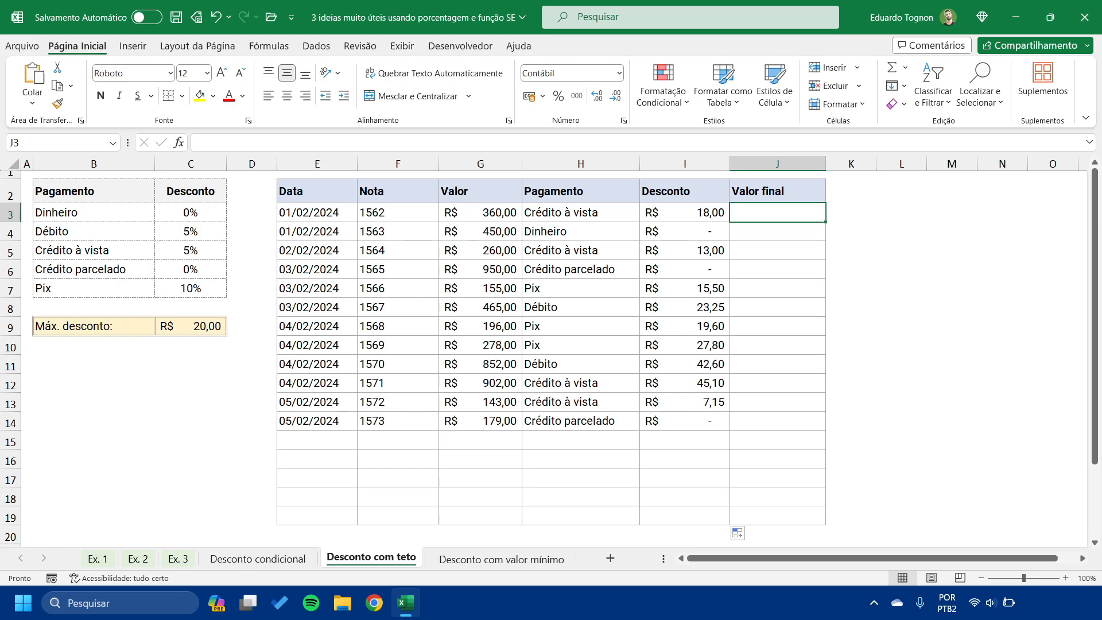
{"action": "type", "text": "="}
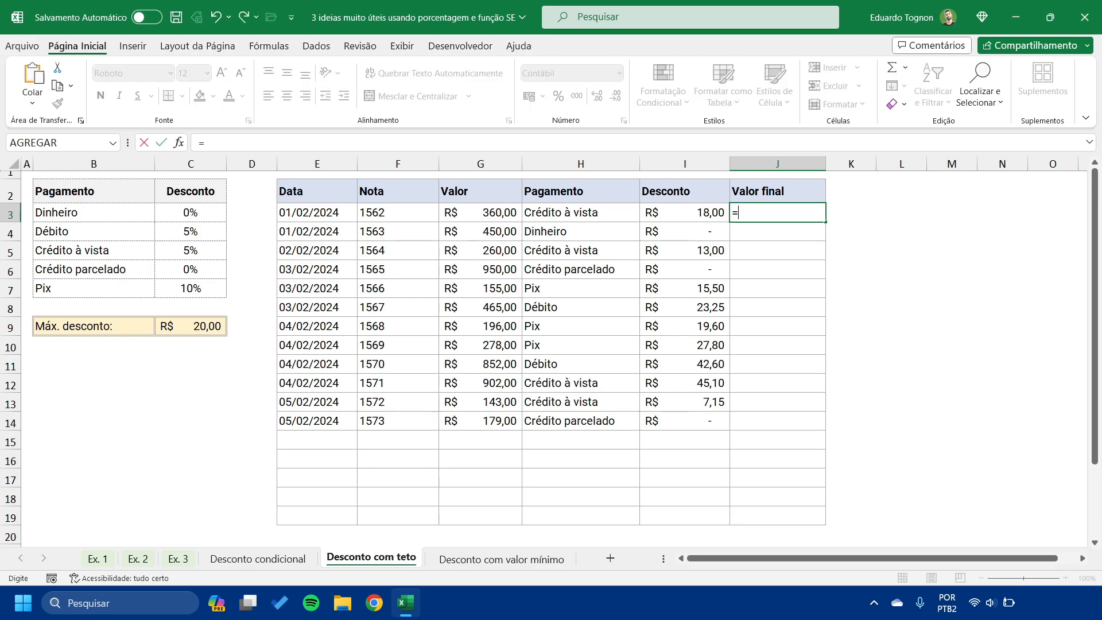
{"action": "type", "text": "SE("}
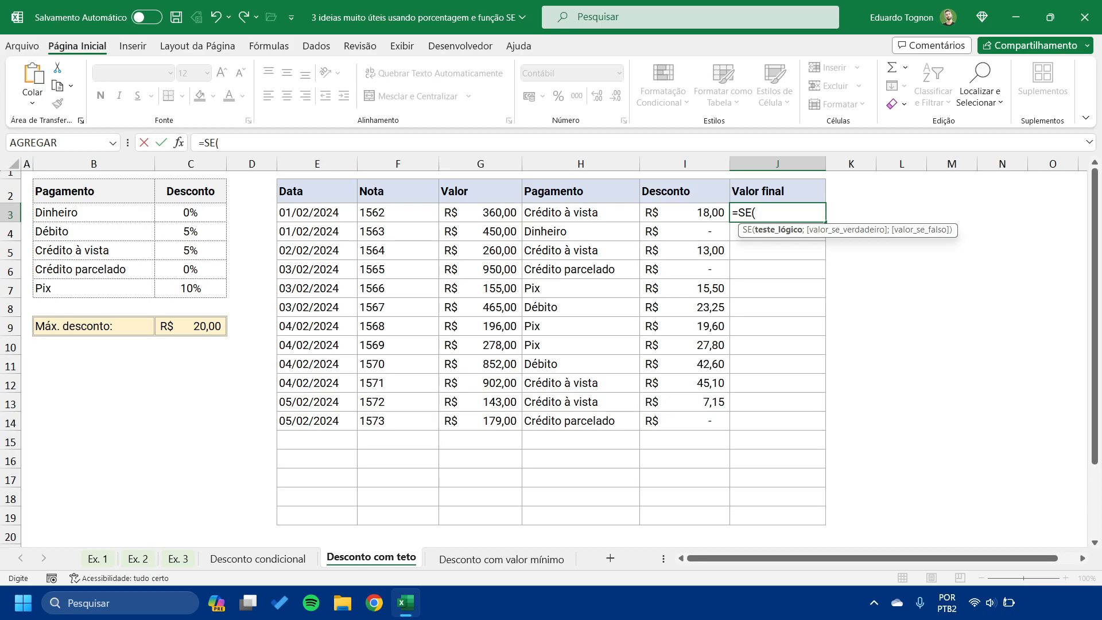
{"action": "key", "text": "Left"}
{"action": "key", "text": "Left"}
{"action": "key", "text": "Left"}
{"action": "type", "text": "=\"\""}
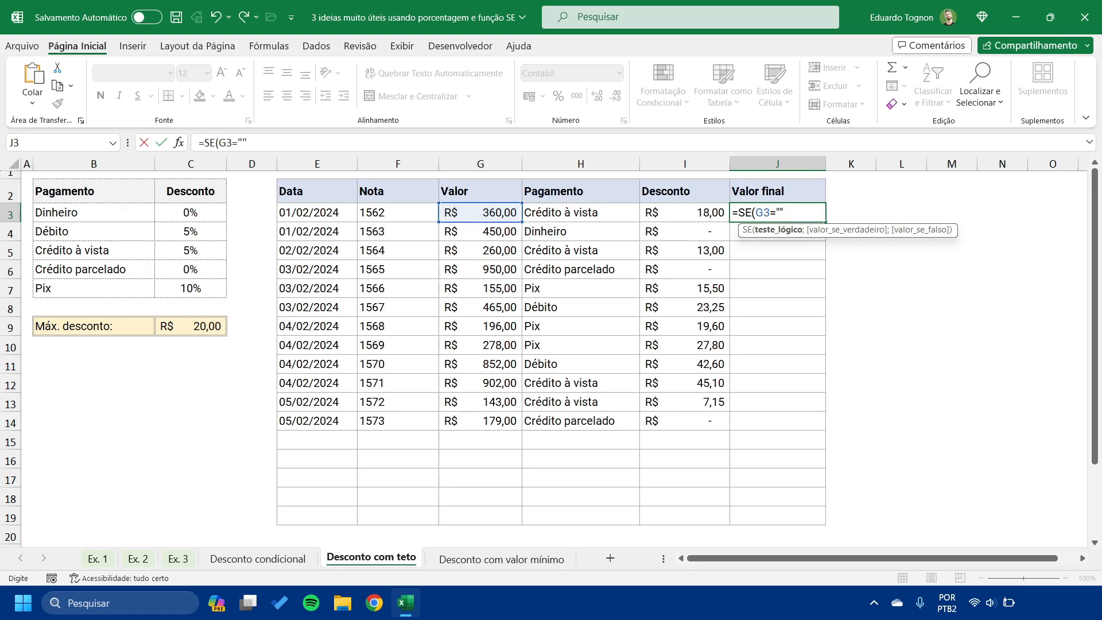
{"action": "type", "text": ";"}
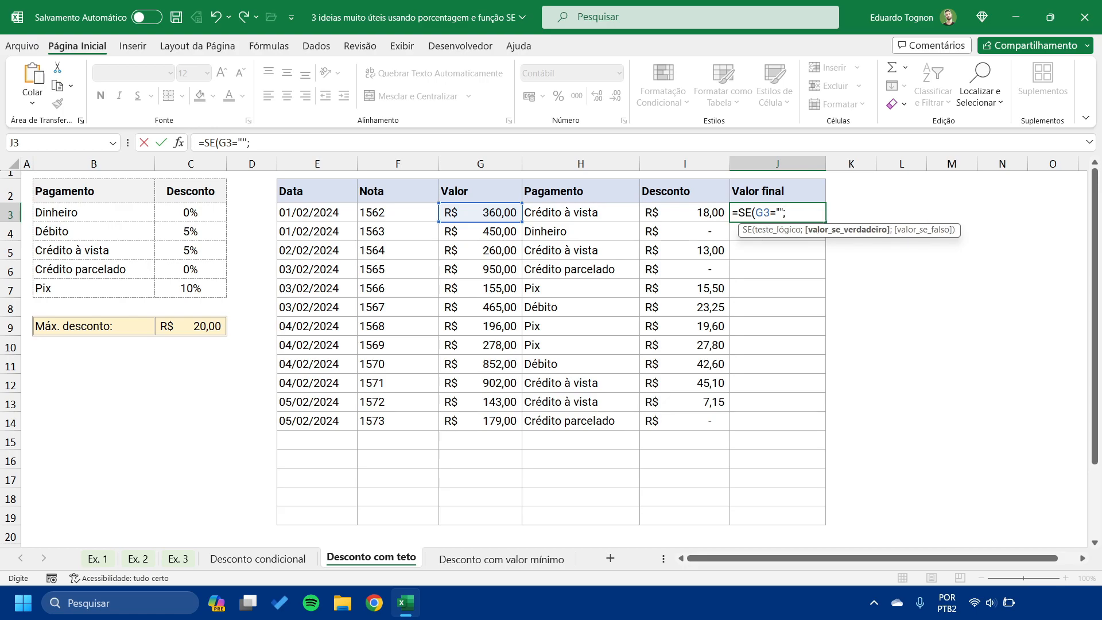
{"action": "type", "text": "\"\";"}
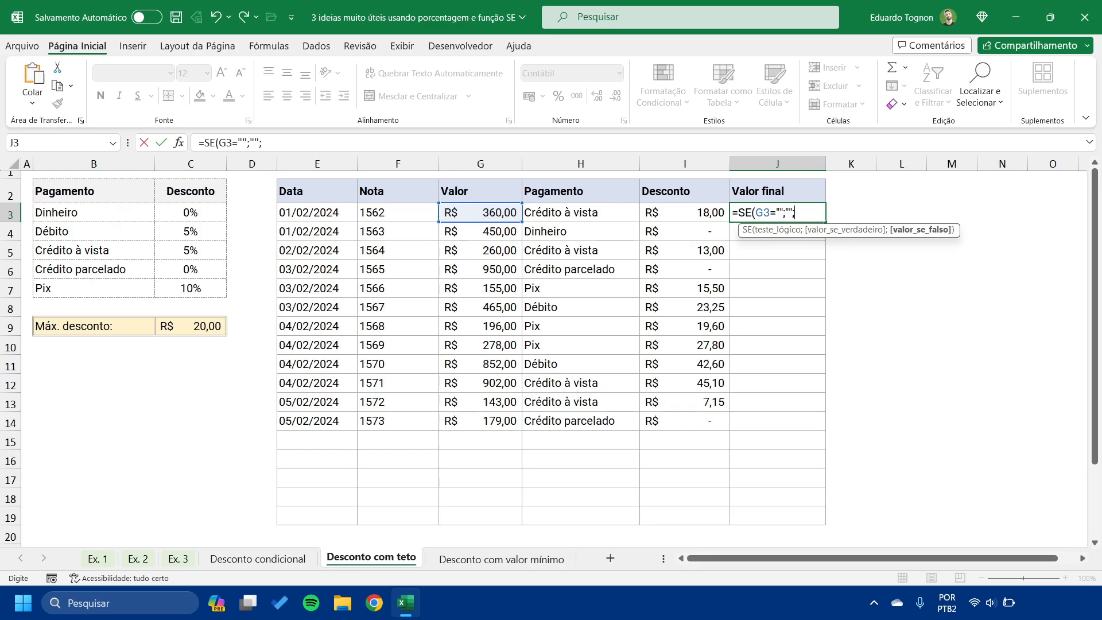
Add a nested SE to the J3 formula that tests whether the discount is within the limit, I3<=$C$9.
{"action": "type", "text": "SE"}
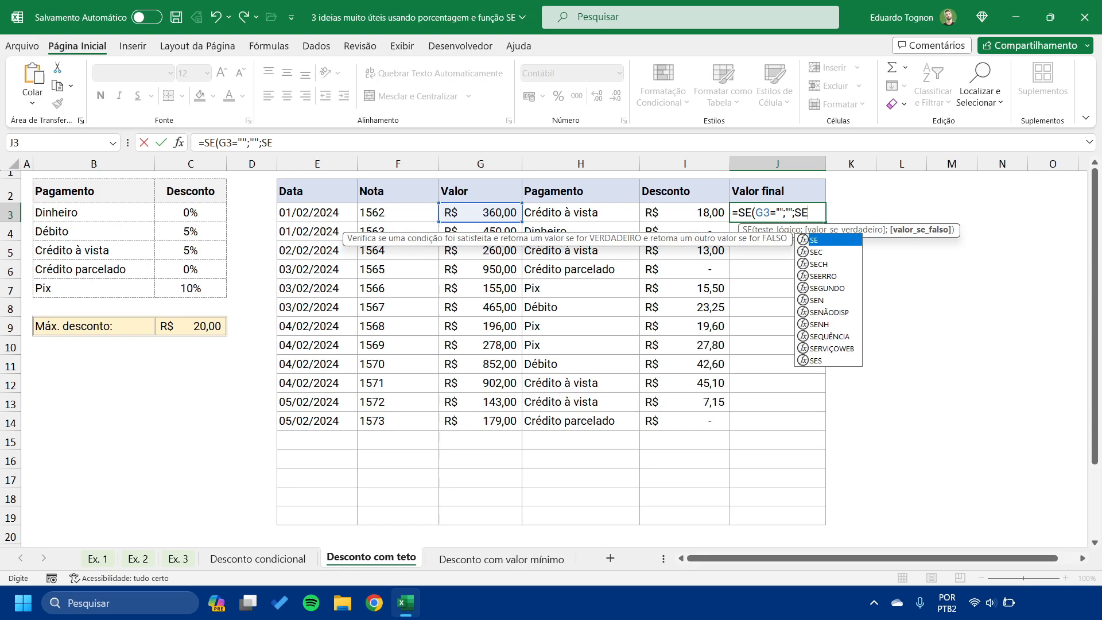
{"action": "type", "text": "("}
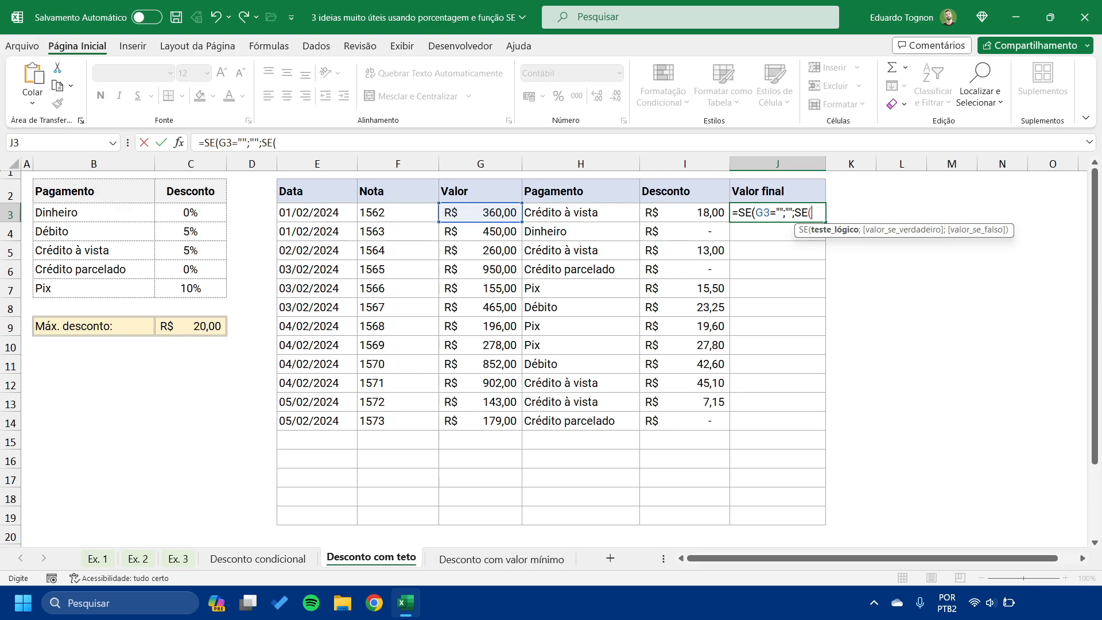
{"action": "key", "text": "Left"}
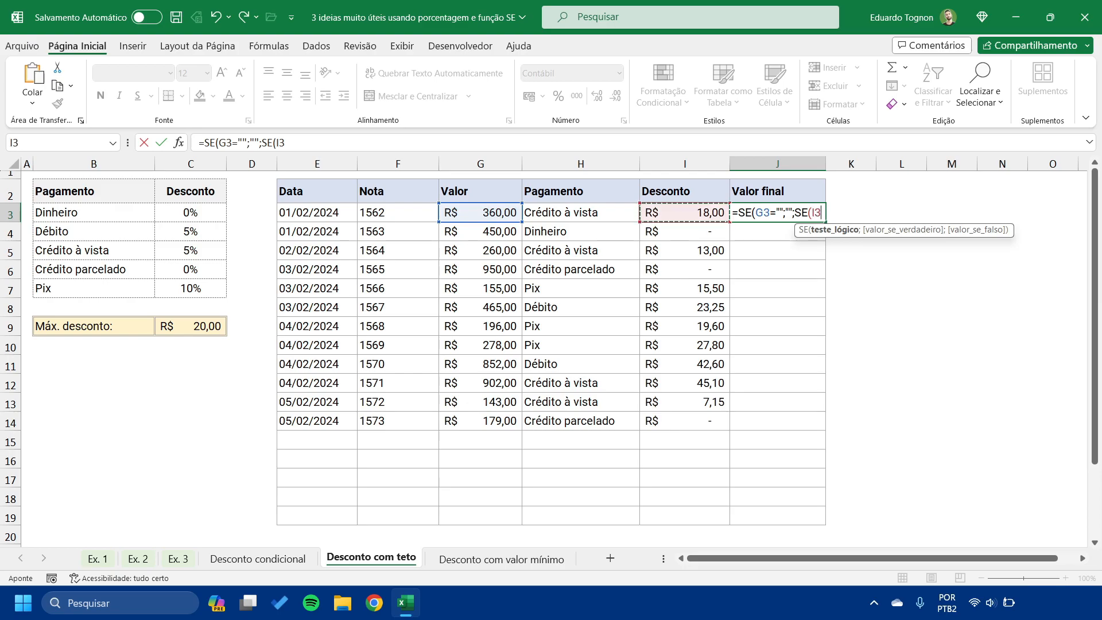
{"action": "type", "text": "<="}
{"action": "left_click", "coordinate": [191, 326]}
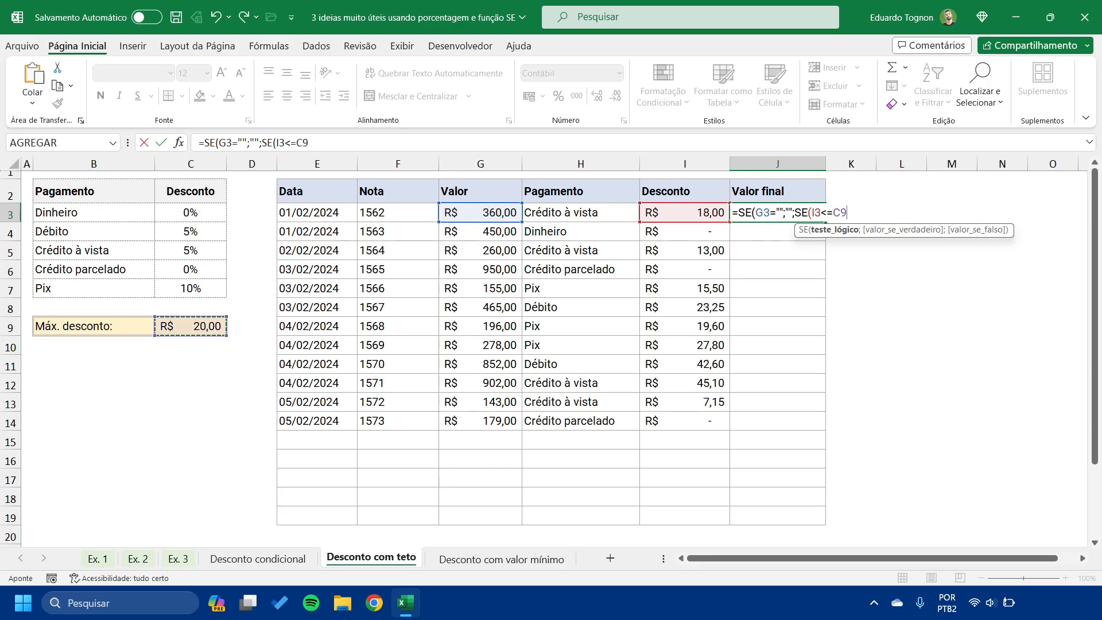
{"action": "key", "text": "F4"}
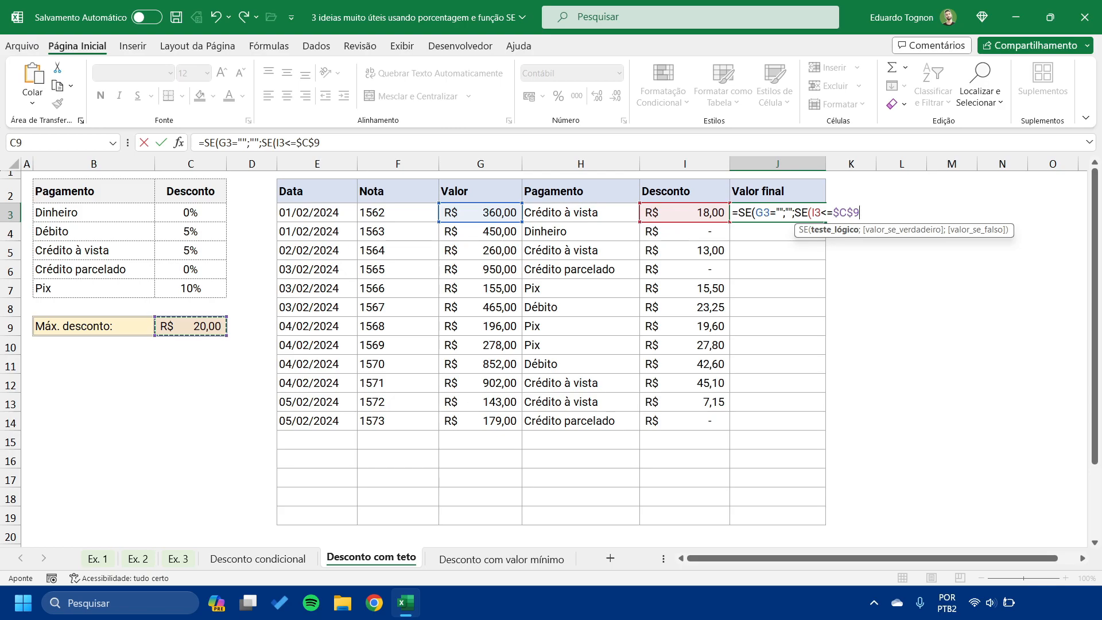
{"action": "type", "text": ";"}
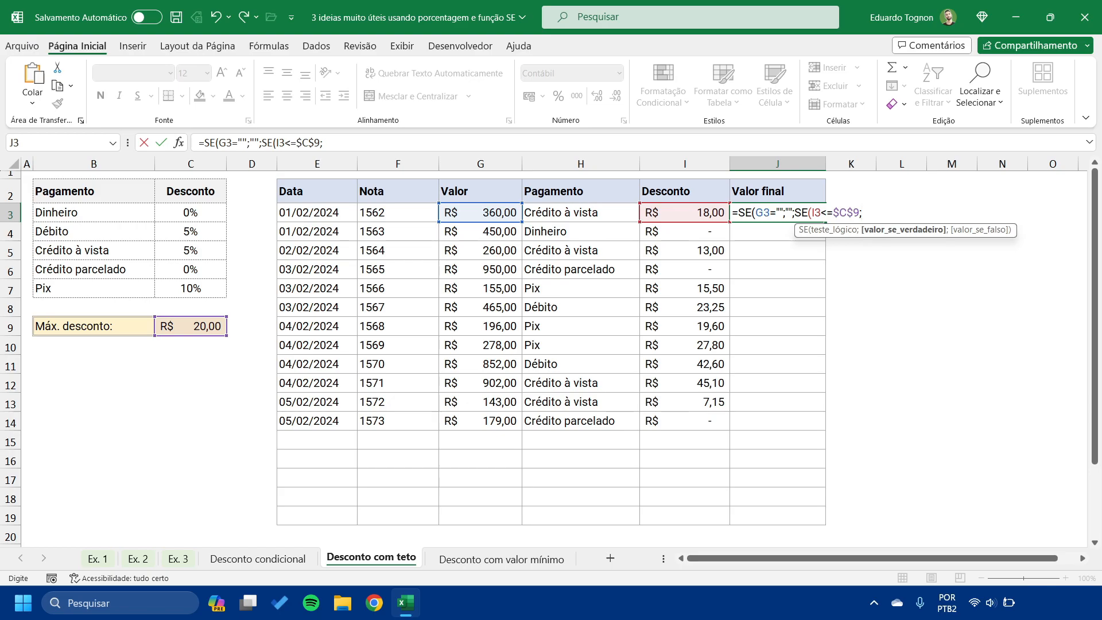
Complete the J3 formula so the nested SE returns G3-I3 when true and G3-$C$9 when false.
{"action": "type", "text": "G3-"}
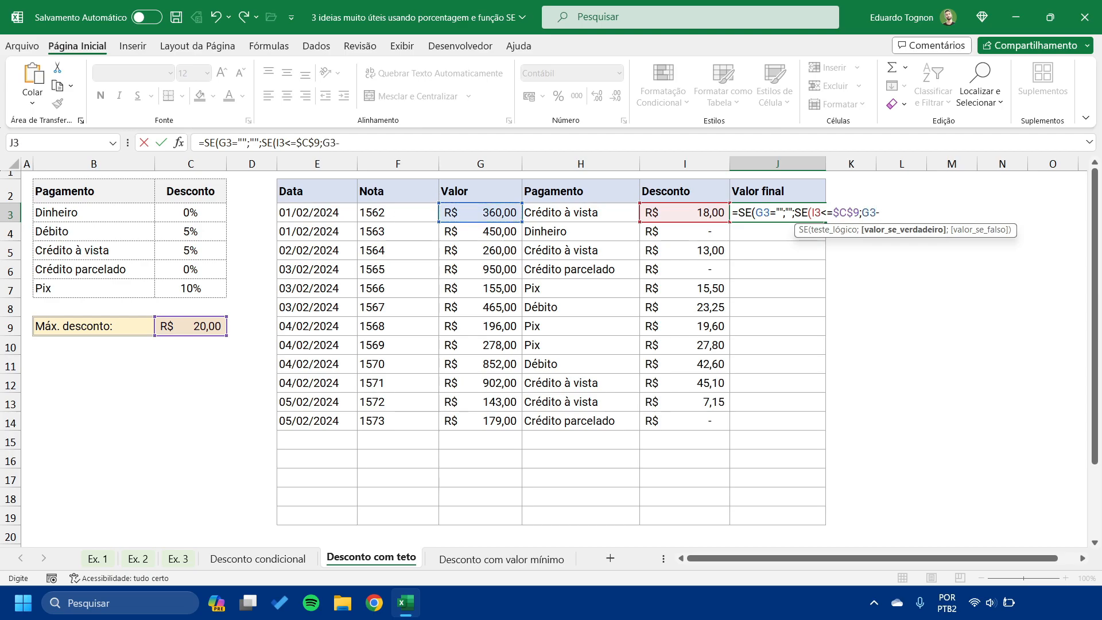
{"action": "key", "text": "Left"}
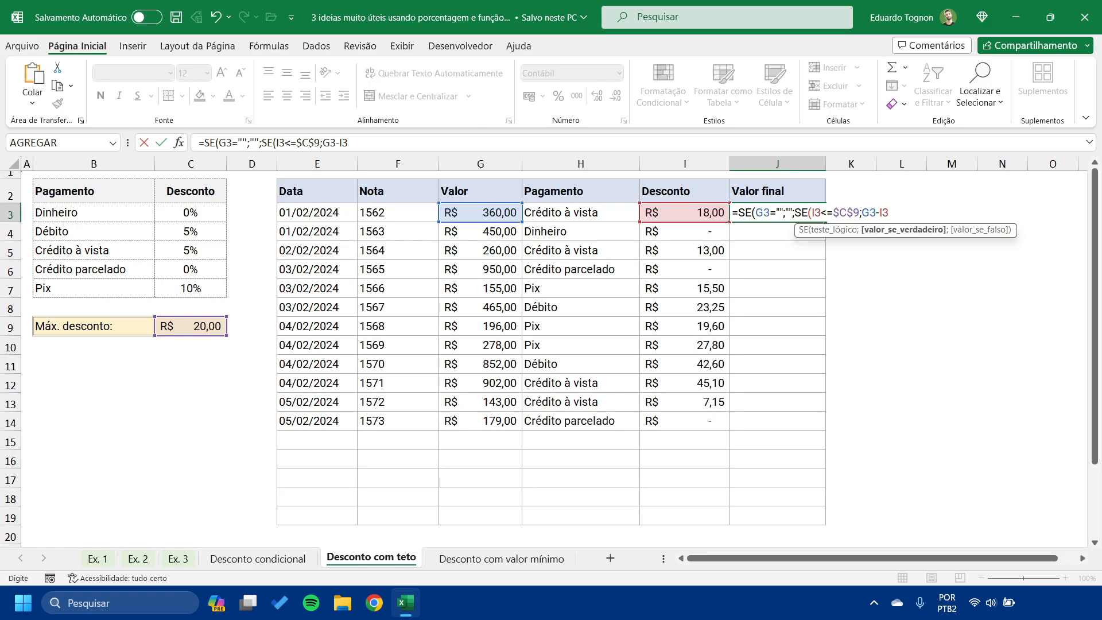
{"action": "type", "text": ";"}
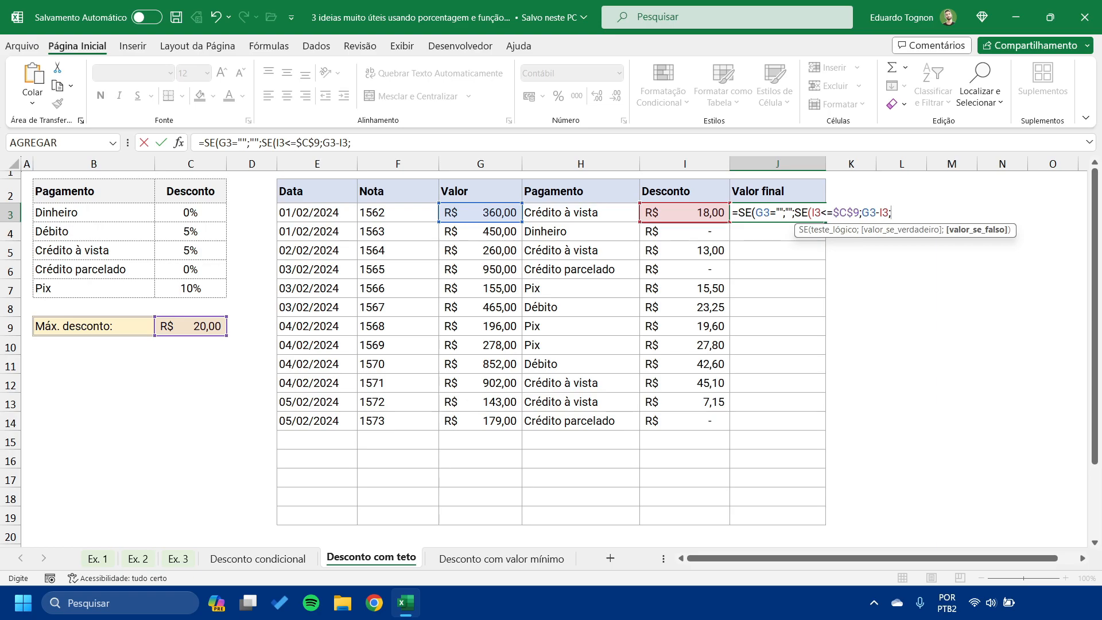
{"action": "left_click", "coordinate": [480, 213]}
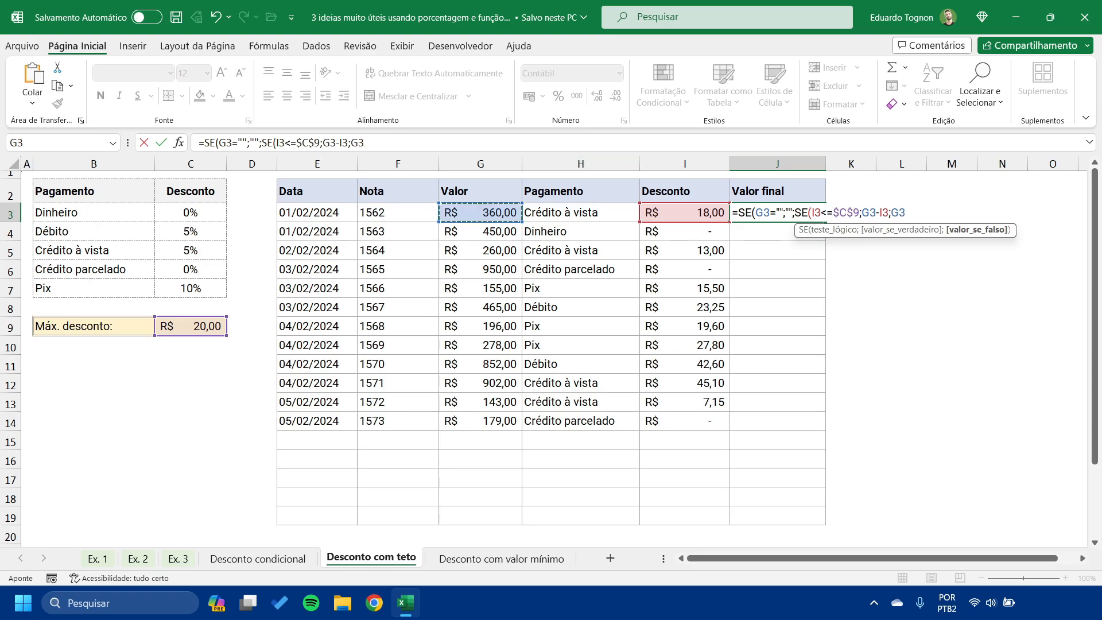
{"action": "type", "text": "-"}
{"action": "left_click", "coordinate": [190, 326]}
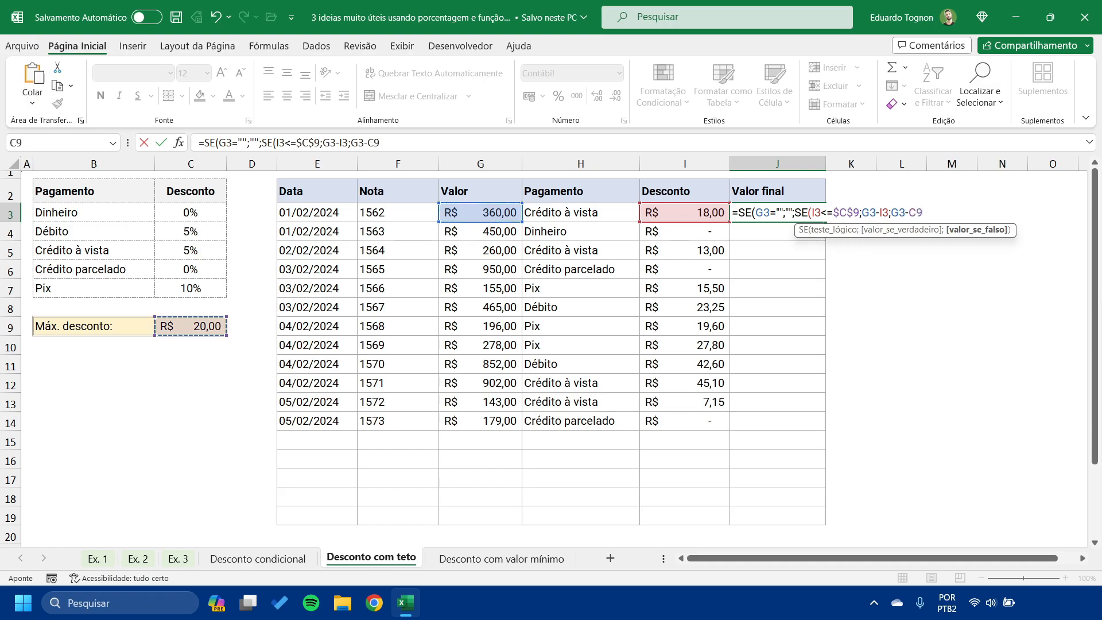
{"action": "key", "text": "F4"}
{"action": "type", "text": ")"}
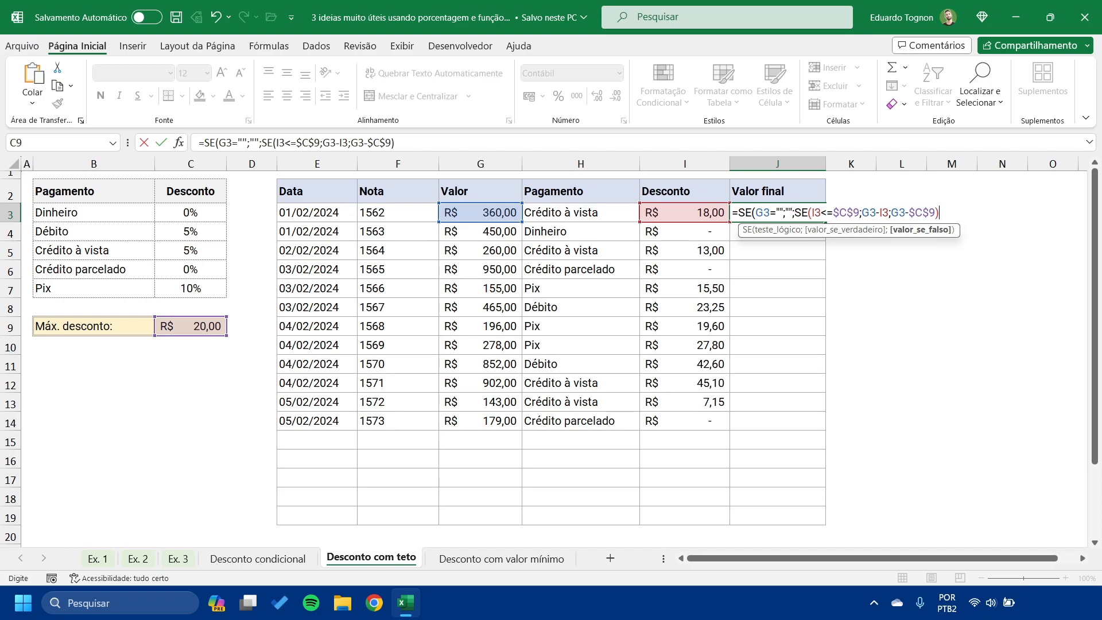
{"action": "type", "text": ")"}
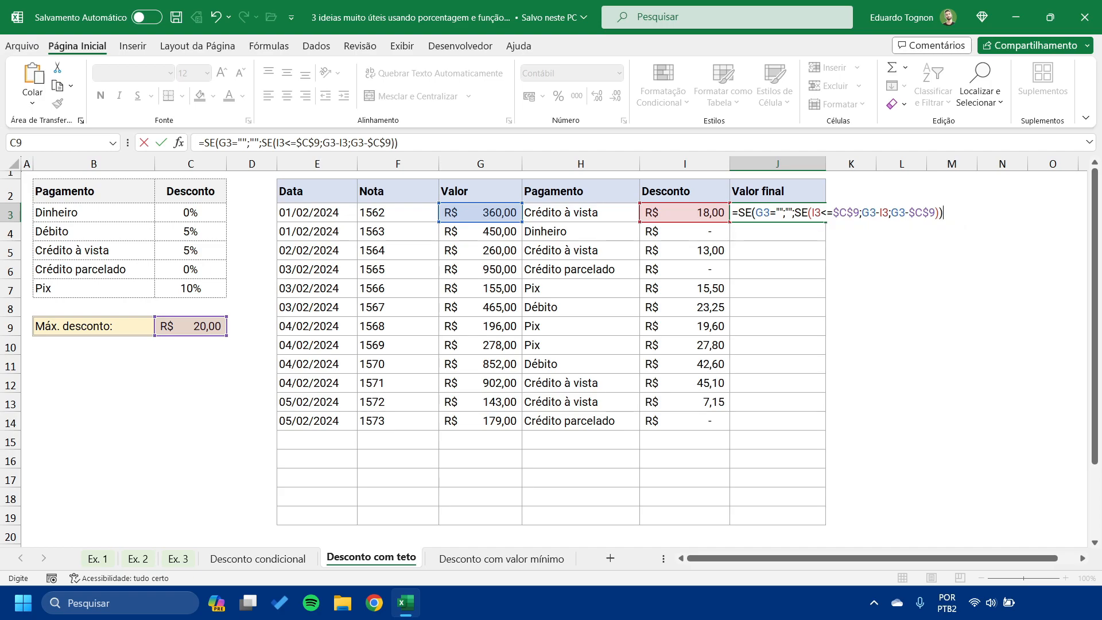
{"action": "key", "text": "Return"}
Fill the Valor final formula from J3 down through J19.
{"action": "left_click", "coordinate": [777, 213]}
{"action": "left_click_drag", "start_coordinate": [825, 222], "coordinate": [825, 520]}
{"action": "left_click", "coordinate": [776, 440]}
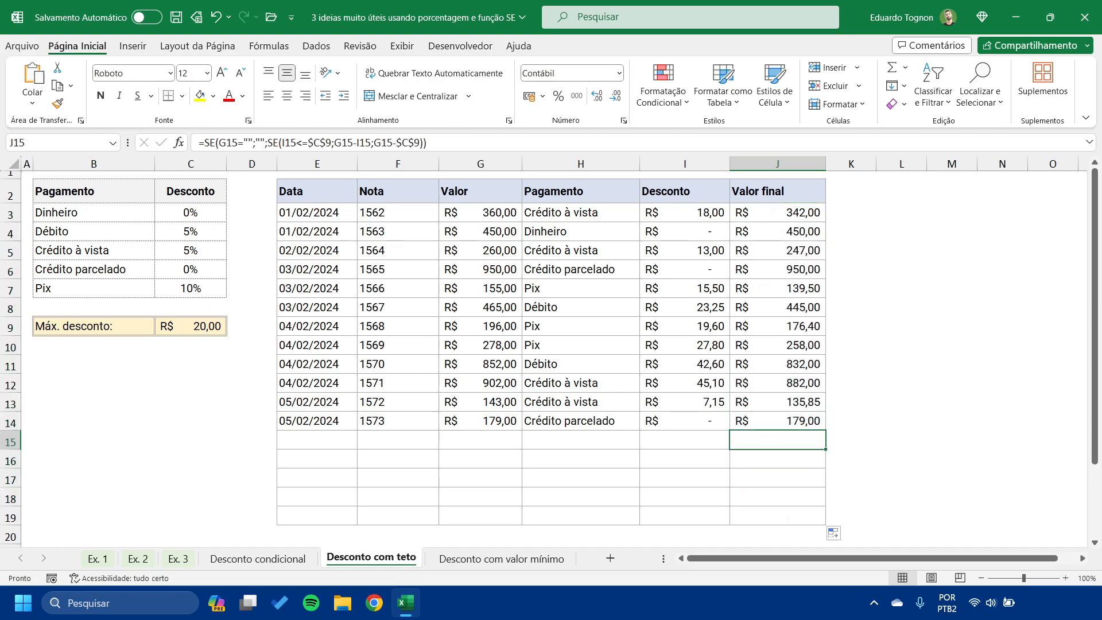
Compare Valor, Desconto and Valor final in rows 3, 6, 7, 8 and 10 against the Máx. desconto limit.
{"action": "left_click", "coordinate": [685, 212]}
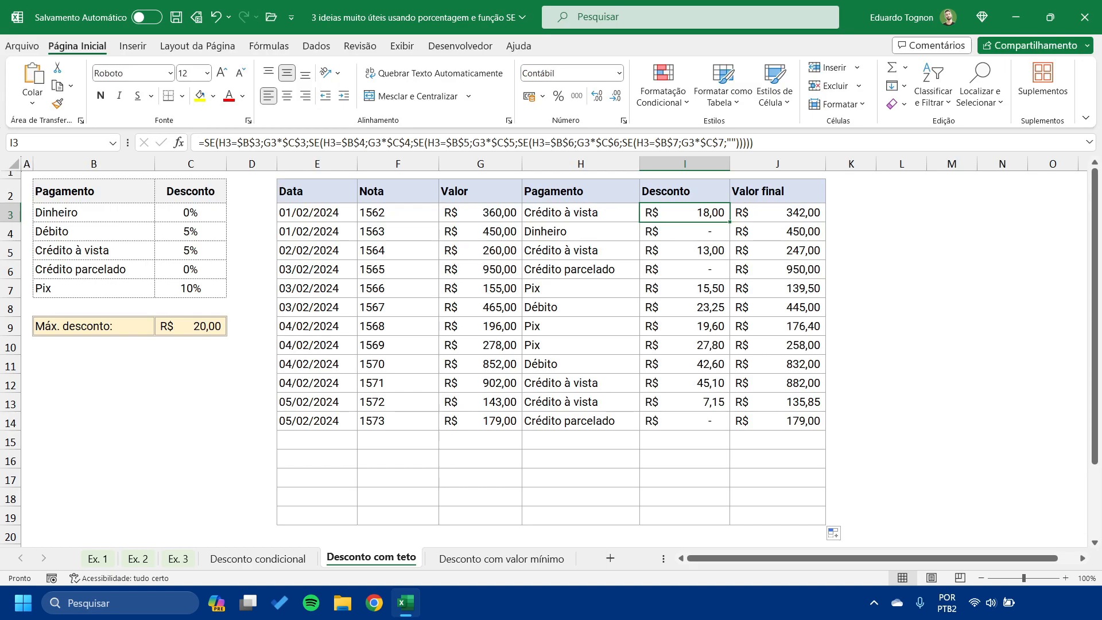
{"action": "left_click", "coordinate": [480, 213]}
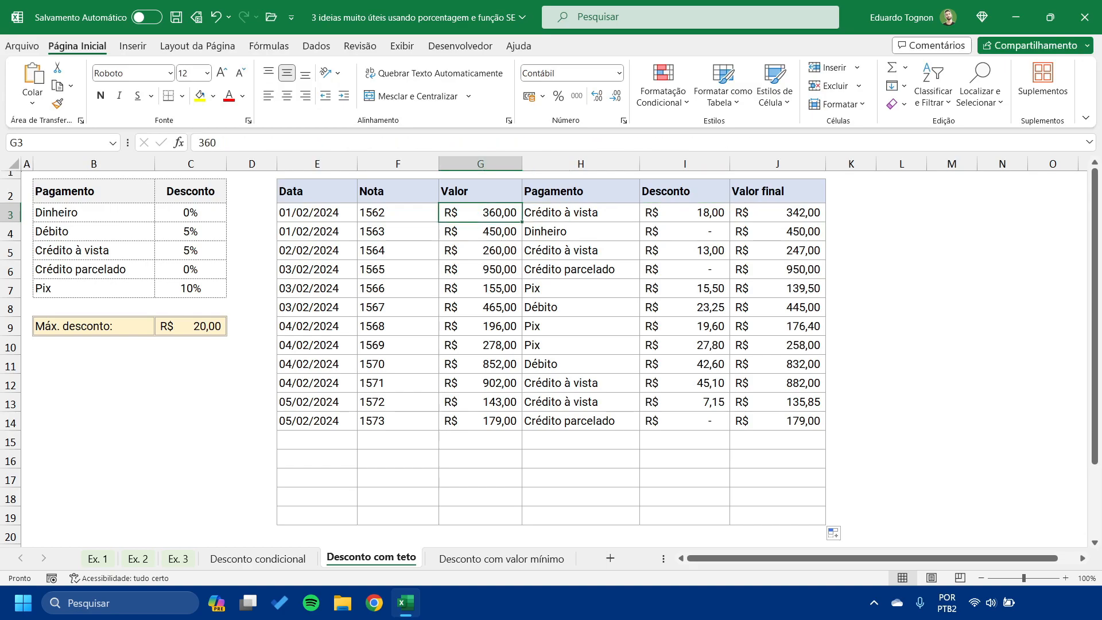
{"action": "left_click", "coordinate": [684, 213]}
{"action": "left_click", "coordinate": [777, 213]}
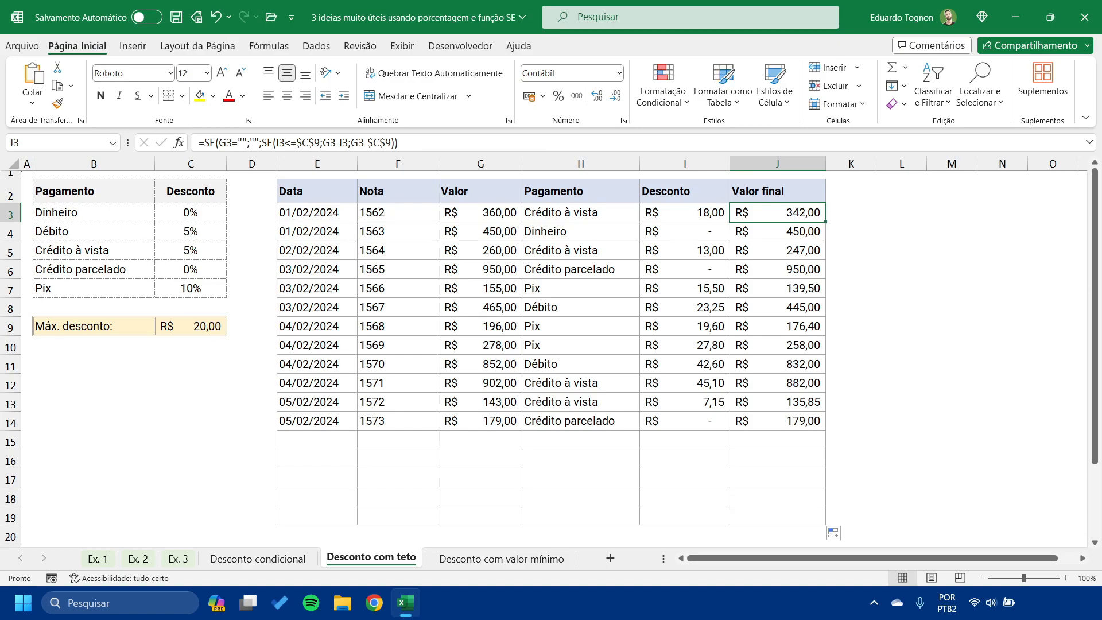
{"action": "left_click", "coordinate": [777, 270]}
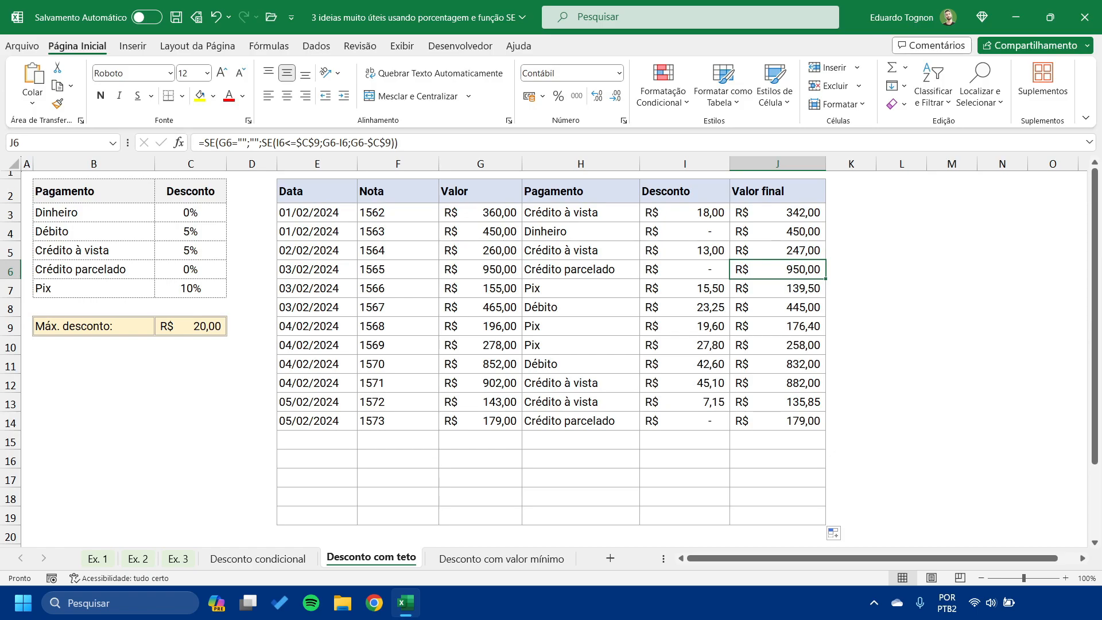
{"action": "left_click", "coordinate": [684, 288]}
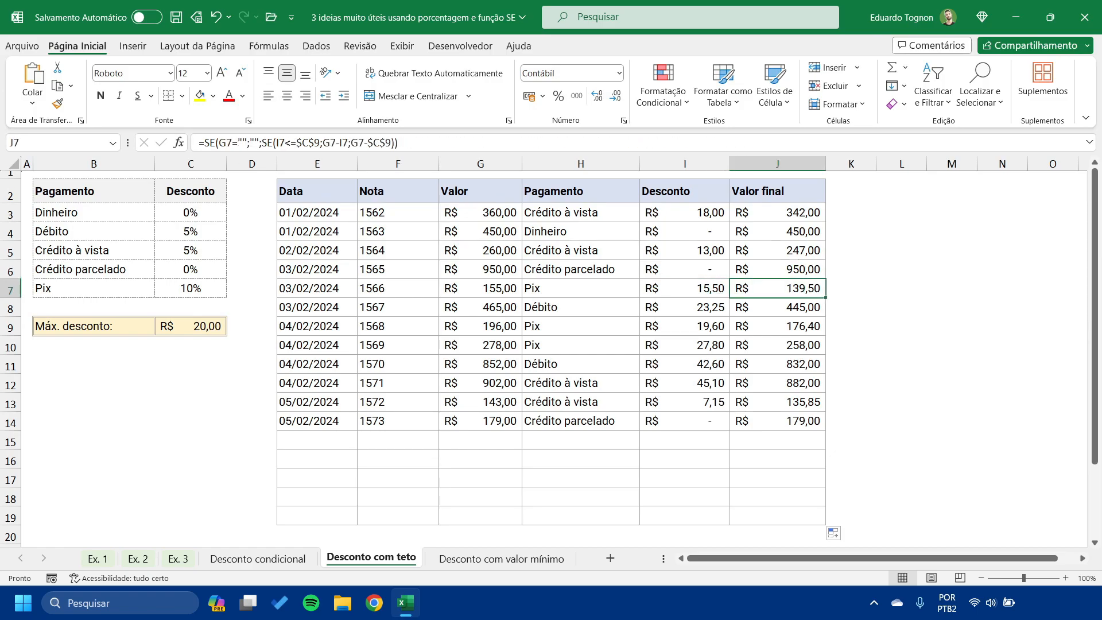
{"action": "left_click", "coordinate": [685, 307]}
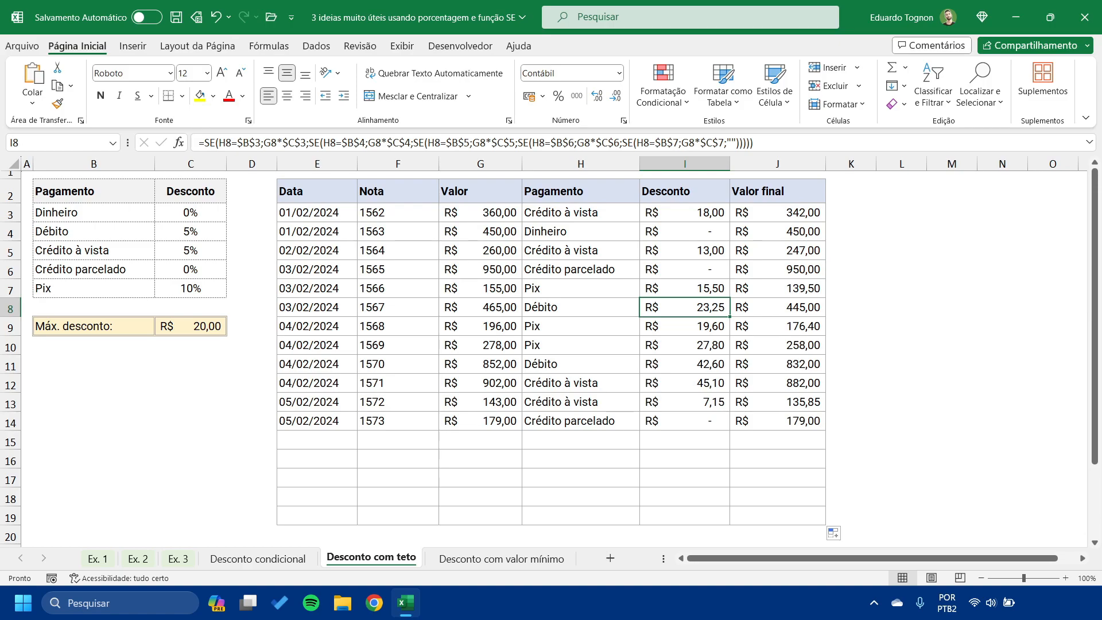
{"action": "left_click", "coordinate": [778, 307]}
{"action": "left_click", "coordinate": [481, 307]}
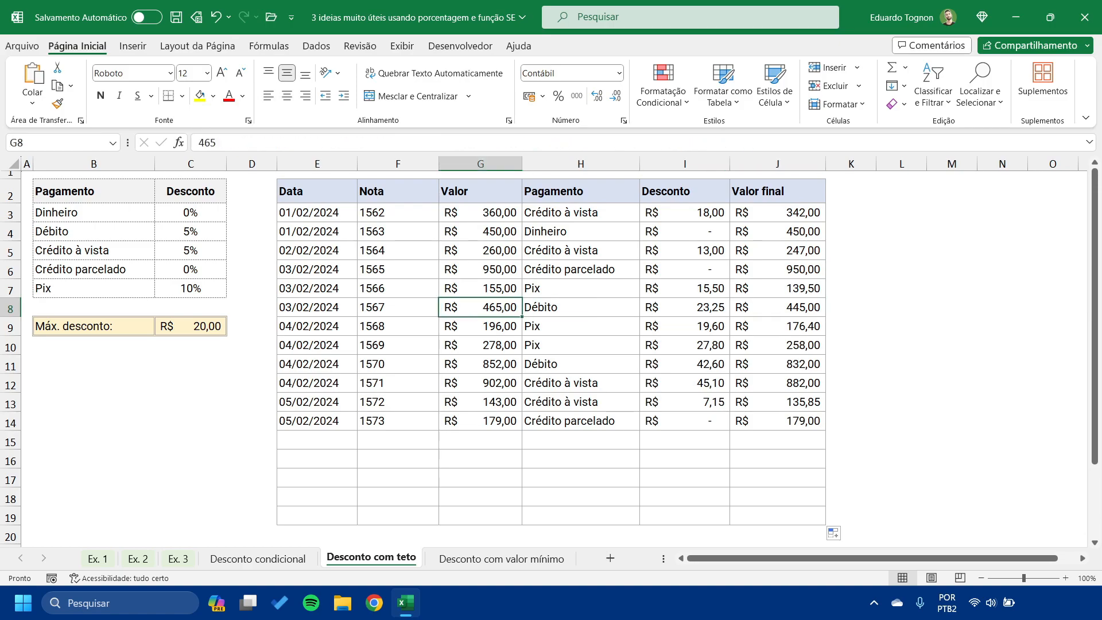
{"action": "left_click", "coordinate": [778, 307]}
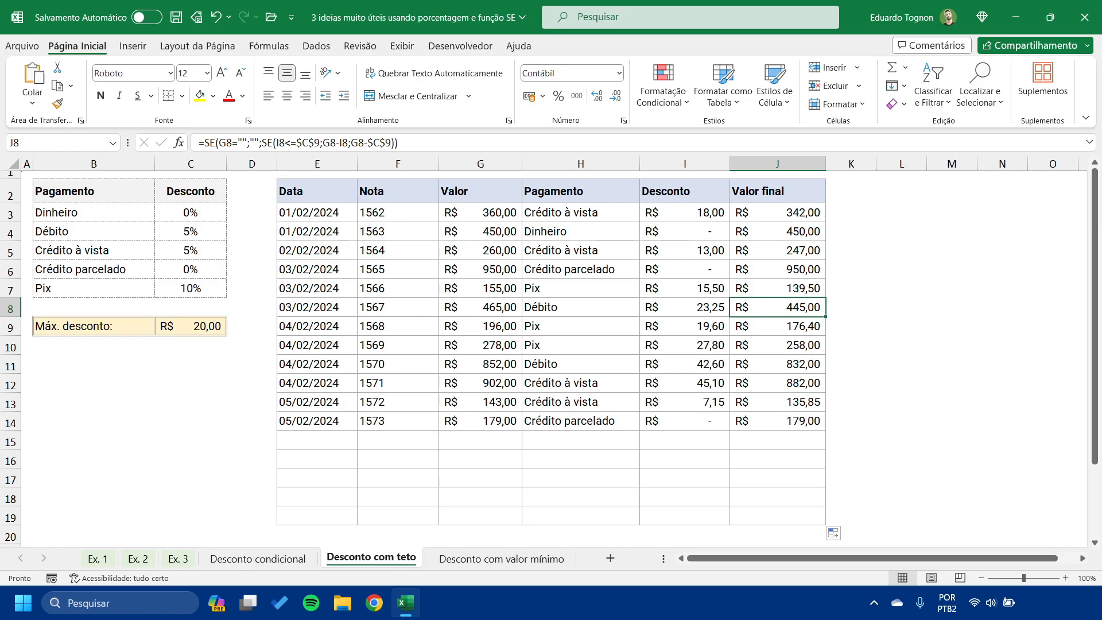
{"action": "left_click", "coordinate": [684, 345]}
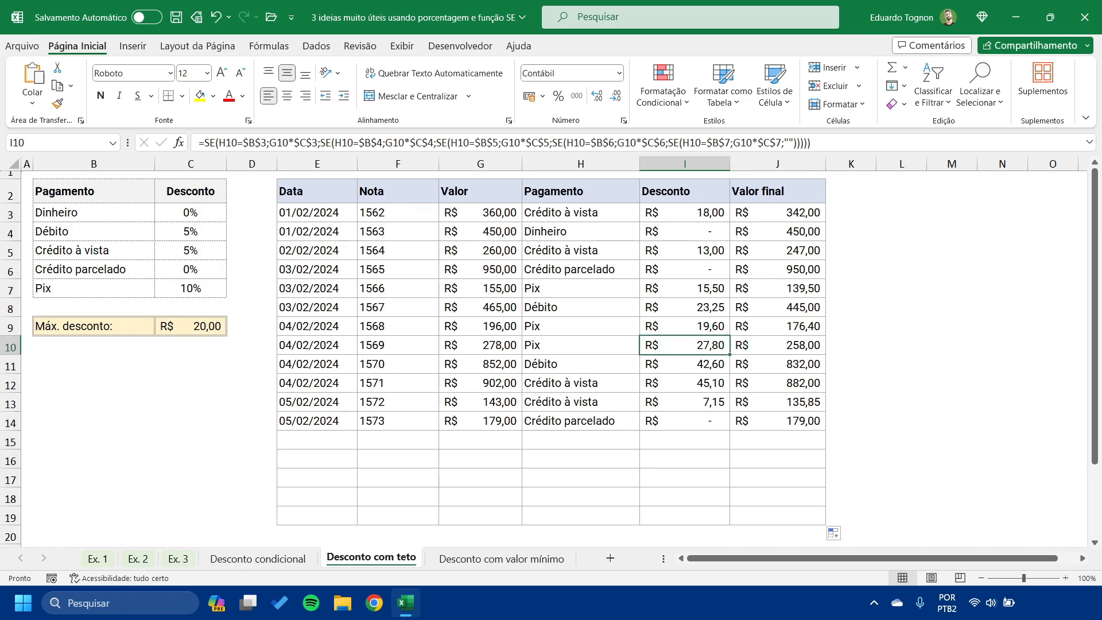
{"action": "left_click", "coordinate": [480, 345]}
{"action": "left_click", "coordinate": [777, 345]}
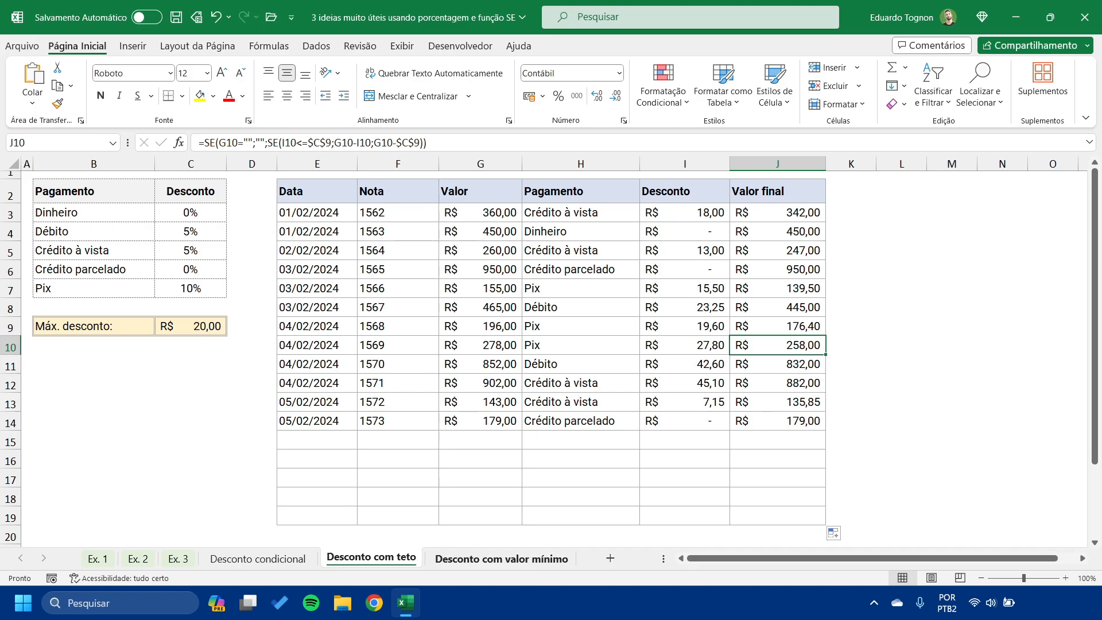
Copy the full text of the nested SE discount formula in I3 of Desconto com teto, leaving the cell unchanged.
{"action": "left_click", "coordinate": [501, 559]}
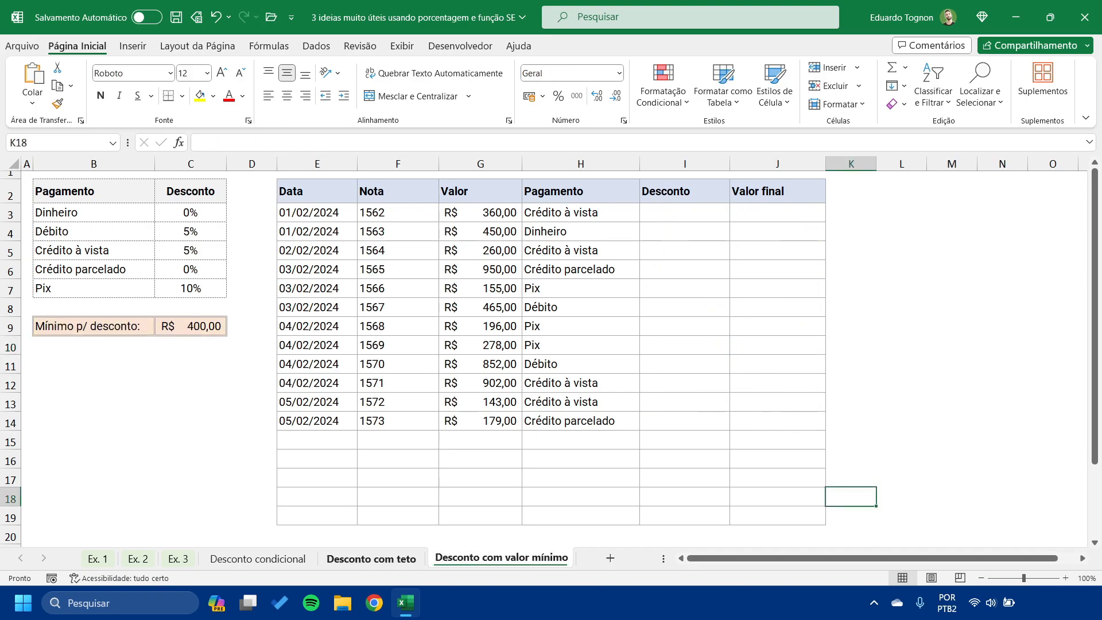
{"action": "key", "text": "ctrl+Page_Up"}
{"action": "left_click_drag", "start_coordinate": [757, 143], "coordinate": [198, 143]}
{"action": "right_click", "coordinate": [219, 137]}
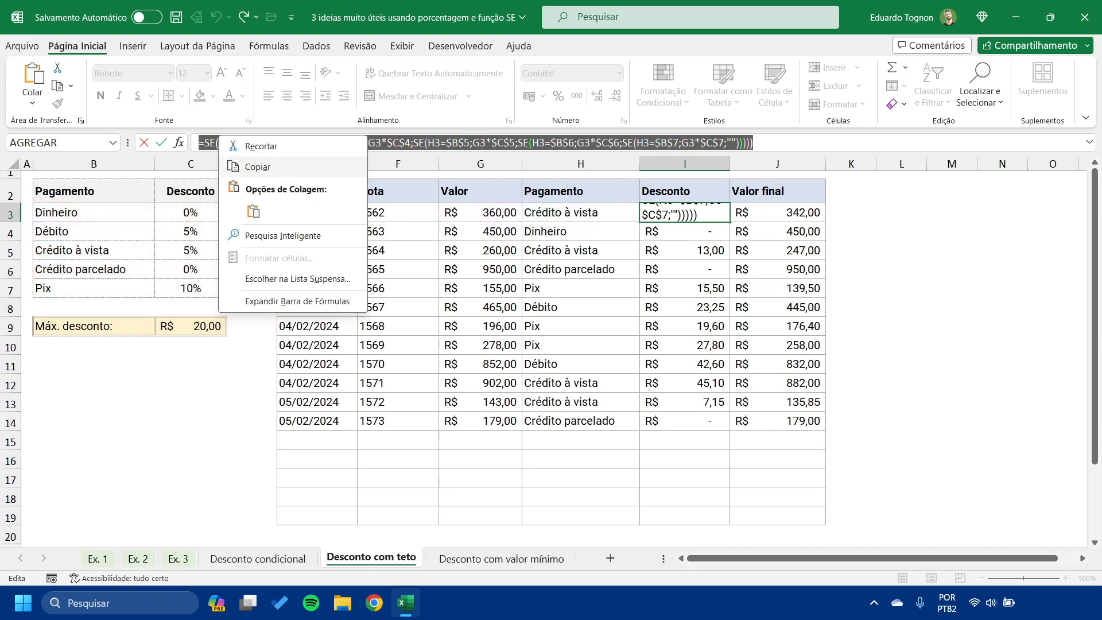
{"action": "left_click", "coordinate": [256, 166]}
{"action": "key", "text": "Escape"}
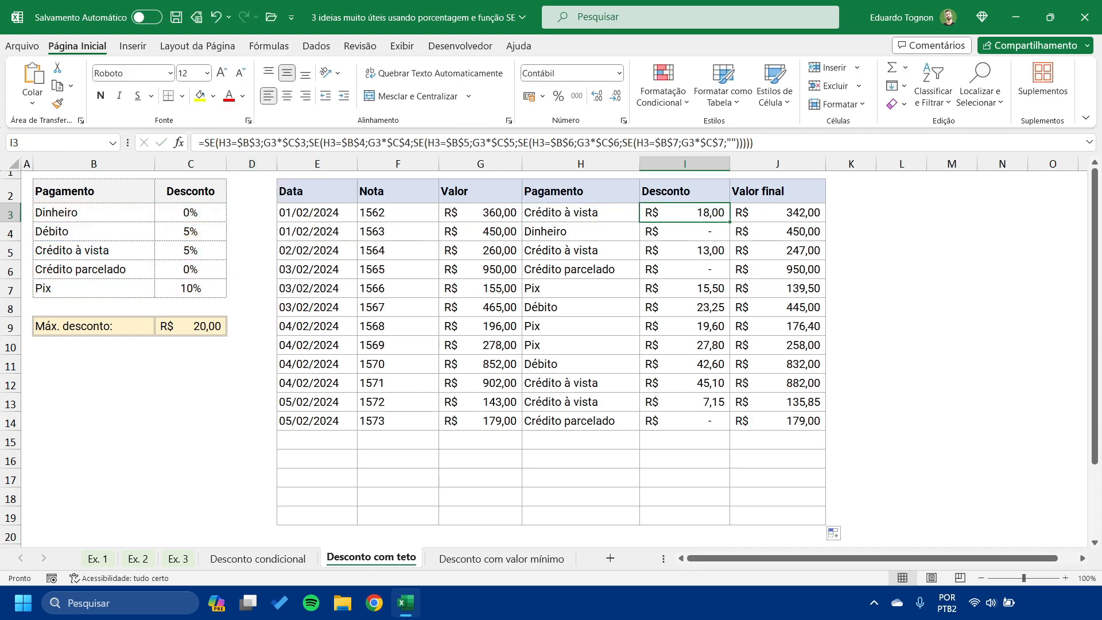
Paste the copied discount formula into I3 of the Desconto com valor mínimo sheet and fill it down through I19.
{"action": "left_click", "coordinate": [501, 558]}
{"action": "left_click", "coordinate": [277, 144]}
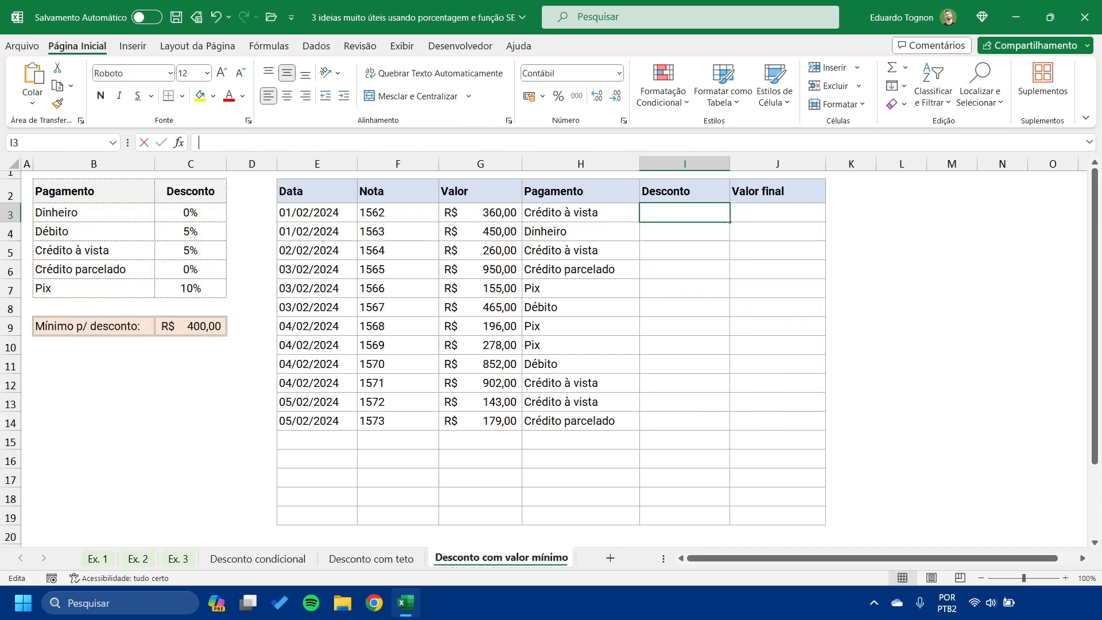
{"action": "right_click", "coordinate": [276, 144]}
{"action": "left_click", "coordinate": [313, 223]}
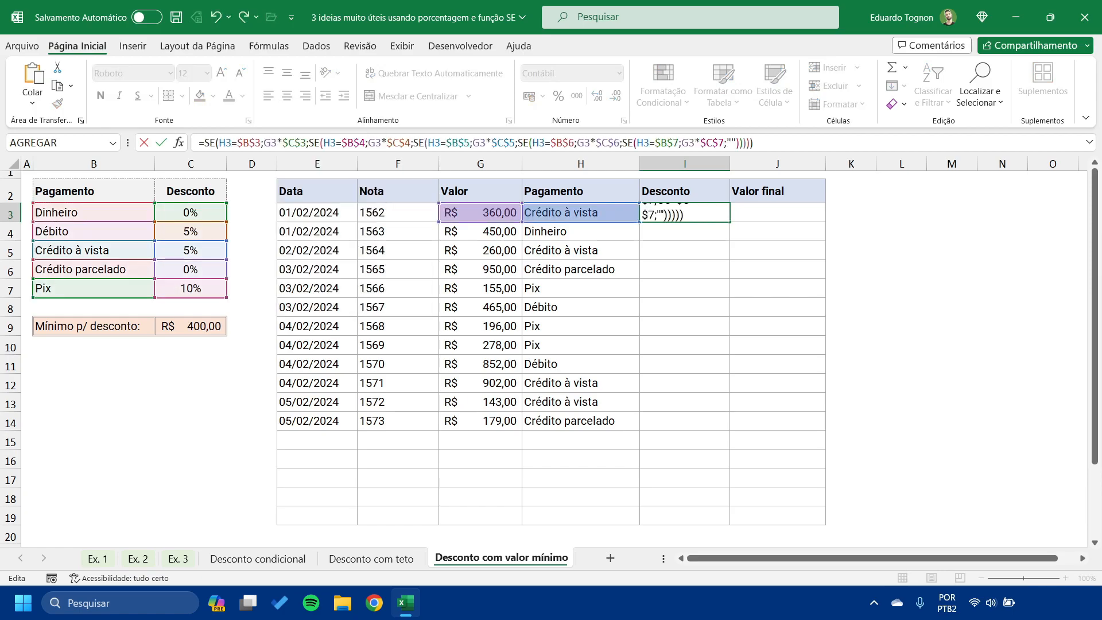
{"action": "key", "text": "Return"}
{"action": "left_click", "coordinate": [685, 212]}
{"action": "left_click_drag", "start_coordinate": [730, 222], "coordinate": [729, 518]}
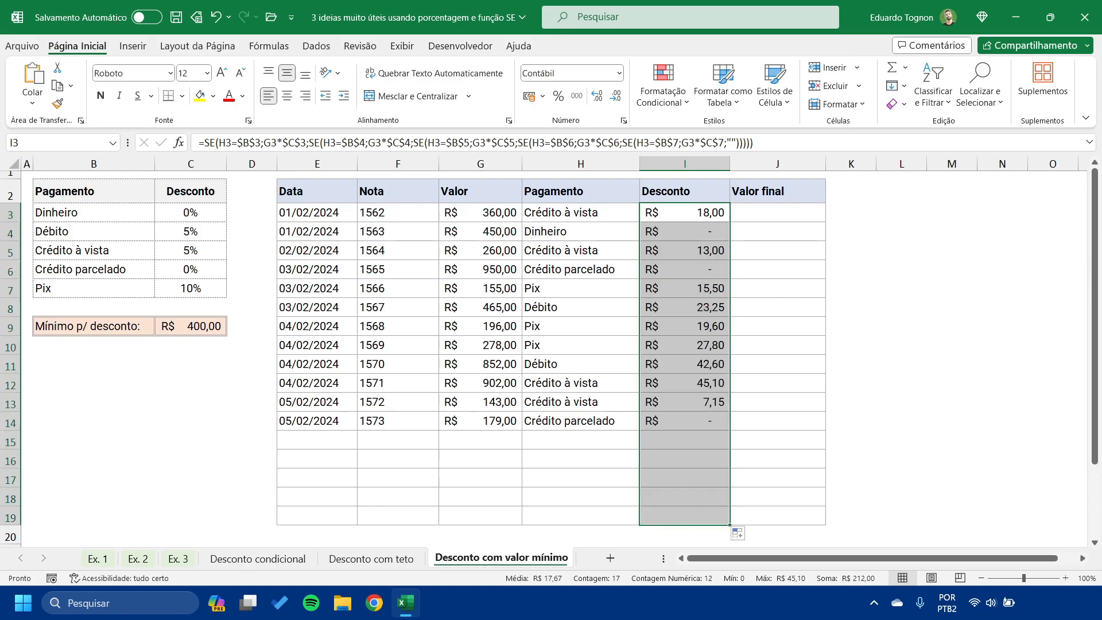
Begin the Valor final formula in J3 with an SE test that returns blank text when G3 is empty.
{"action": "left_click", "coordinate": [777, 231]}
{"action": "left_click", "coordinate": [777, 213]}
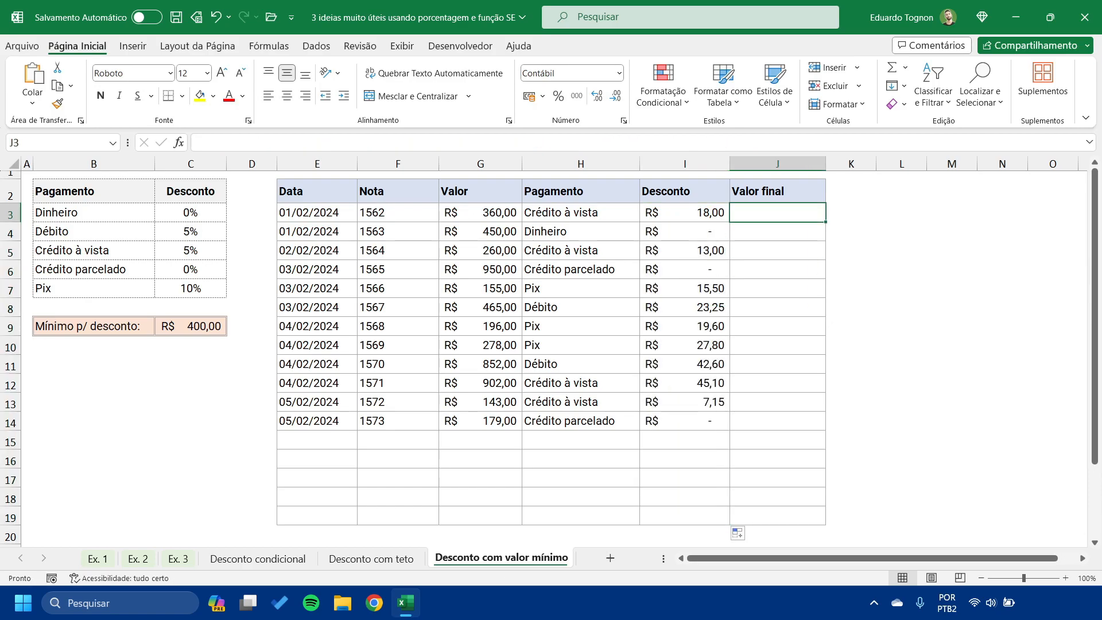
{"action": "type", "text": "=SE"}
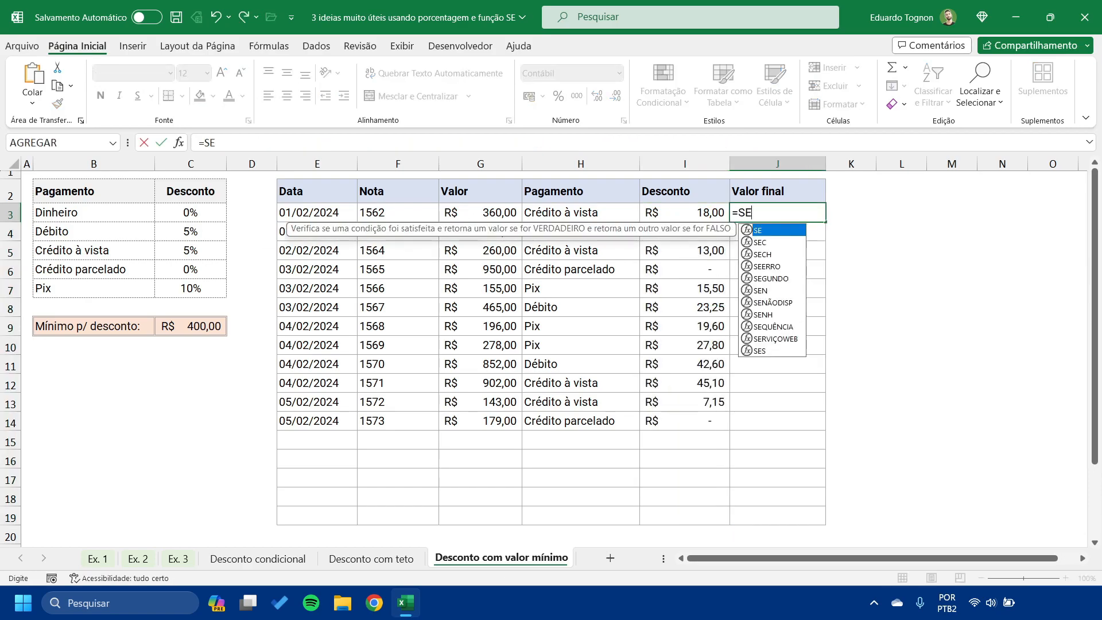
{"action": "type", "text": "("}
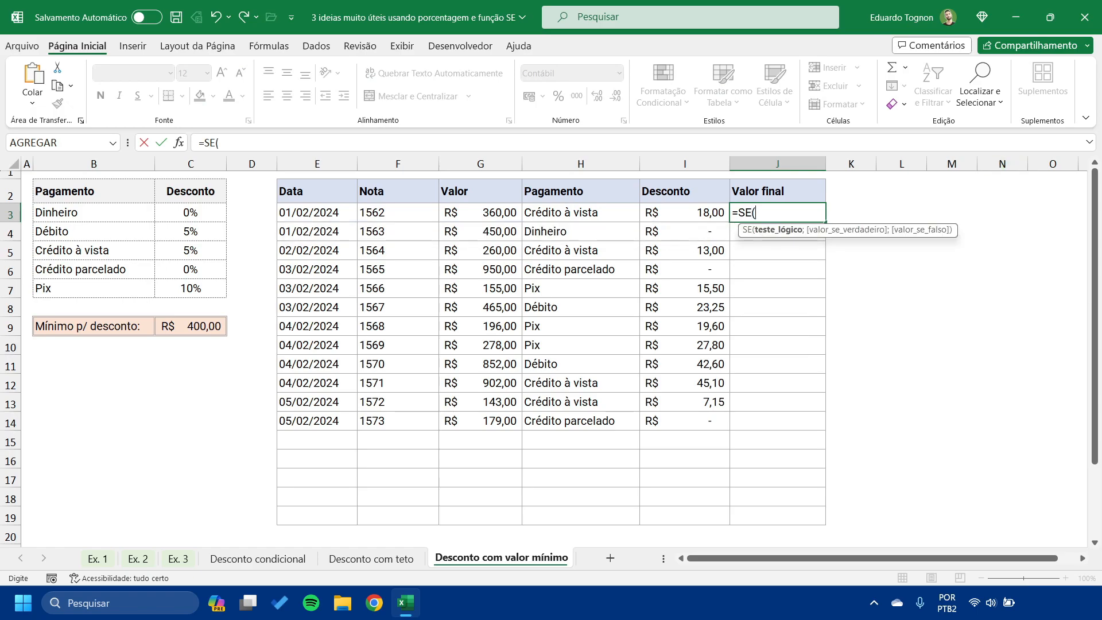
{"action": "left_click", "coordinate": [481, 212]}
{"action": "type", "text": "=\"\";"}
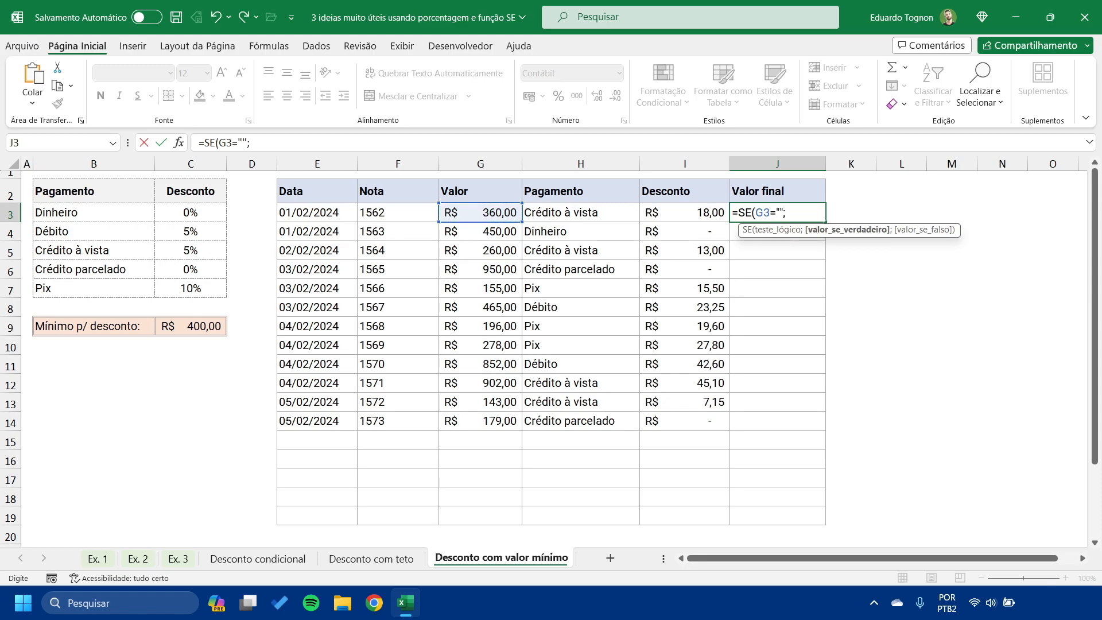
{"action": "key", "text": "BackSpace"}
{"action": "type", "text": "\";"}
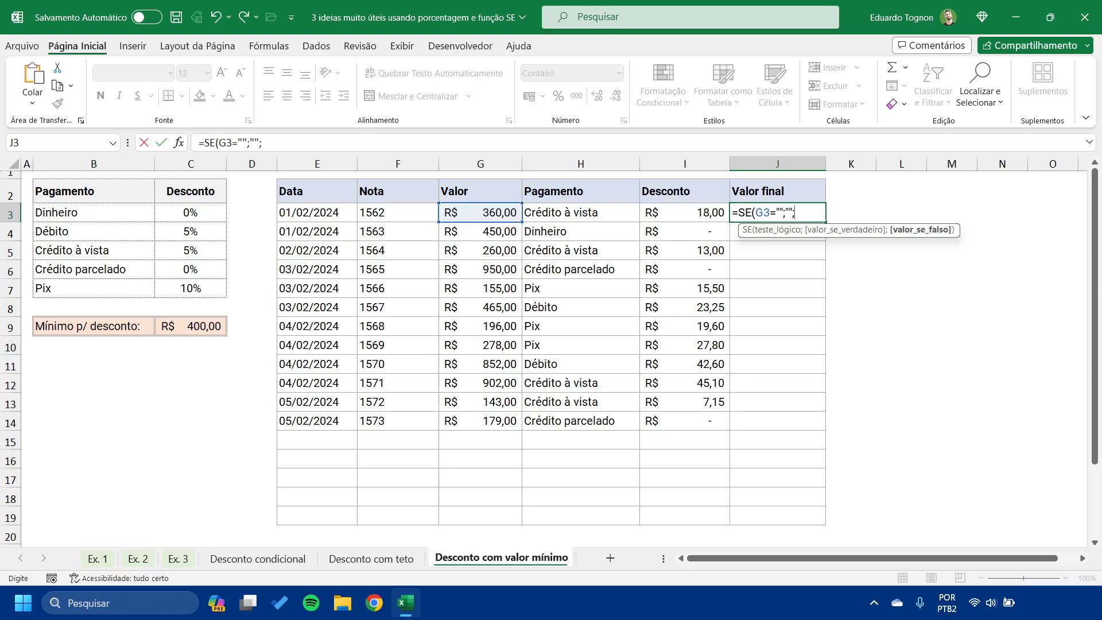
Nest a second SE in the J3 formula that tests whether G3 is less than the absolute reference $C$9.
{"action": "type", "text": "SE("}
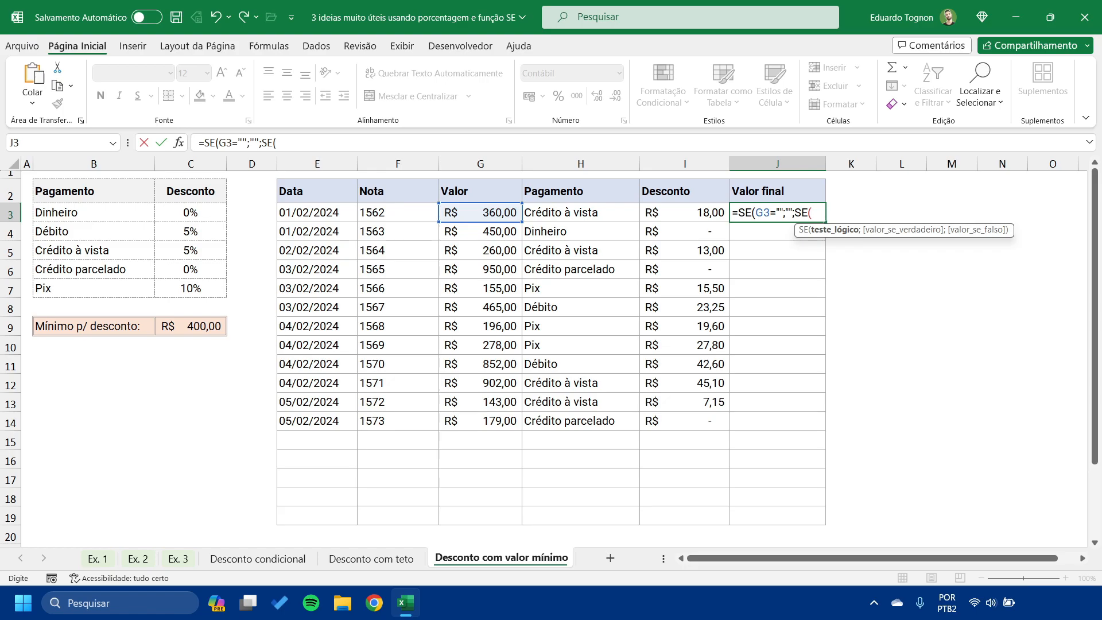
{"action": "left_click", "coordinate": [480, 213]}
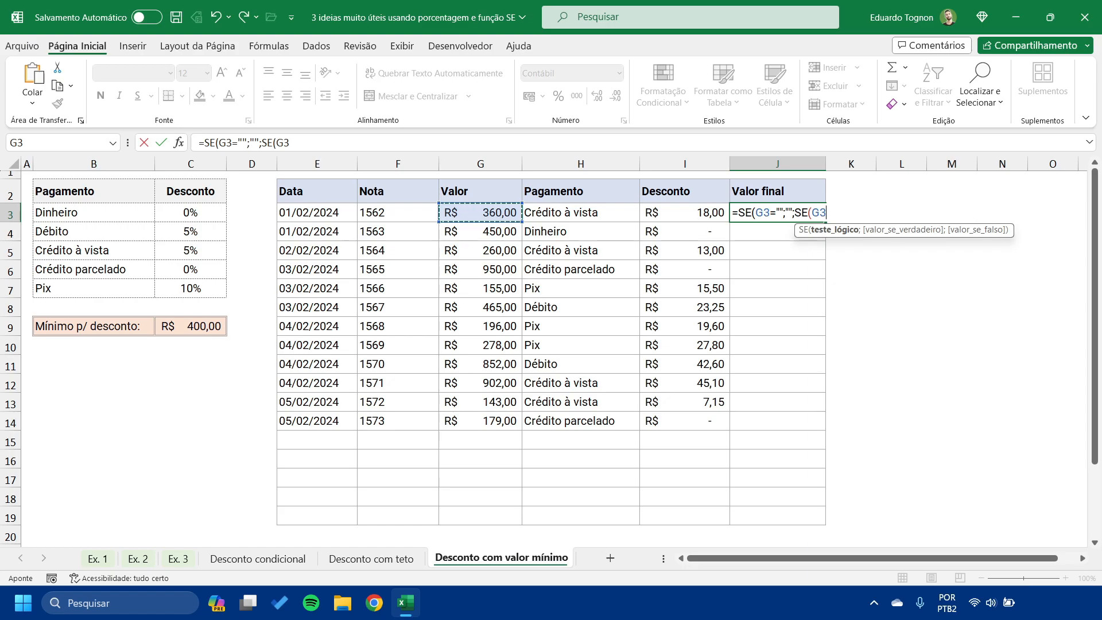
{"action": "type", "text": "<"}
{"action": "left_click", "coordinate": [191, 325]}
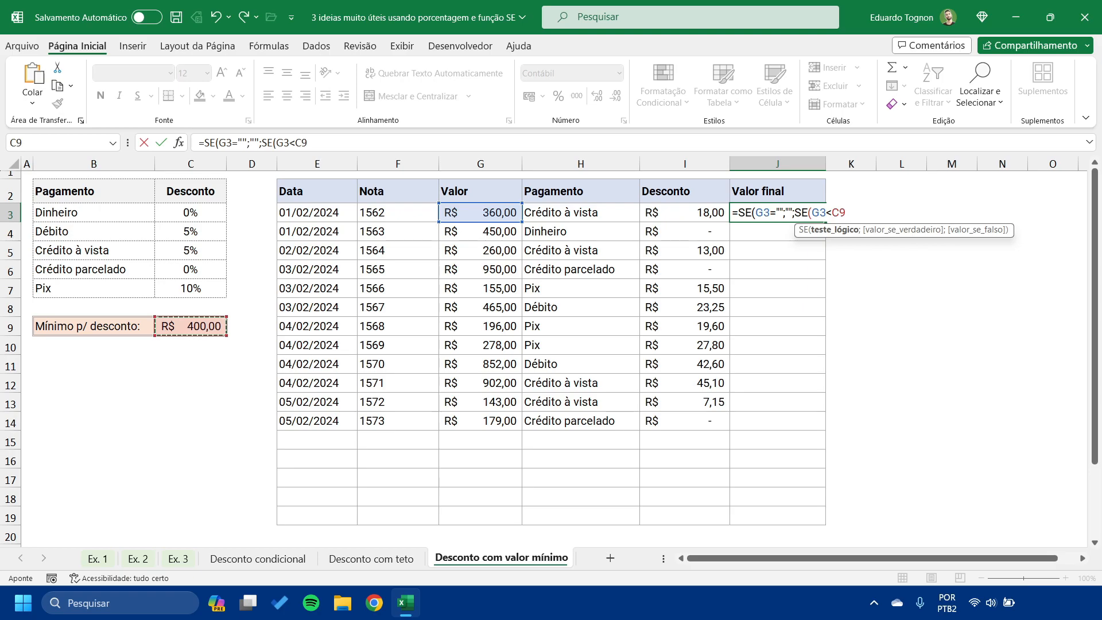
{"action": "key", "text": "F4"}
{"action": "type", "text": ";"}
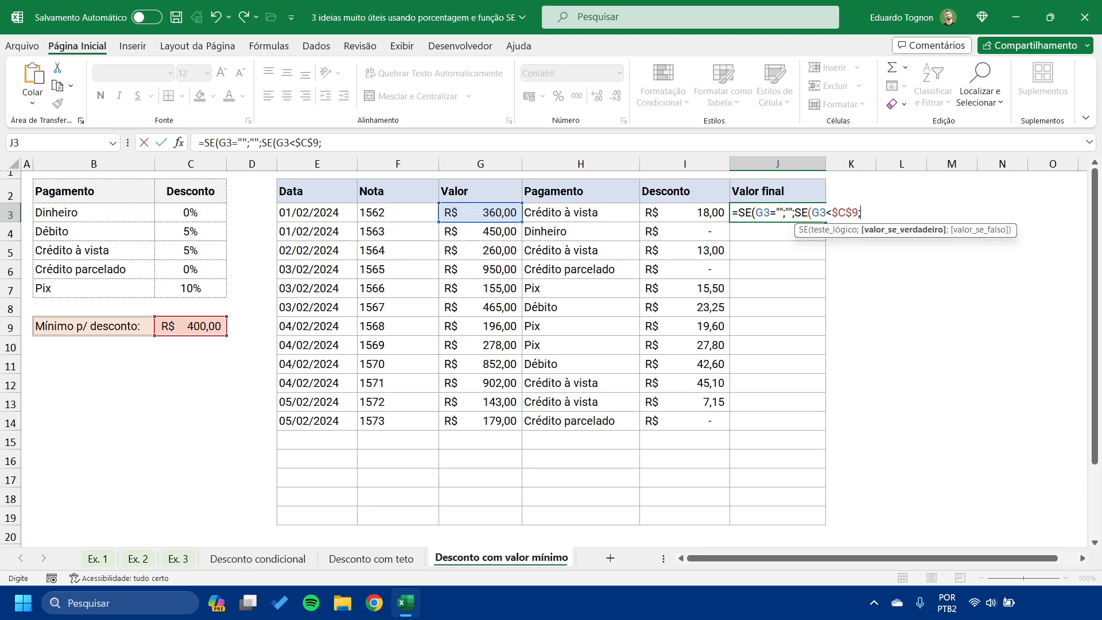
Complete the nested SE in J3 to return G3 if true and G3-I3 if false, and enter the formula.
{"action": "left_click", "coordinate": [480, 213]}
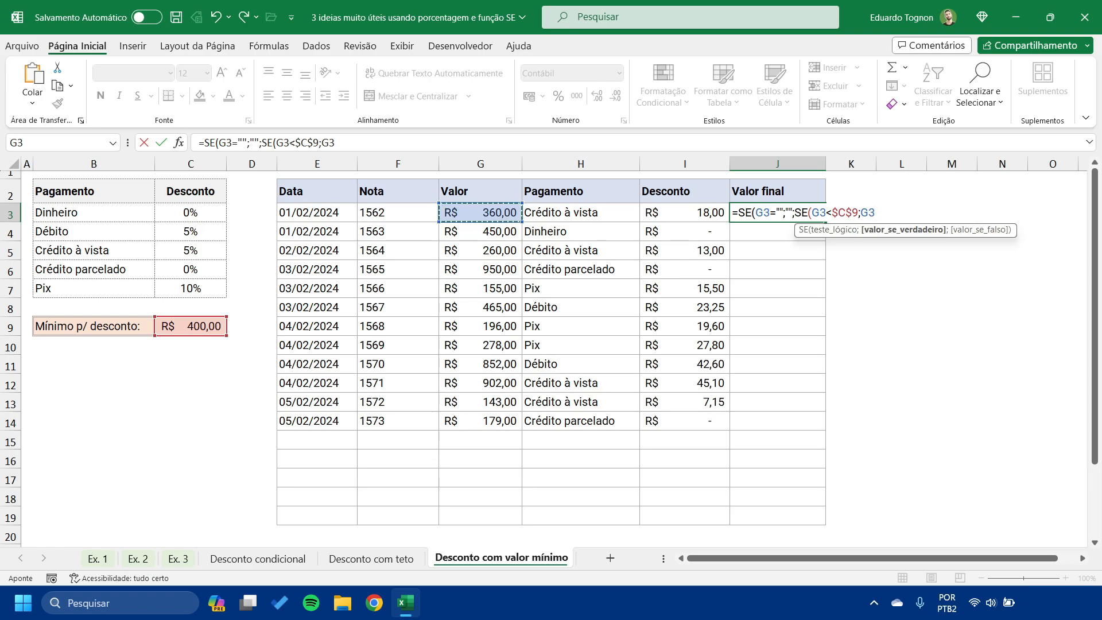
{"action": "type", "text": ";"}
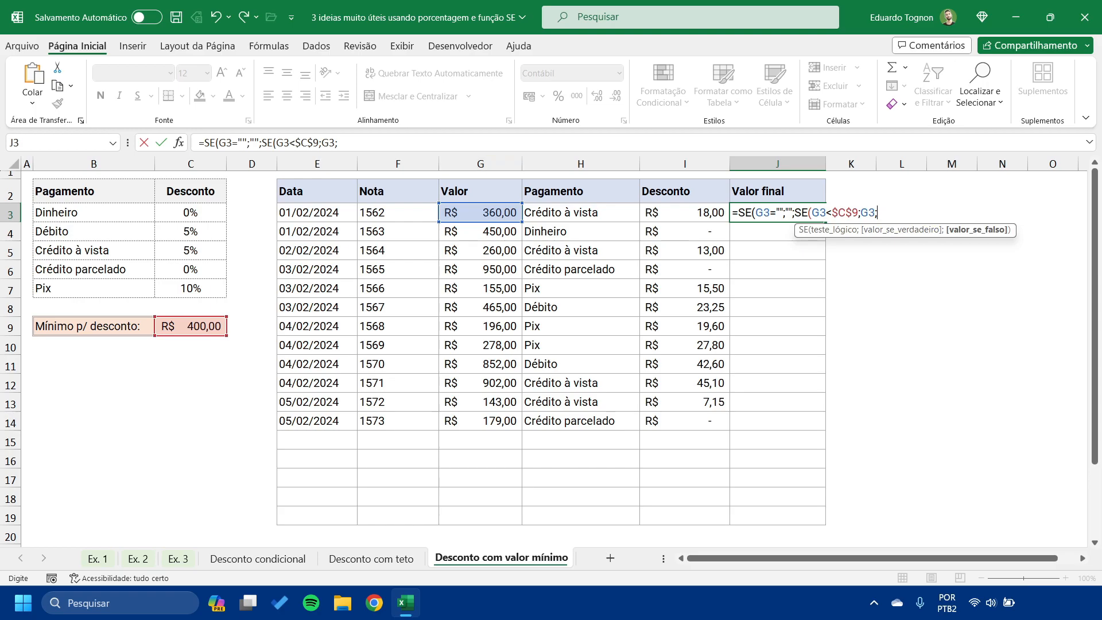
{"action": "type", "text": "G3-"}
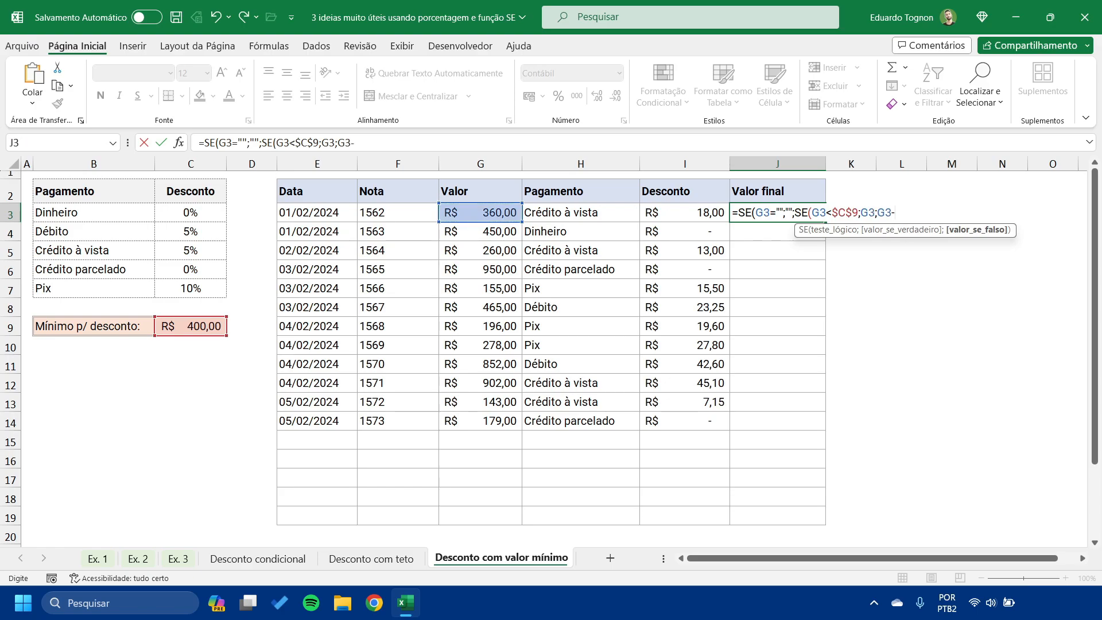
{"action": "key", "text": "Left"}
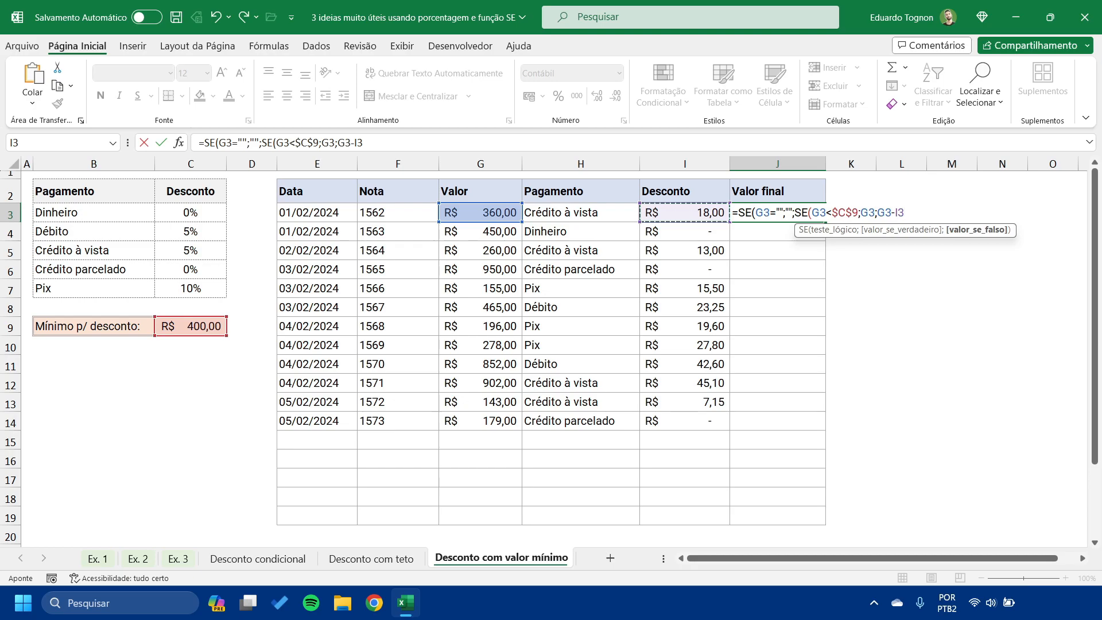
{"action": "type", "text": "))"}
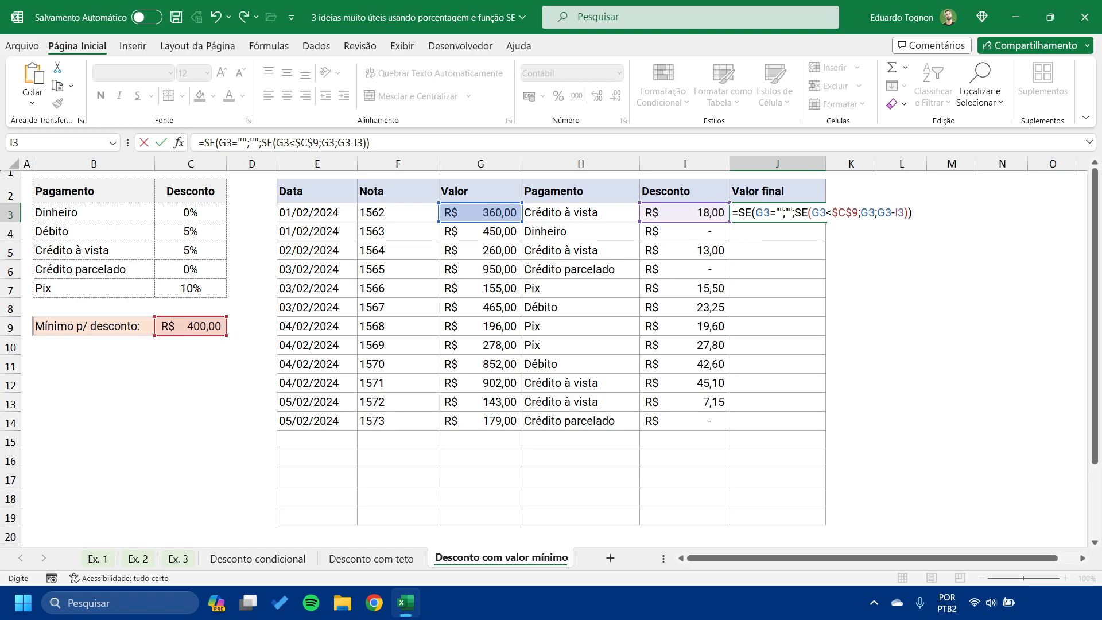
{"action": "key", "text": "Return"}
Fill the minimum-value Valor final formula from J3 down through J19.
{"action": "left_click", "coordinate": [778, 213]}
{"action": "left_click_drag", "start_coordinate": [825, 222], "coordinate": [825, 519]}
{"action": "left_click", "coordinate": [952, 345]}
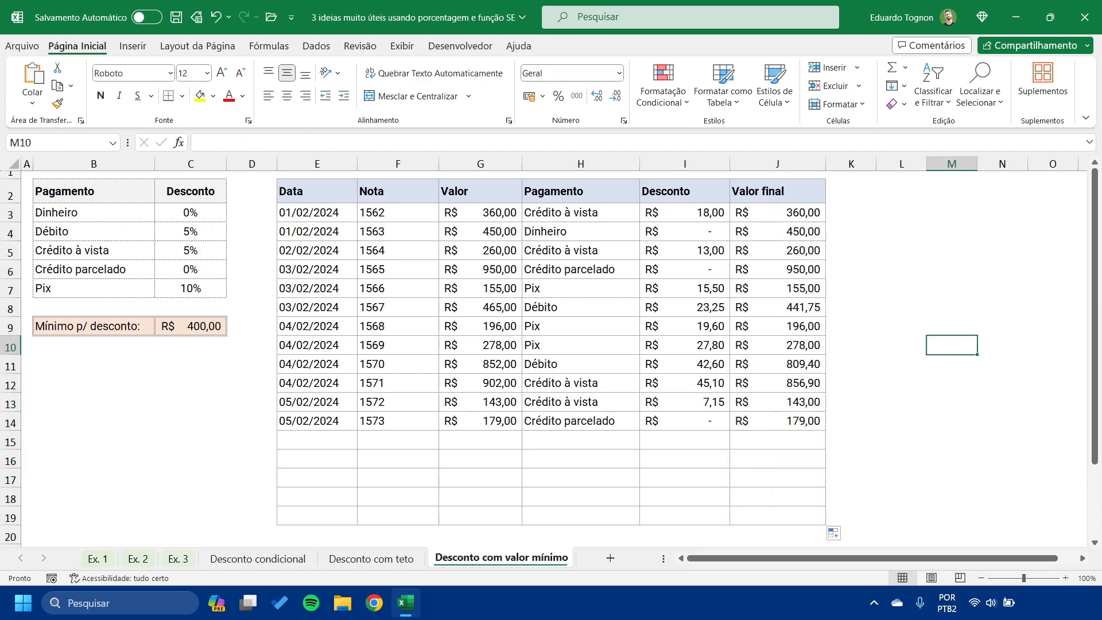
Compare Valor, Desconto and Valor final in rows 3, 7 and 8 against the Mínimo p/ desconto value.
{"action": "left_click", "coordinate": [372, 558]}
{"action": "left_click", "coordinate": [501, 558]}
{"action": "left_click", "coordinate": [778, 212]}
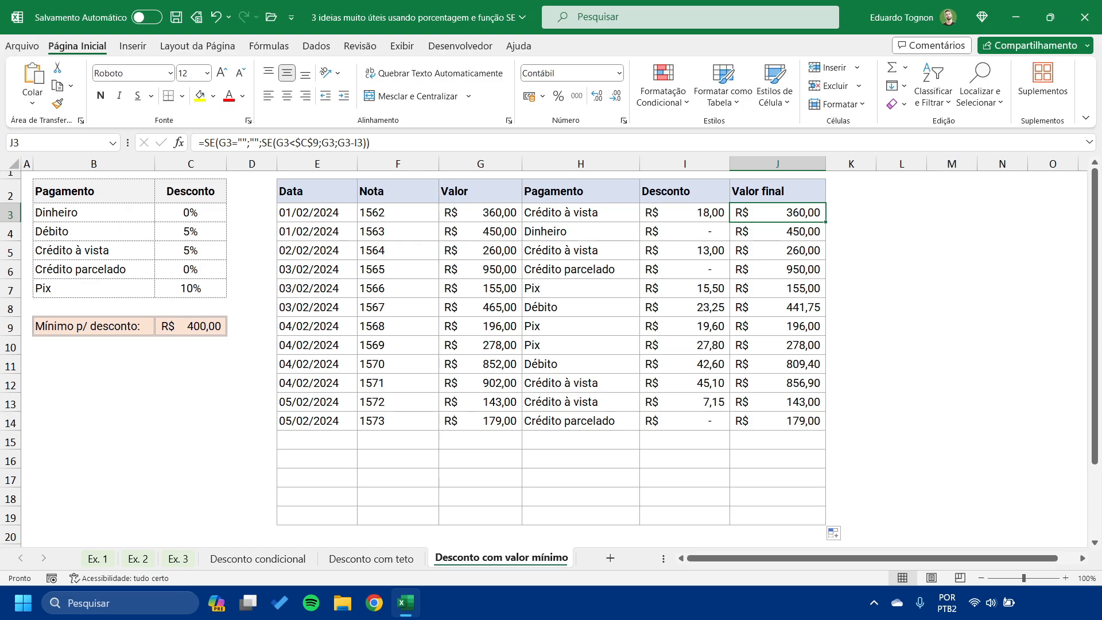
{"action": "left_click", "coordinate": [481, 213]}
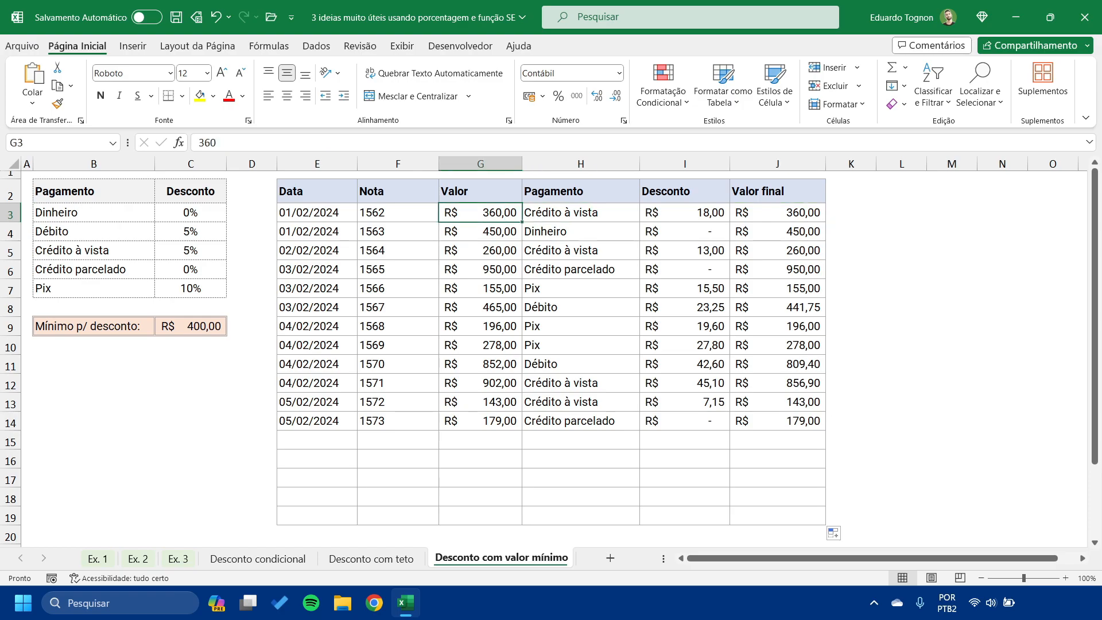
{"action": "left_click", "coordinate": [777, 212]}
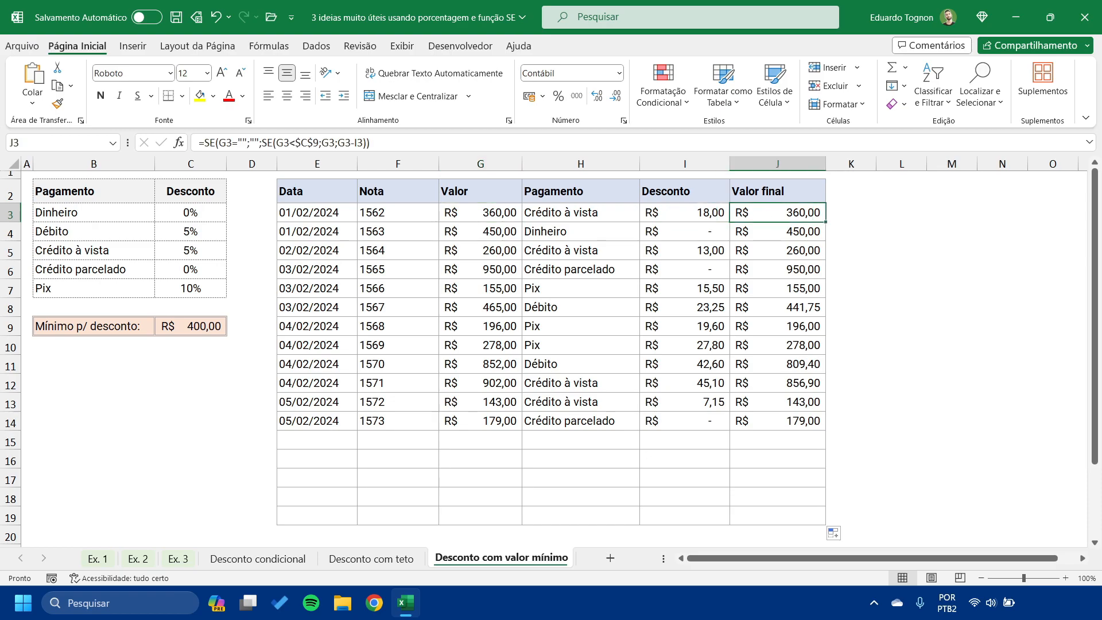
{"action": "left_click", "coordinate": [685, 164]}
{"action": "left_click", "coordinate": [581, 250]}
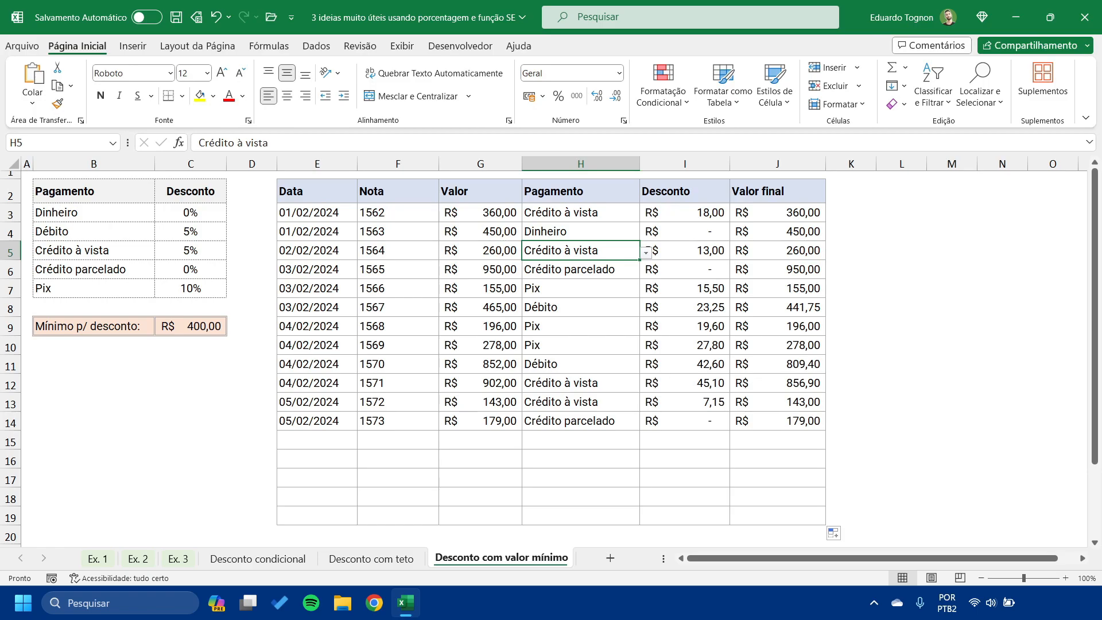
{"action": "left_click", "coordinate": [480, 288]}
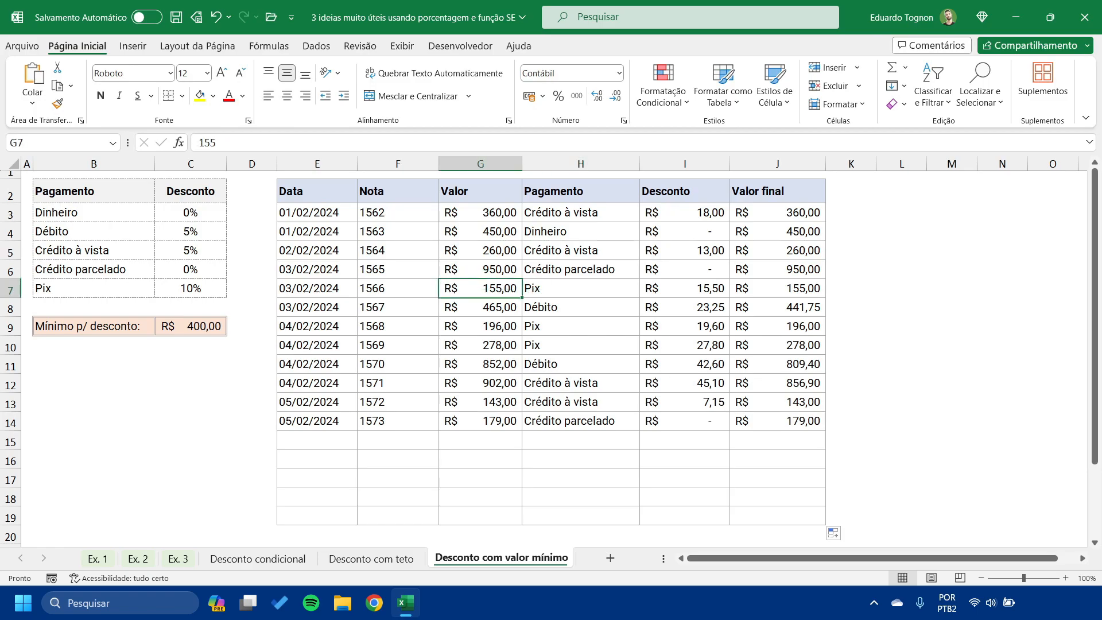
{"action": "left_click", "coordinate": [778, 288]}
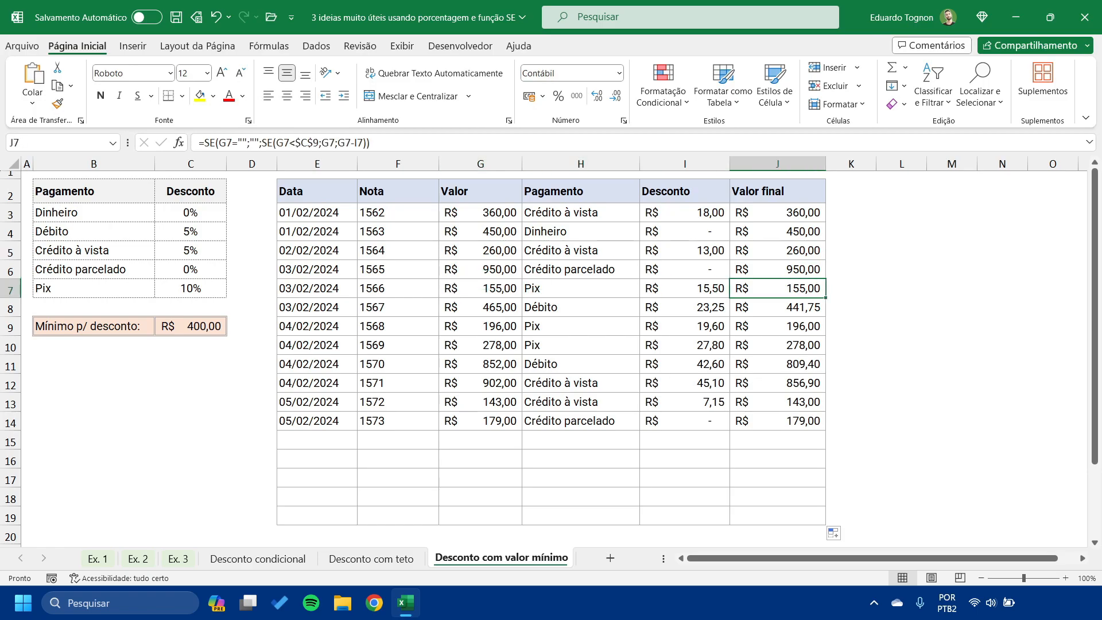
{"action": "left_click", "coordinate": [481, 307]}
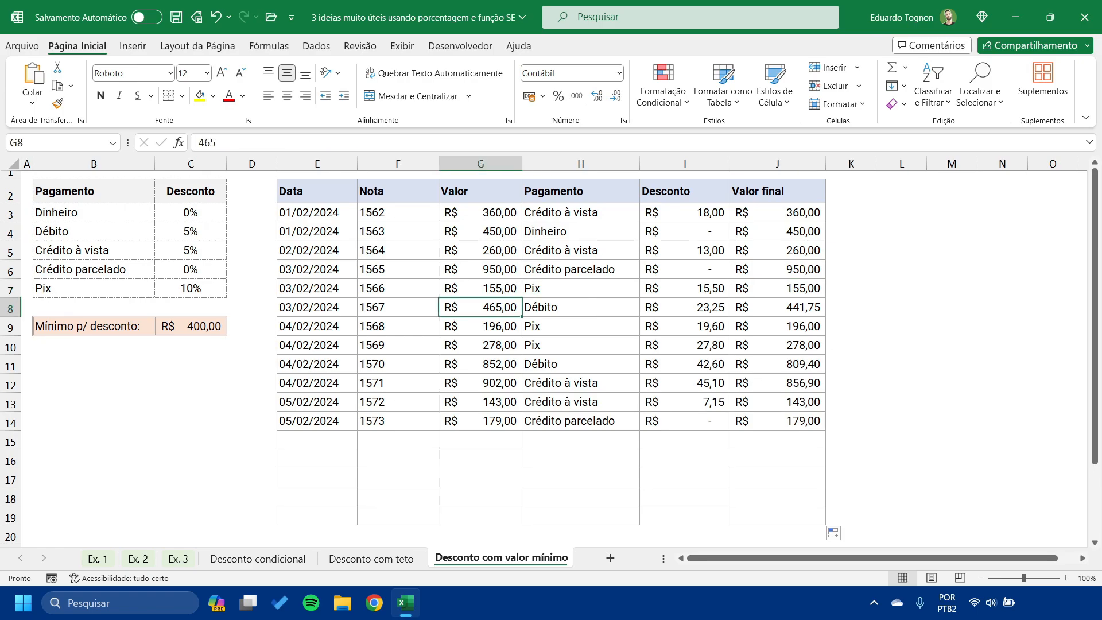
{"action": "left_click", "coordinate": [685, 307]}
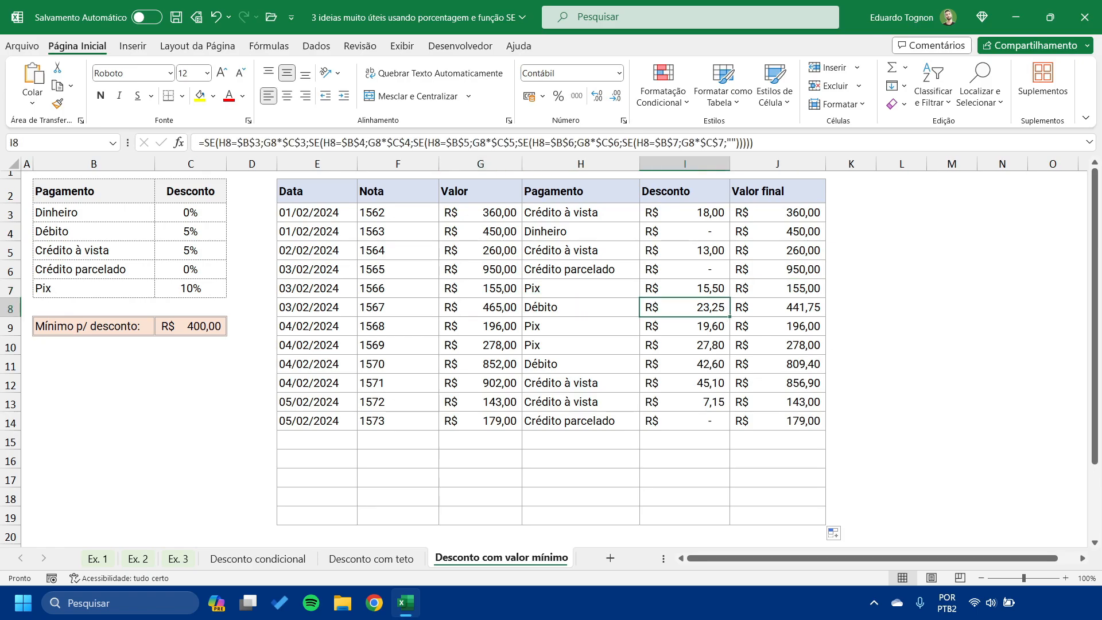
{"action": "left_click", "coordinate": [777, 307]}
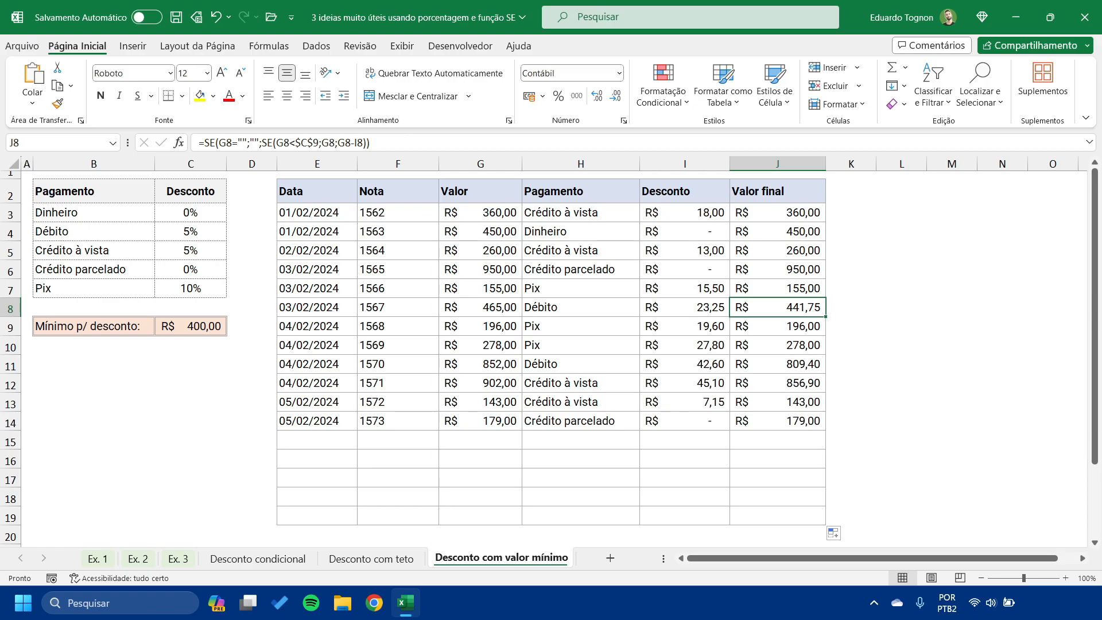